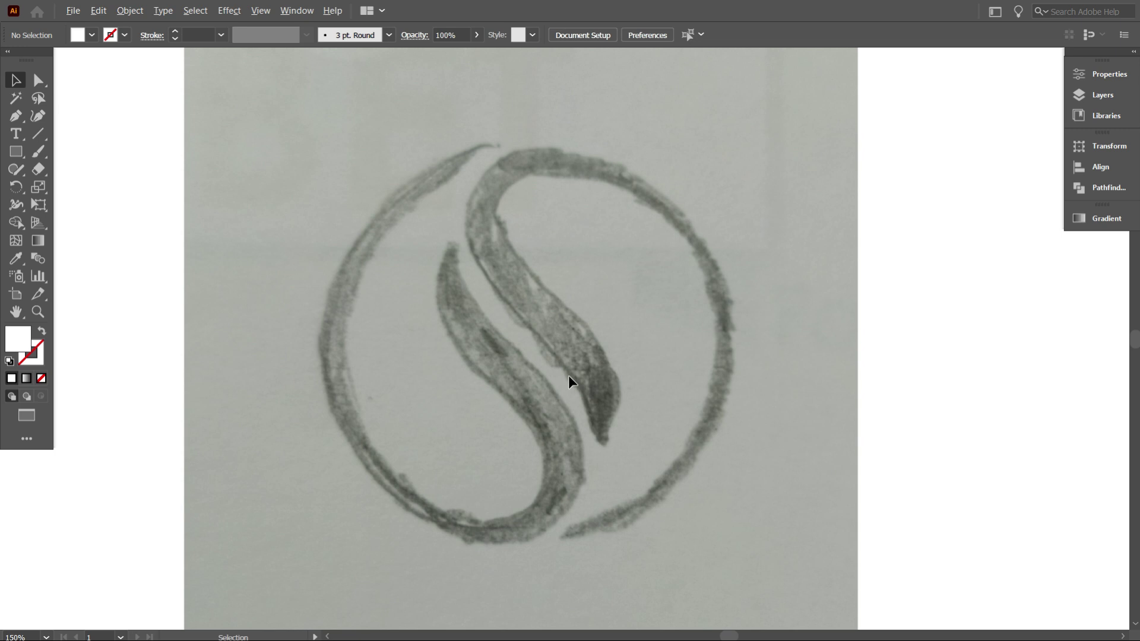
scroll(582, 383, "down", 1)
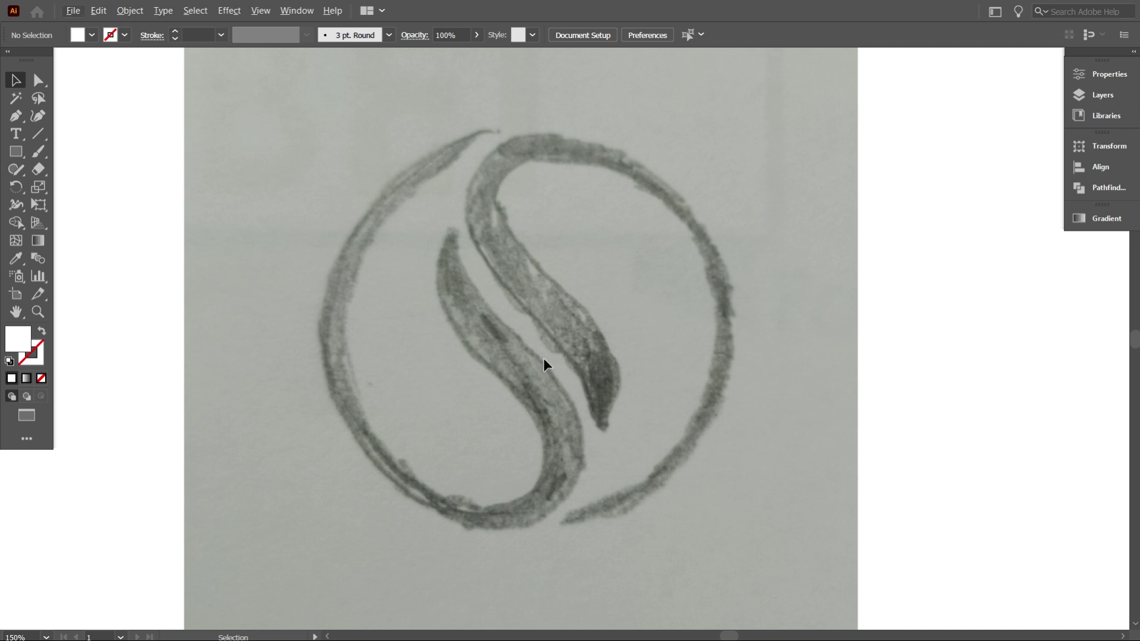
scroll(530, 377, "up", 2)
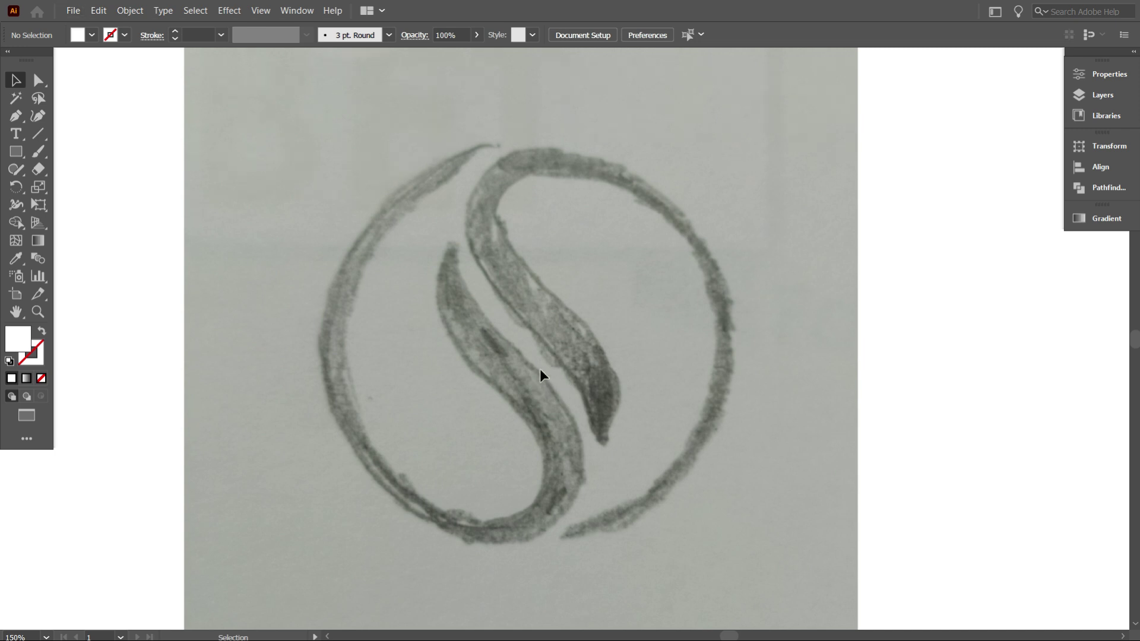
scroll(539, 378, "down", 3)
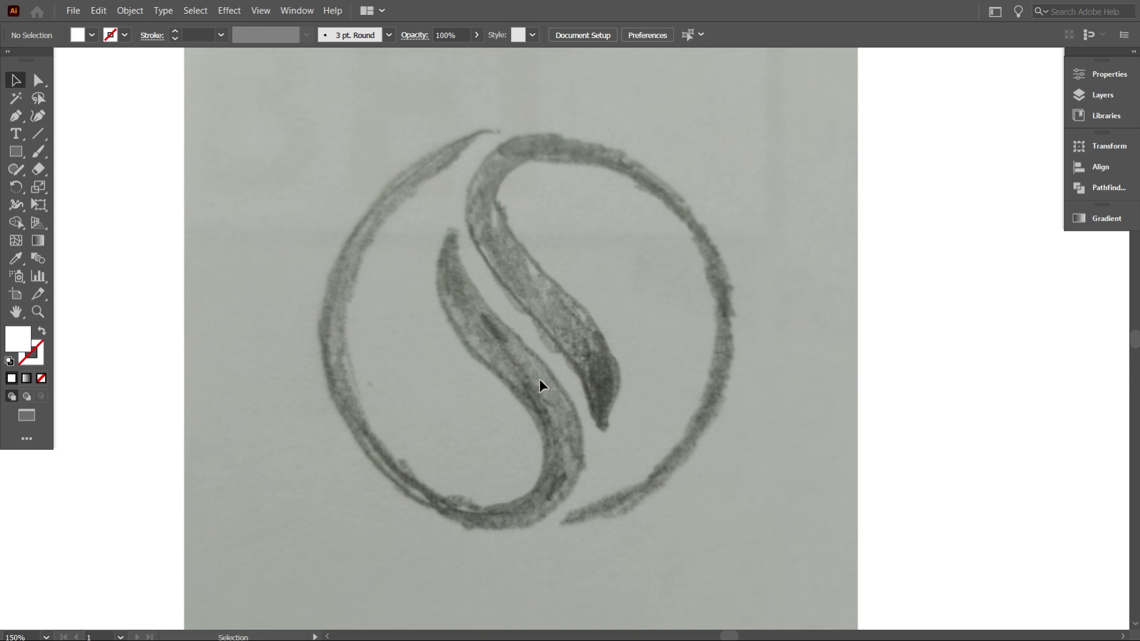
scroll(539, 379, "up", 4)
scroll(446, 300, "down", 3)
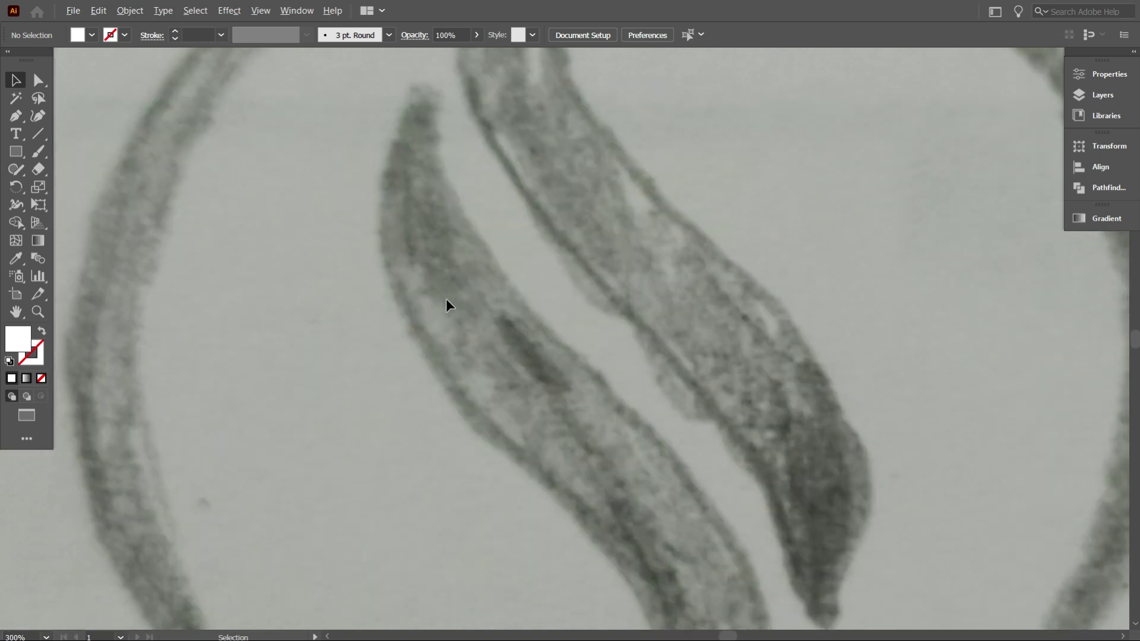
Step: Start a Pen path at the upper tip of the lower S stroke, curve it along the left edge, and swap fill and stroke
left_click(15, 119)
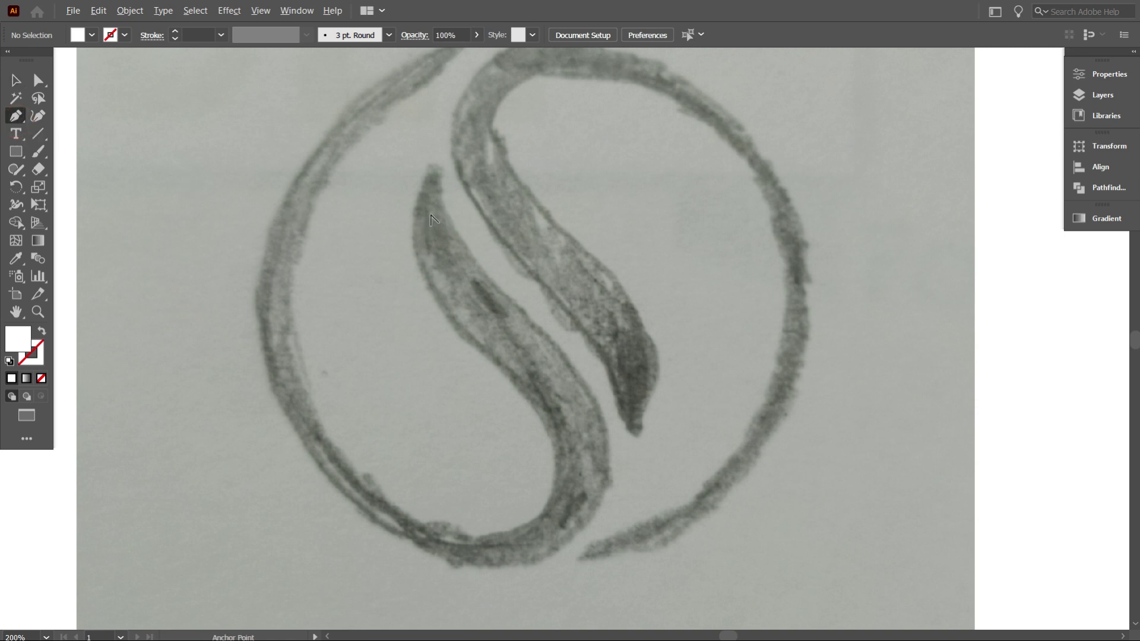
scroll(439, 211, "up", 1, "alt")
scroll(457, 190, "up", 1)
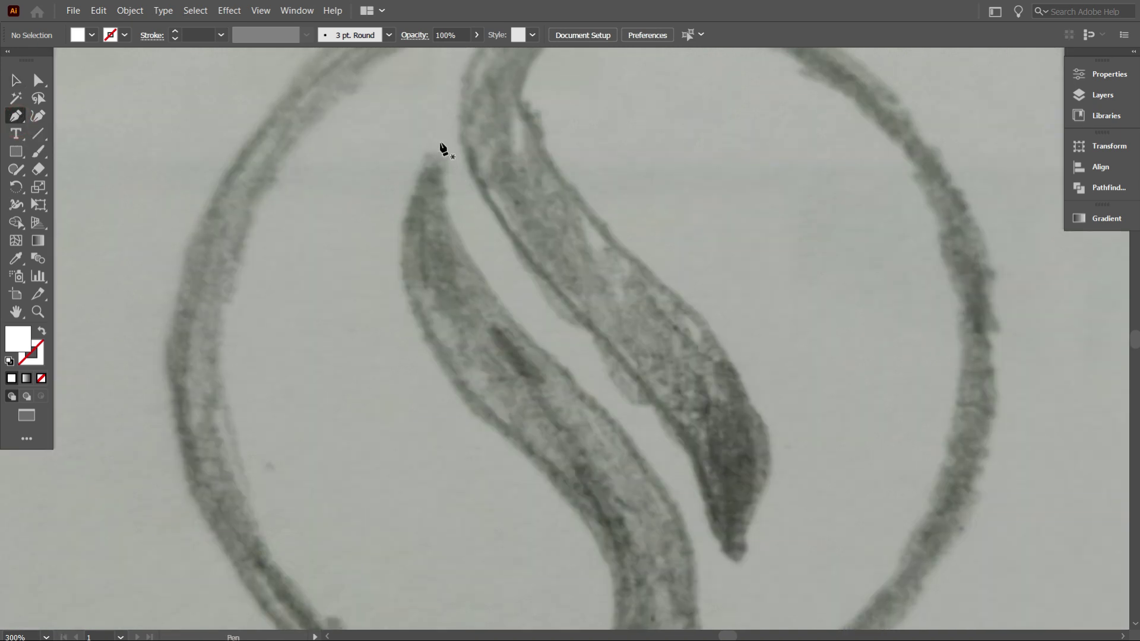
left_click(440, 136)
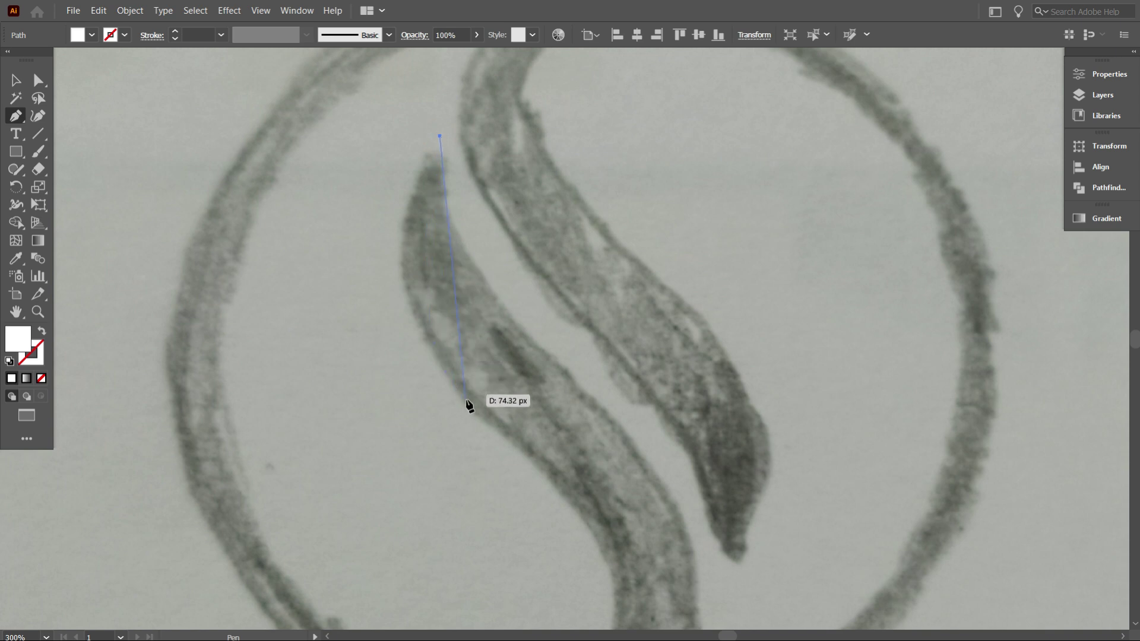
left_click_drag(485, 424, 594, 493)
left_click_drag(651, 587, 651, 587)
scroll(534, 534, "down", 1)
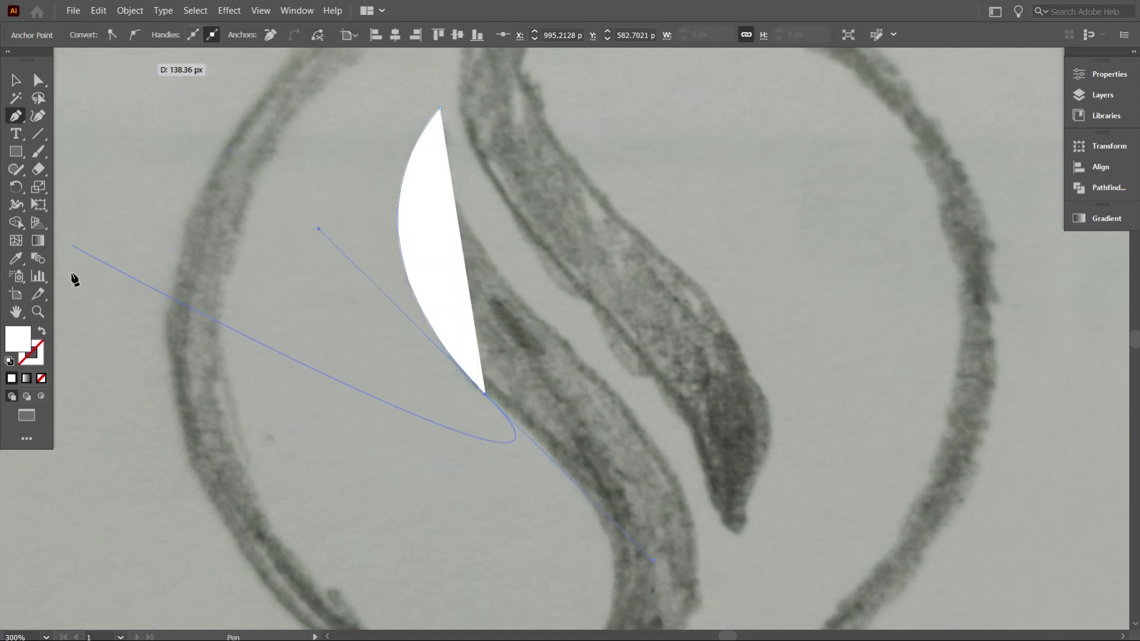
left_click(42, 330)
Step: Continue the path along the stroke's inner edge around the bend to the base of the bowl
scroll(406, 399, "down", 1)
scroll(576, 463, "down", 1)
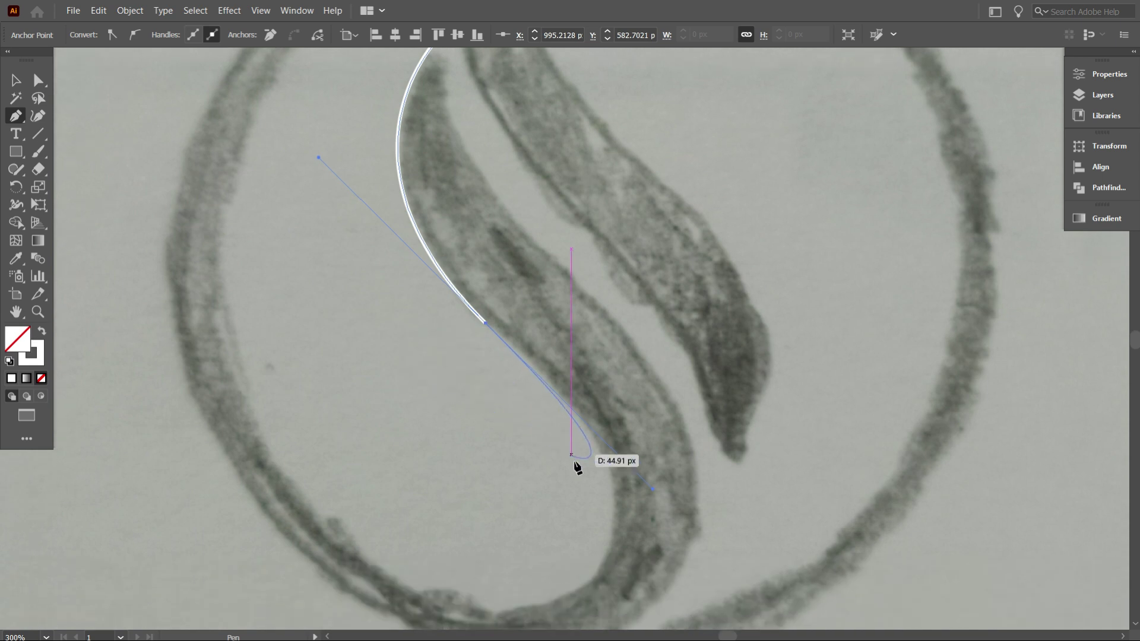
scroll(594, 478, "down", 1)
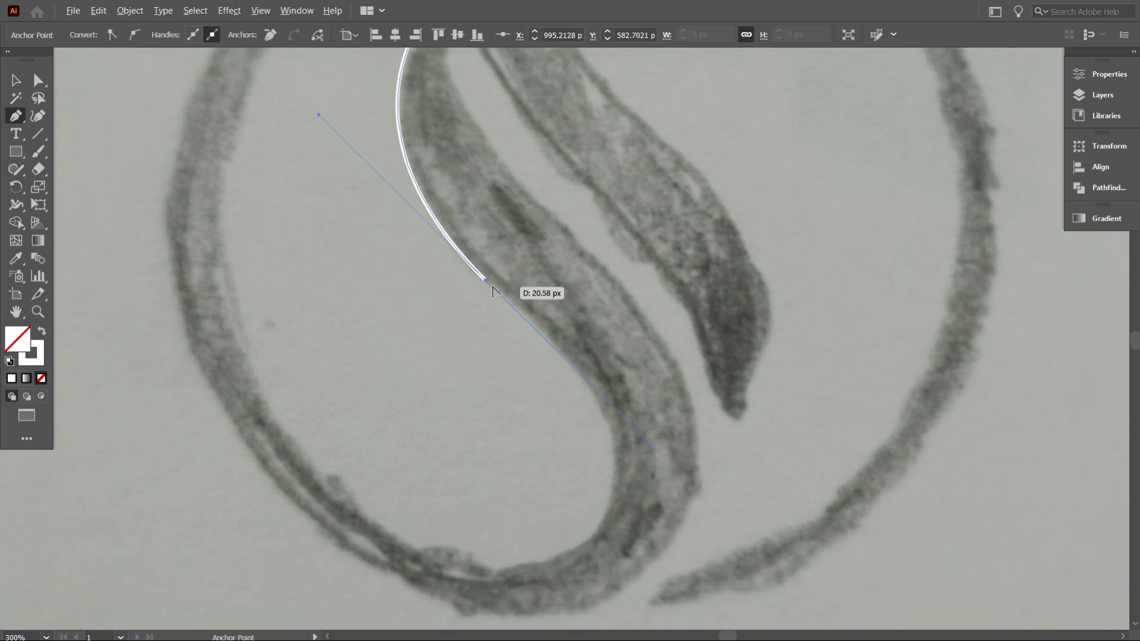
left_click_drag(483, 281, 558, 383)
scroll(599, 407, "down", 1)
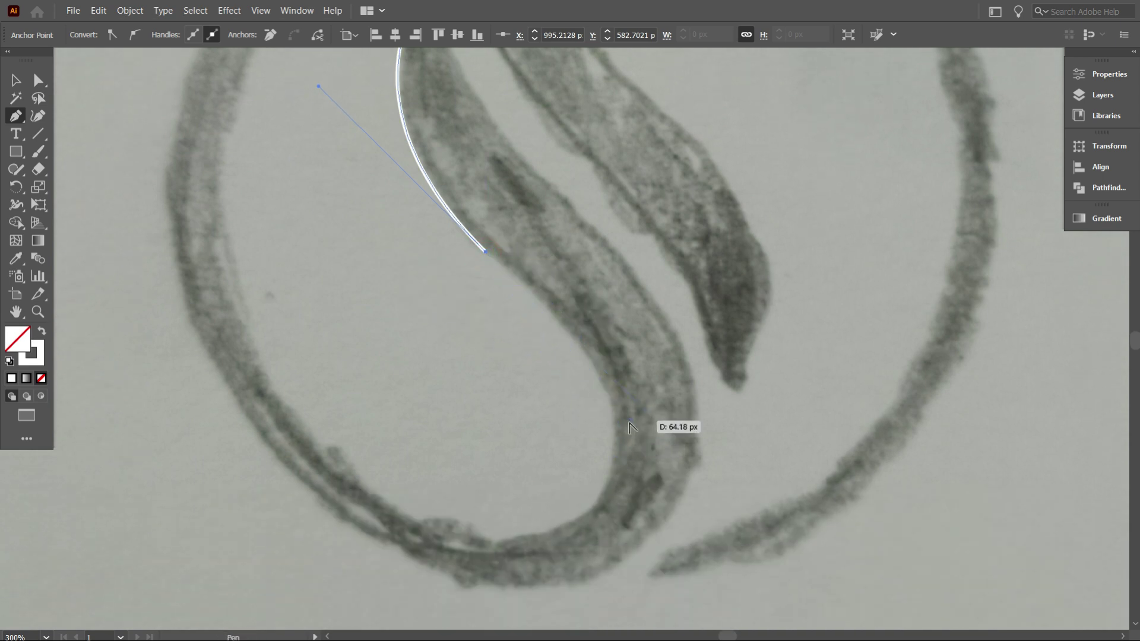
scroll(626, 424, "down", 1)
left_click_drag(584, 494, 487, 559)
Step: Curve the path along the bowl's inner edge to a point on the circle's lower left and make that anchor a corner
mouse_move(585, 493)
left_mouse_down()
mouse_move(406, 435)
mouse_move(407, 425)
left_mouse_up()
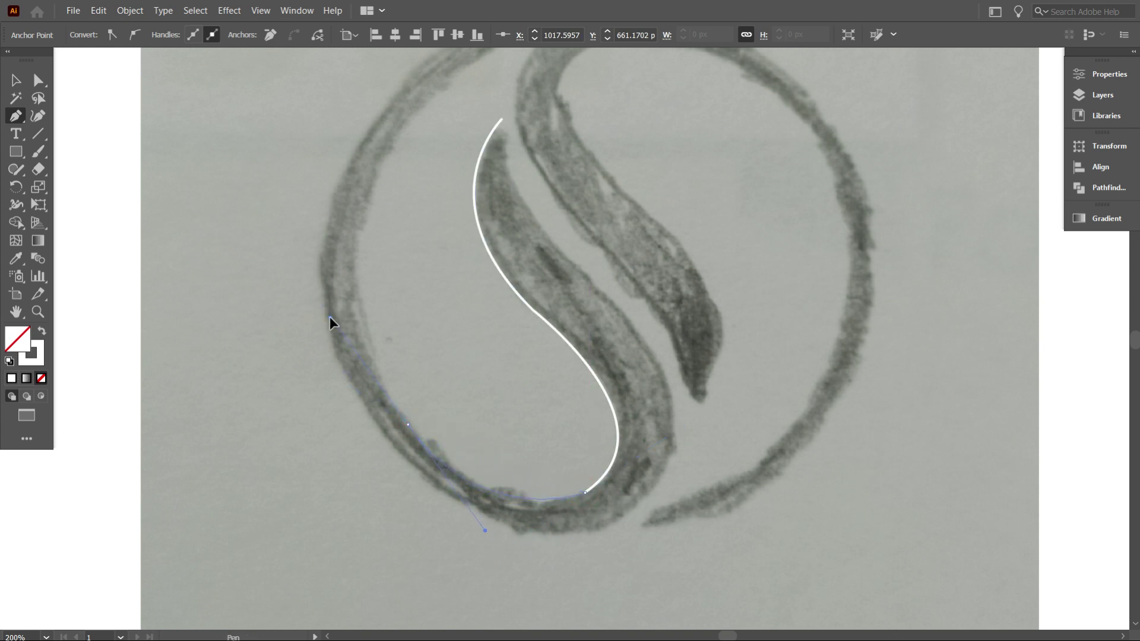
left_click_drag(333, 304, 333, 305)
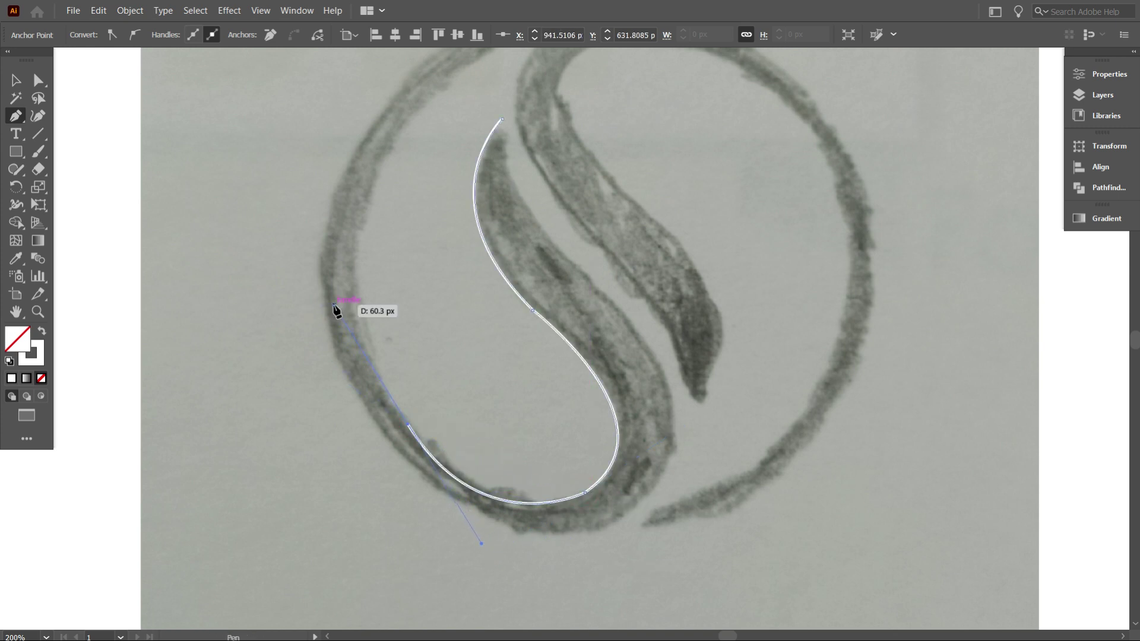
scroll(333, 308, "down", 1)
left_click(408, 398, "alt")
Step: Trace the outer edge from the lower-left point around the bottom of the bowl and up to the stroke's right side, redoing the right-side curve once
left_click_drag(502, 488, 598, 527)
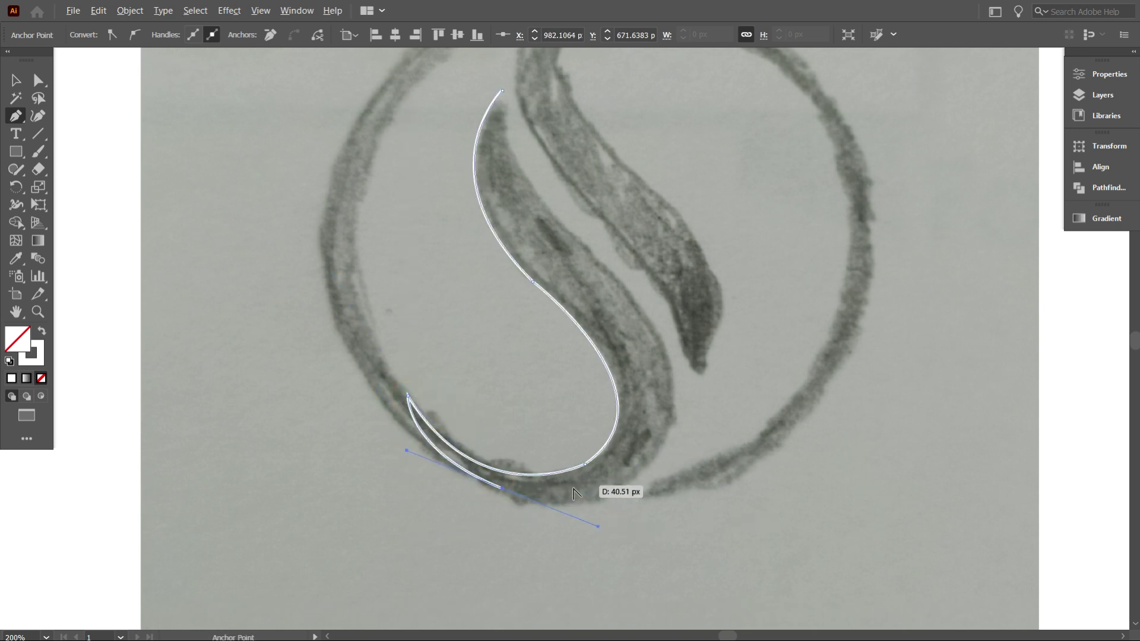
left_click_drag(675, 406, 706, 321)
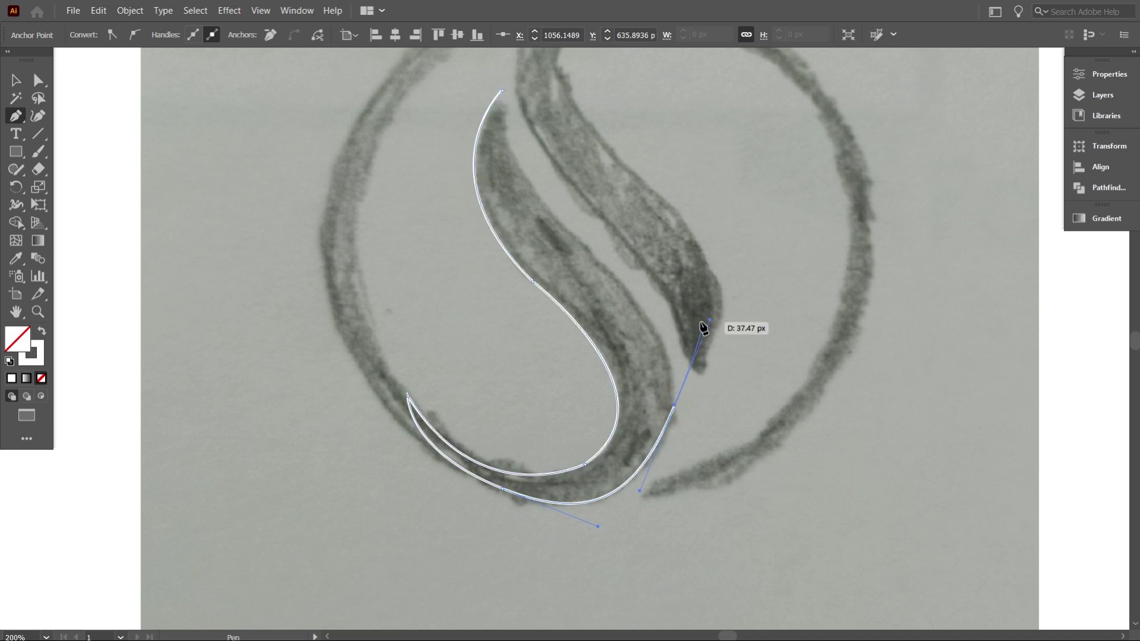
key("ctrl+z")
scroll(593, 518, "down", 1)
scroll(588, 513, "up", 2)
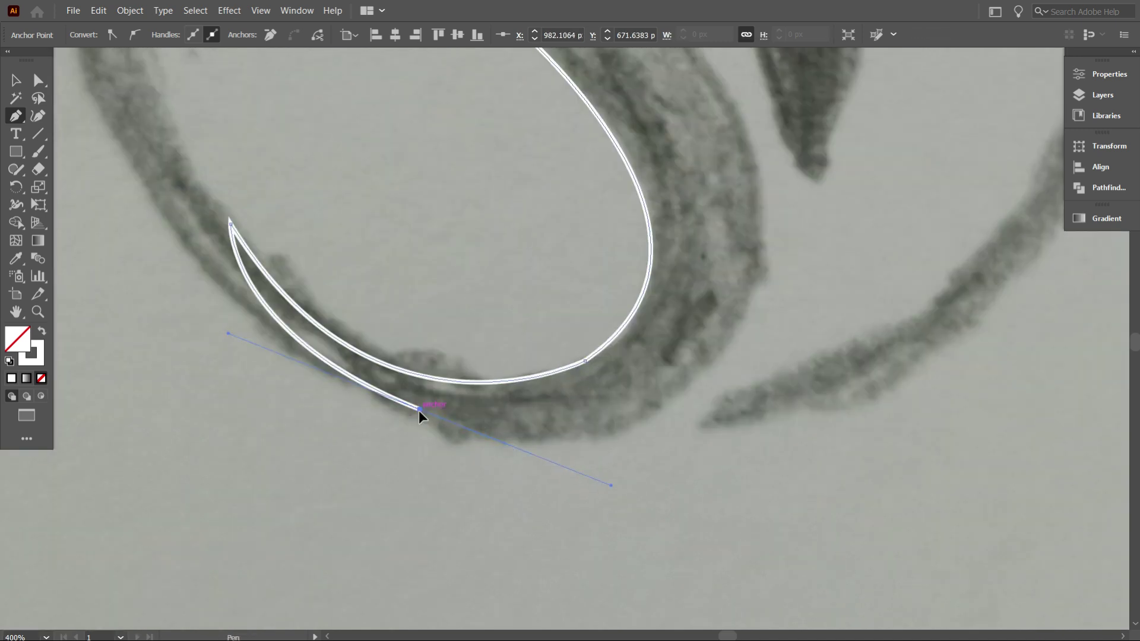
left_click(419, 410)
scroll(467, 474, "down", 2)
left_click_drag(613, 381, 610, 367)
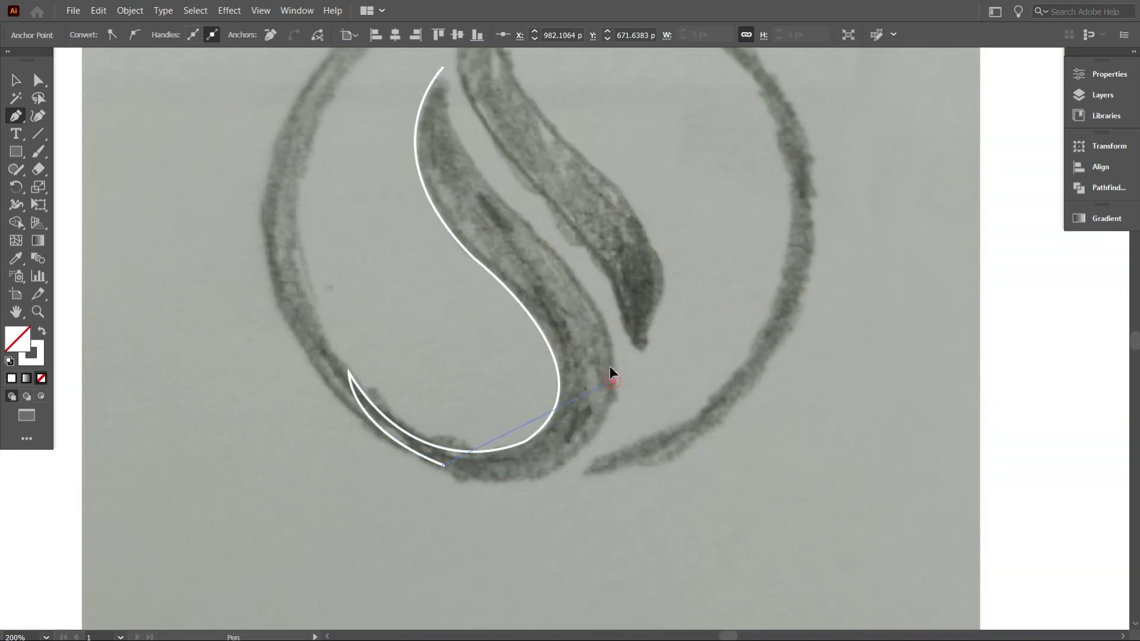
left_click_drag(657, 217, 644, 235)
scroll(615, 333, "up", 1)
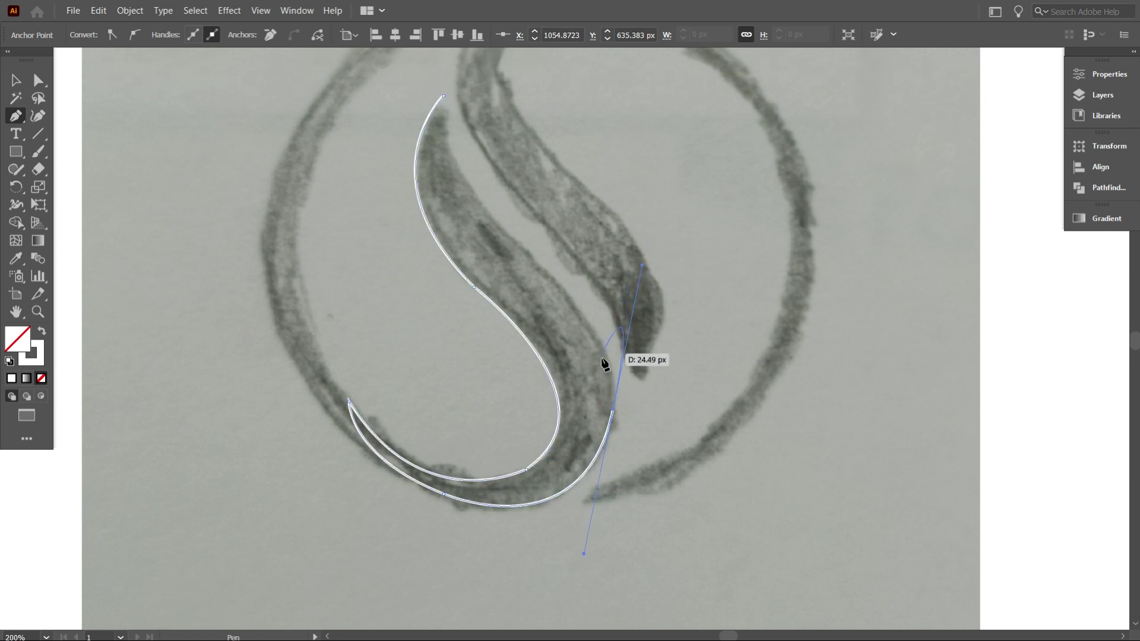
left_click(613, 415)
Step: Trace the upper right edge of the lower S stroke, close the path at its top tip, and deselect it
scroll(613, 413, "up", 2)
scroll(552, 368, "down", 1)
scroll(545, 359, "up", 1)
left_click_drag(545, 355, 435, 266)
left_click(469, 205)
scroll(519, 409, "down", 1)
key("v")
left_click(269, 197)
scroll(395, 313, "down", 1)
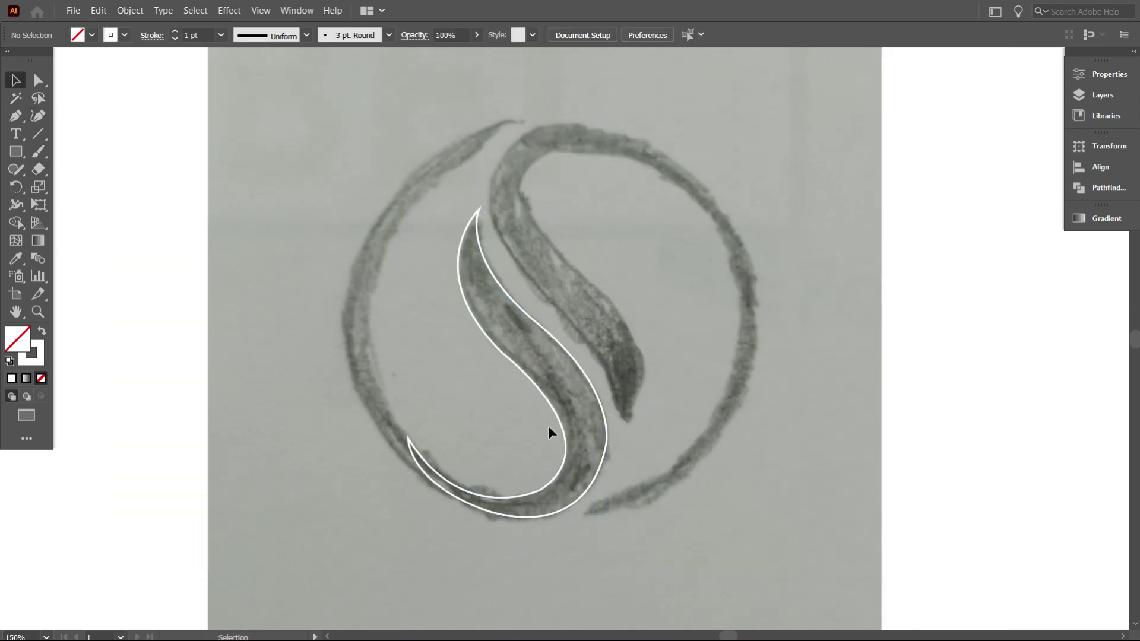
scroll(593, 433, "down", 1)
scroll(538, 436, "down", 1)
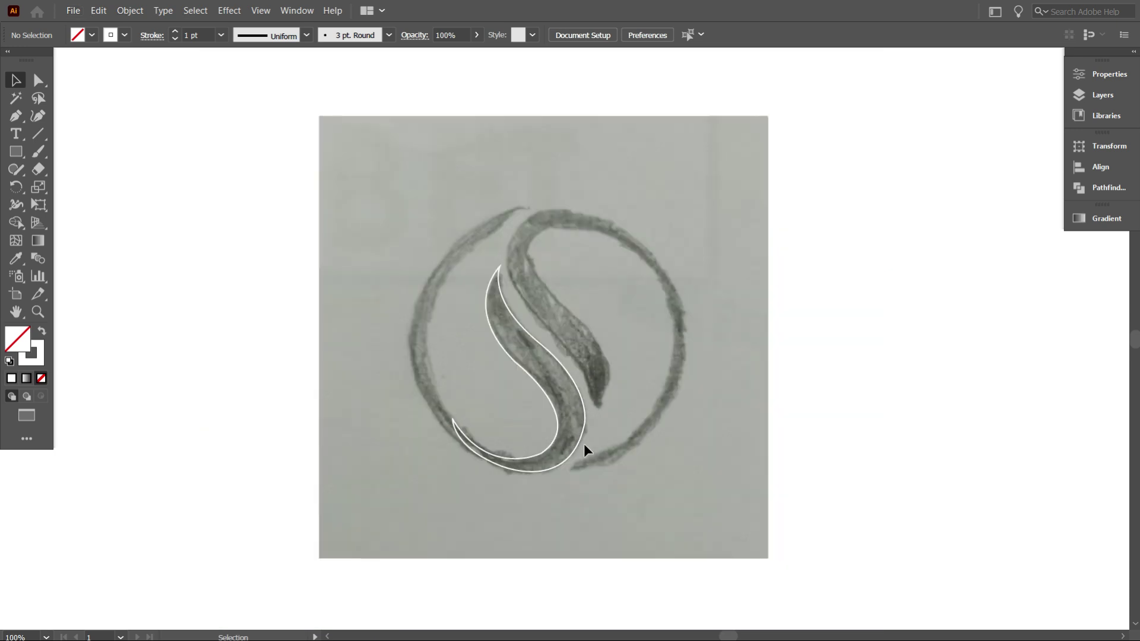
scroll(584, 450, "up", 1)
scroll(586, 450, "up", 1)
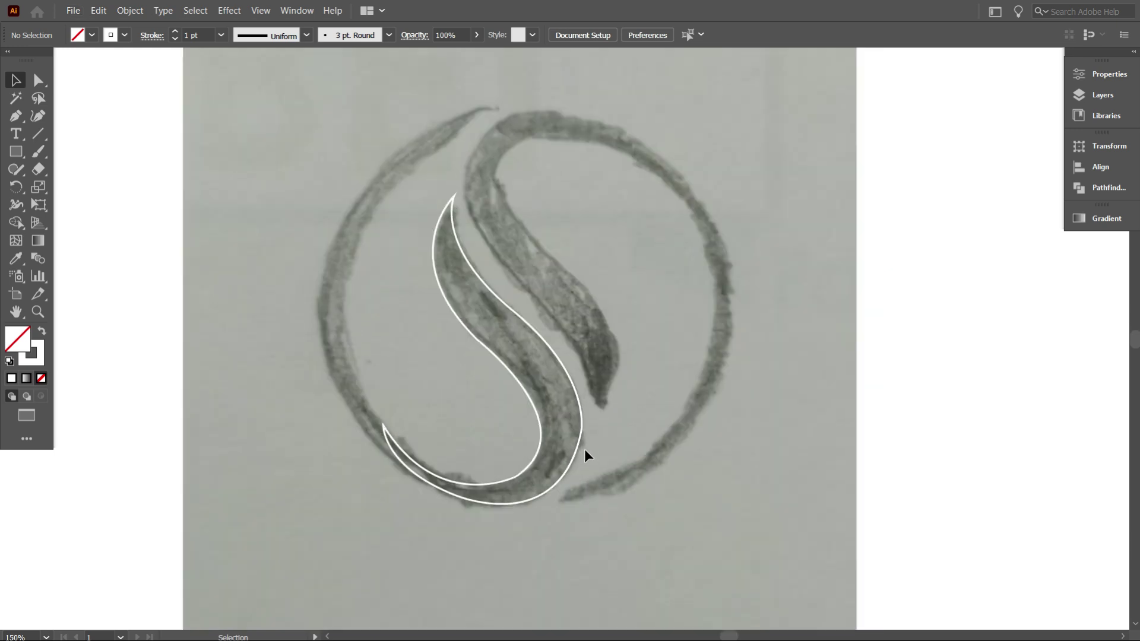
scroll(585, 451, "up", 1)
scroll(551, 413, "up", 1)
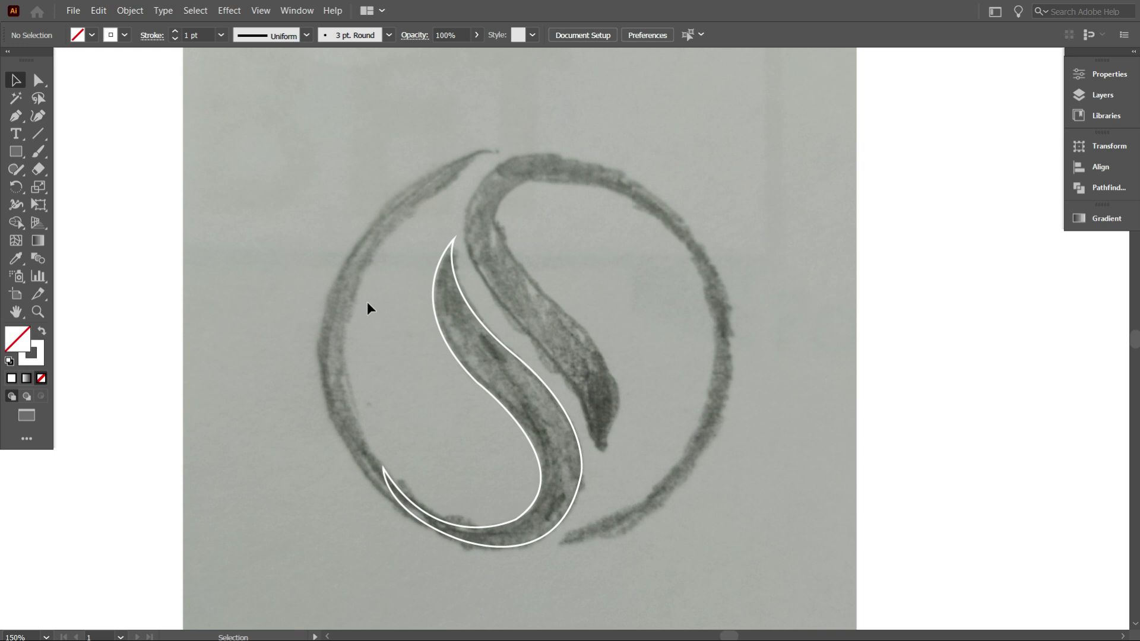
Step: Select the traced S shape and even out the bend of its inner left edge with the Smooth tool
left_click_drag(633, 435, 613, 422)
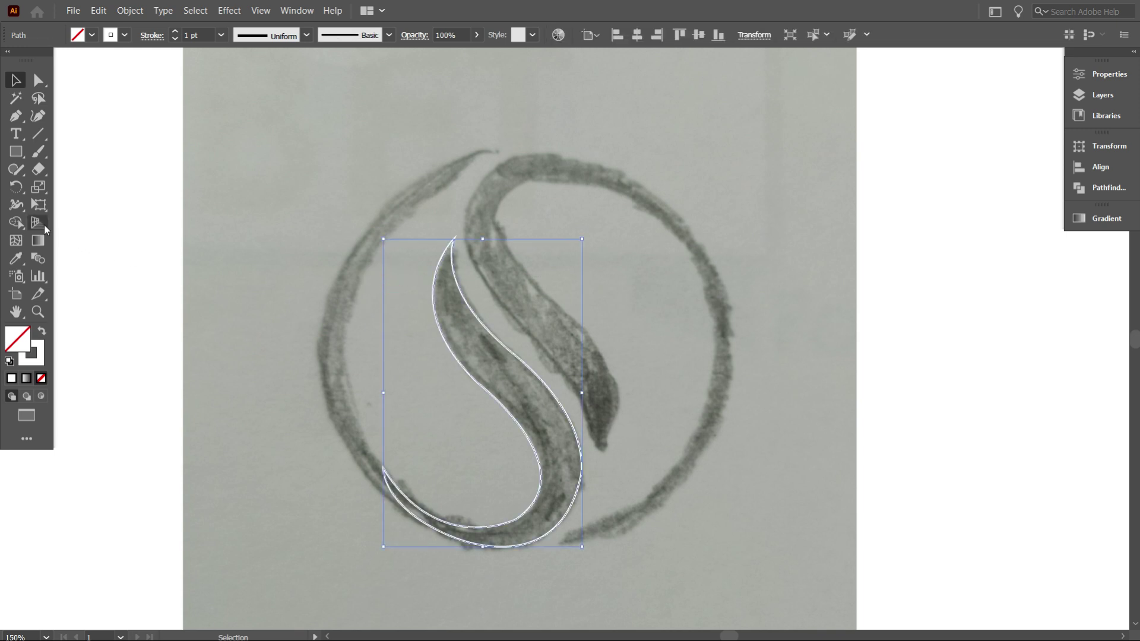
left_click(16, 188)
left_click(16, 170)
left_click(83, 208)
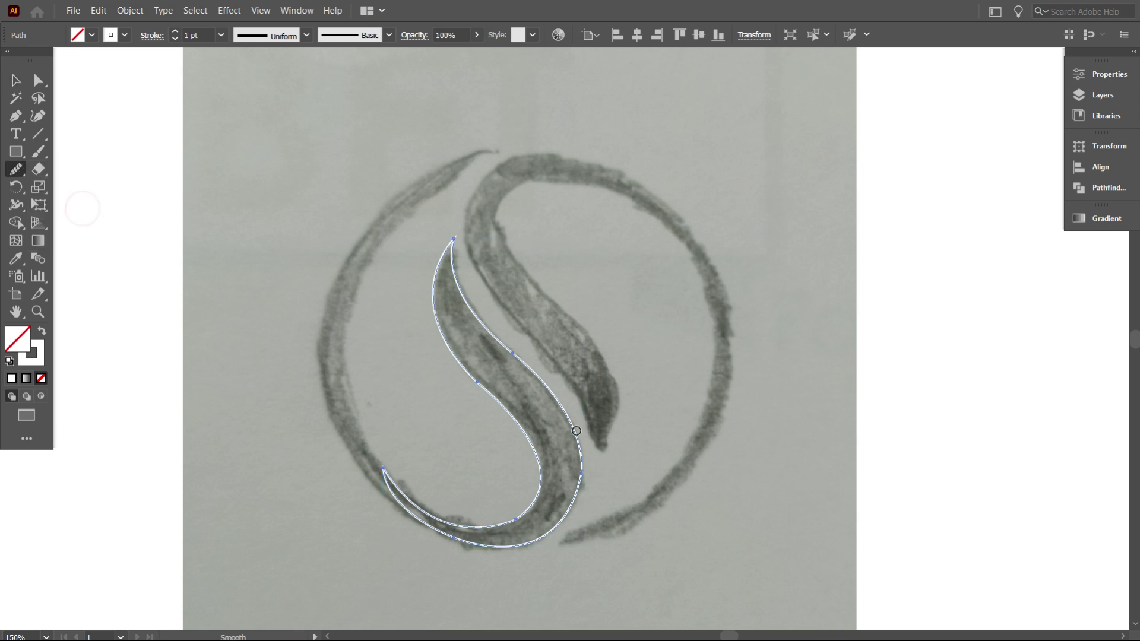
scroll(567, 412, "up", 2)
left_click_drag(385, 347, 431, 483)
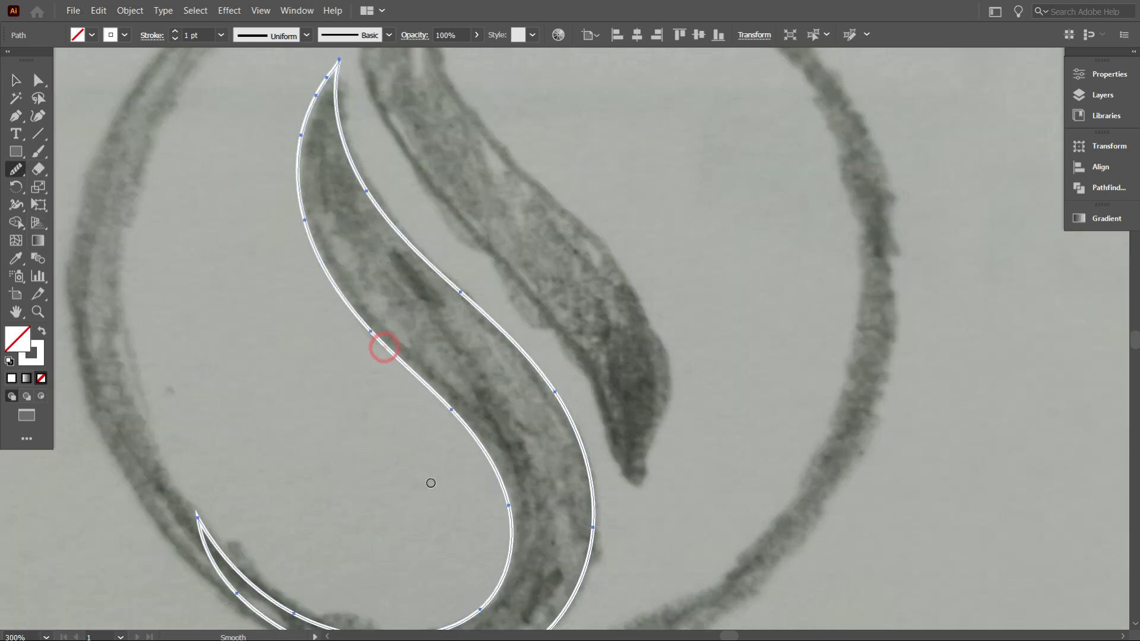
left_click_drag(372, 334, 417, 421)
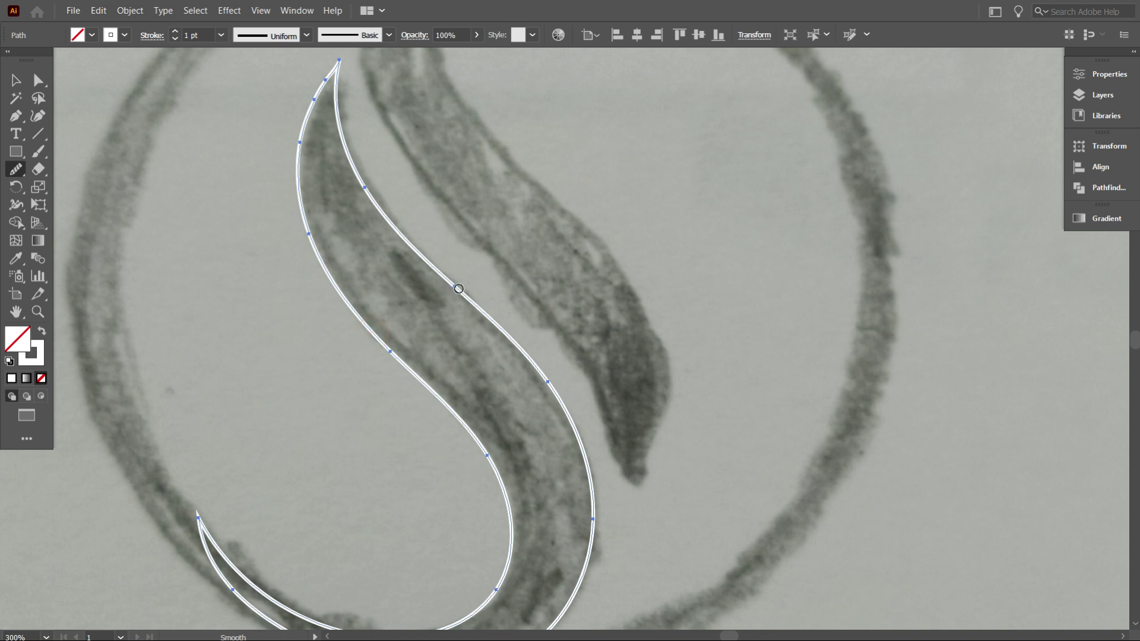
Step: Smooth the traced shape's outer right edge down to the bottom of the bowl, and deselect the shape
left_click_drag(453, 285, 453, 280)
scroll(575, 469, "down", 2)
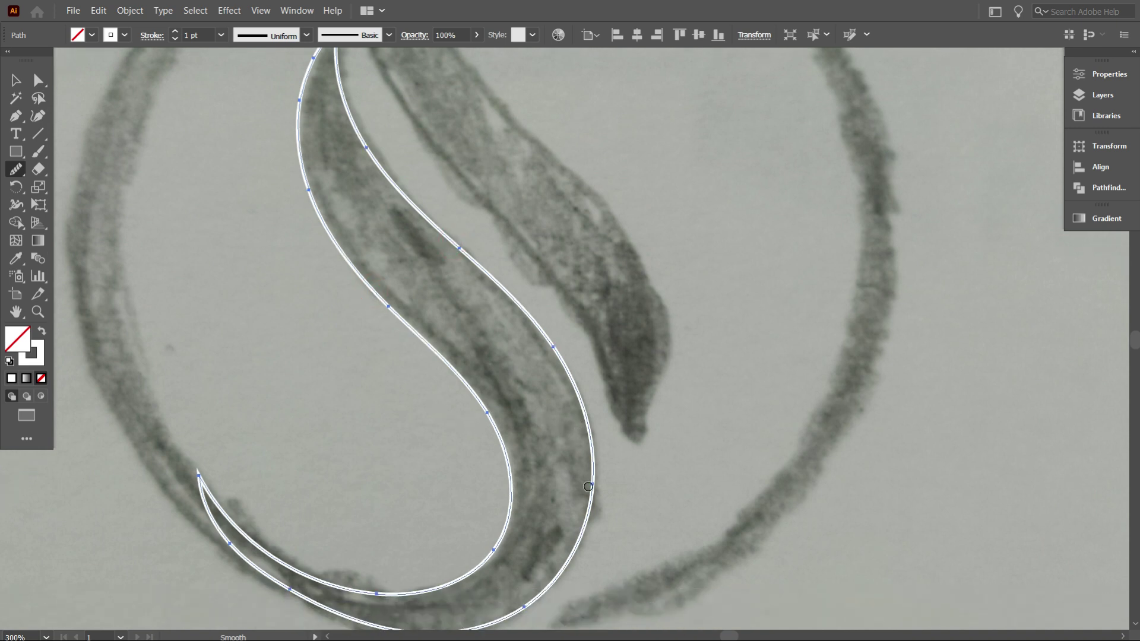
scroll(575, 542, "down", 1)
left_click_drag(523, 549, 523, 550)
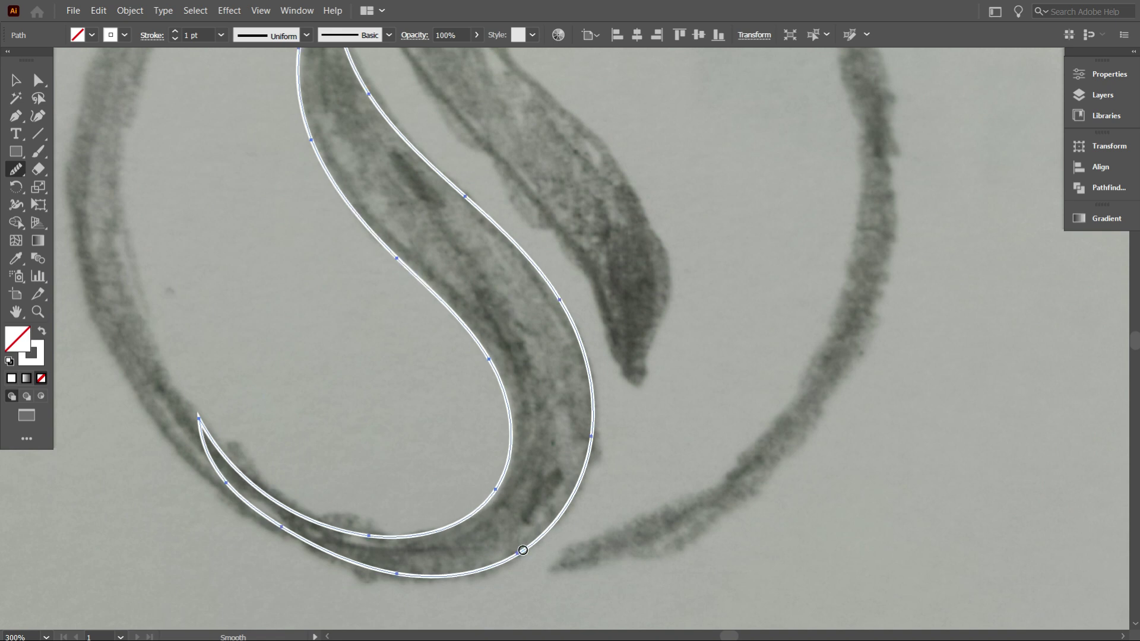
scroll(586, 567, "down", 1, "alt")
scroll(429, 368, "up", 1)
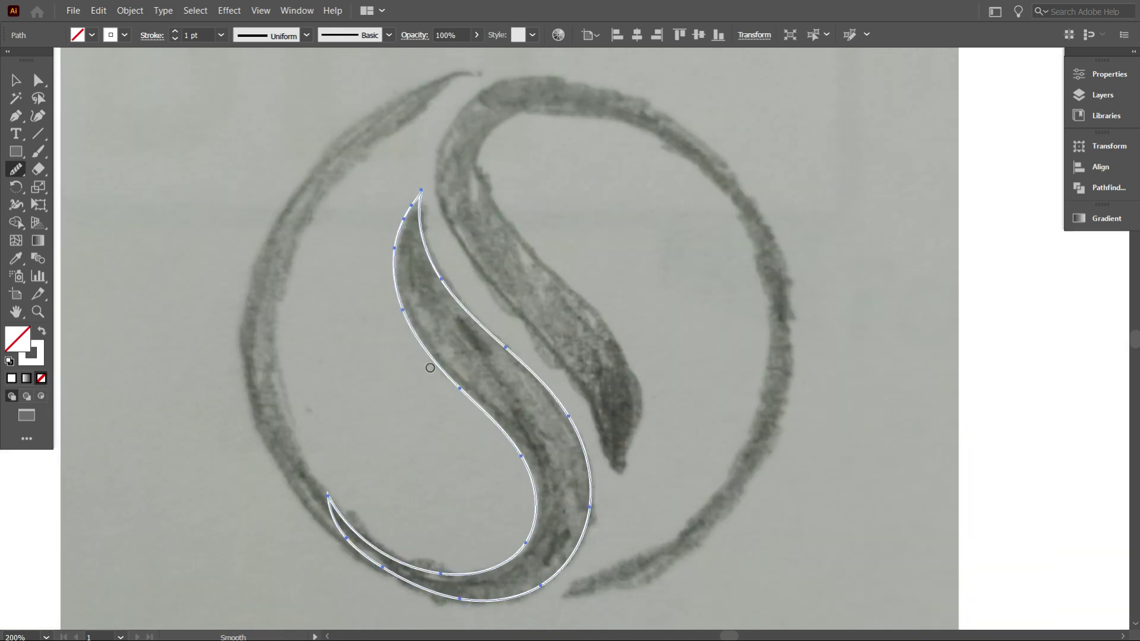
left_click(17, 80)
left_click(168, 171)
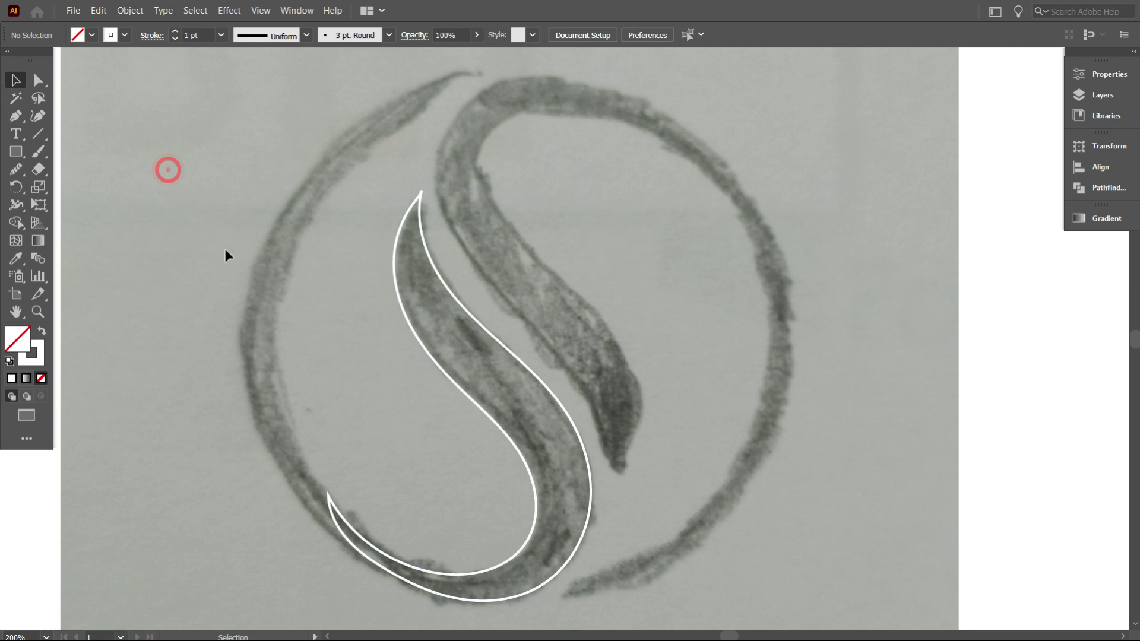
Step: Copy the traced S shape, paste it in place, and rotate the copy 180 degrees
scroll(514, 374, "down", 1)
scroll(511, 383, "down", 1, "alt")
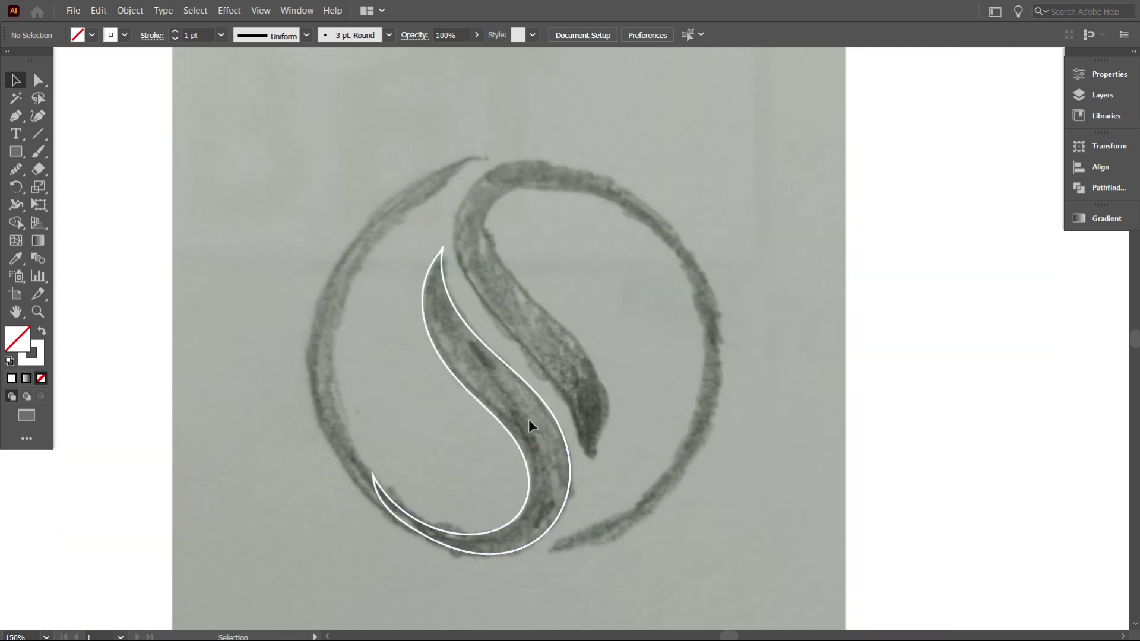
scroll(497, 404, "down", 1)
left_click_drag(346, 222, 546, 359)
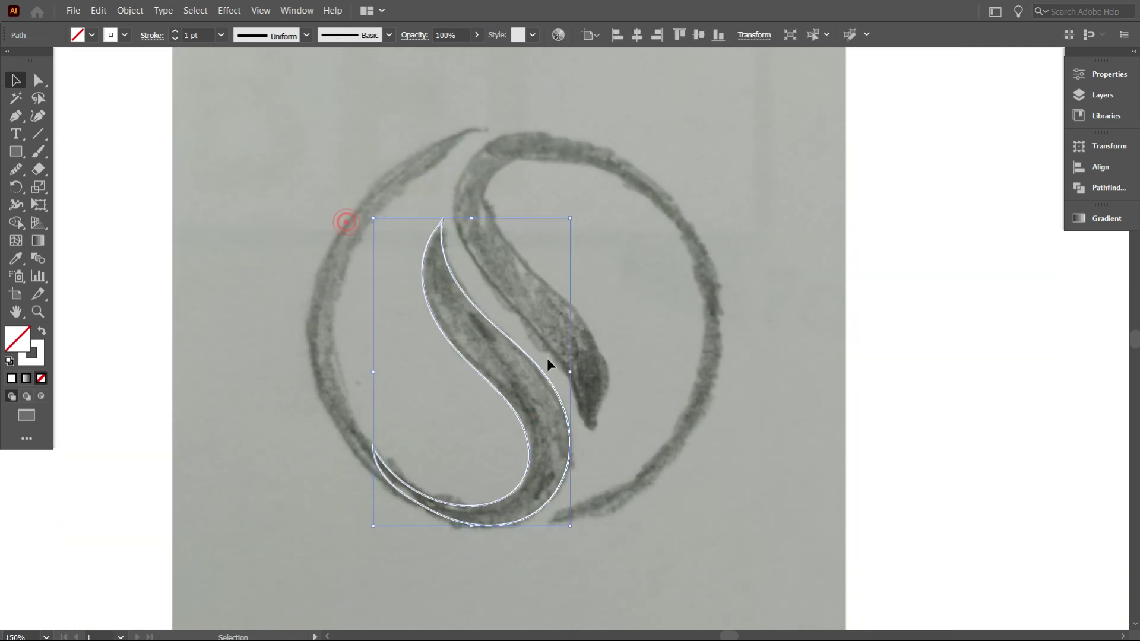
left_click(99, 10)
left_click(121, 80)
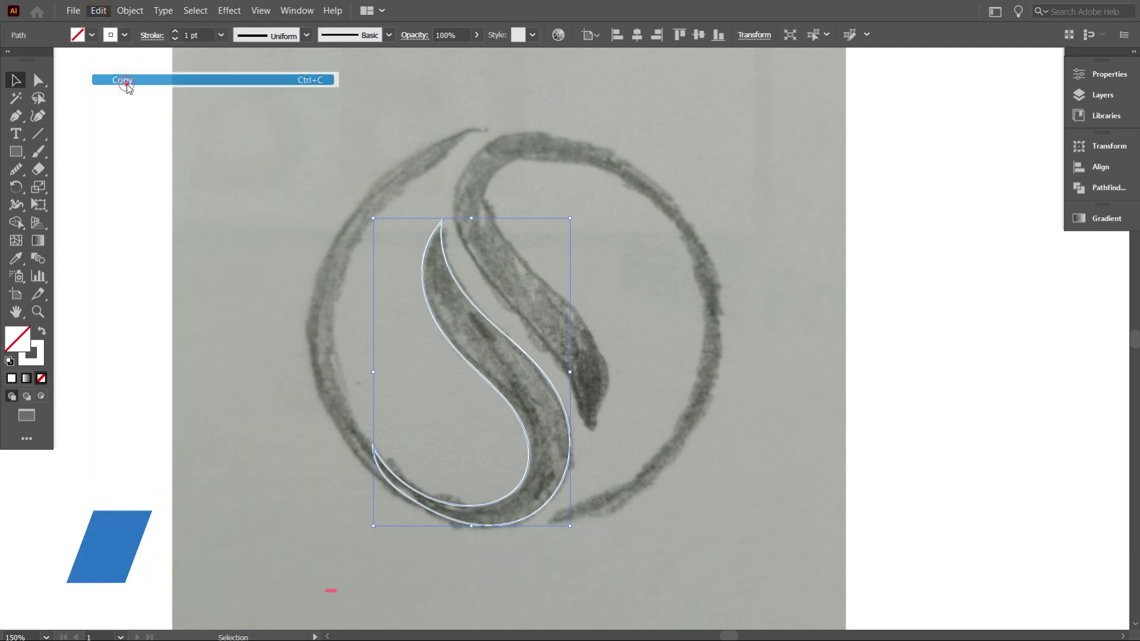
left_click(97, 16)
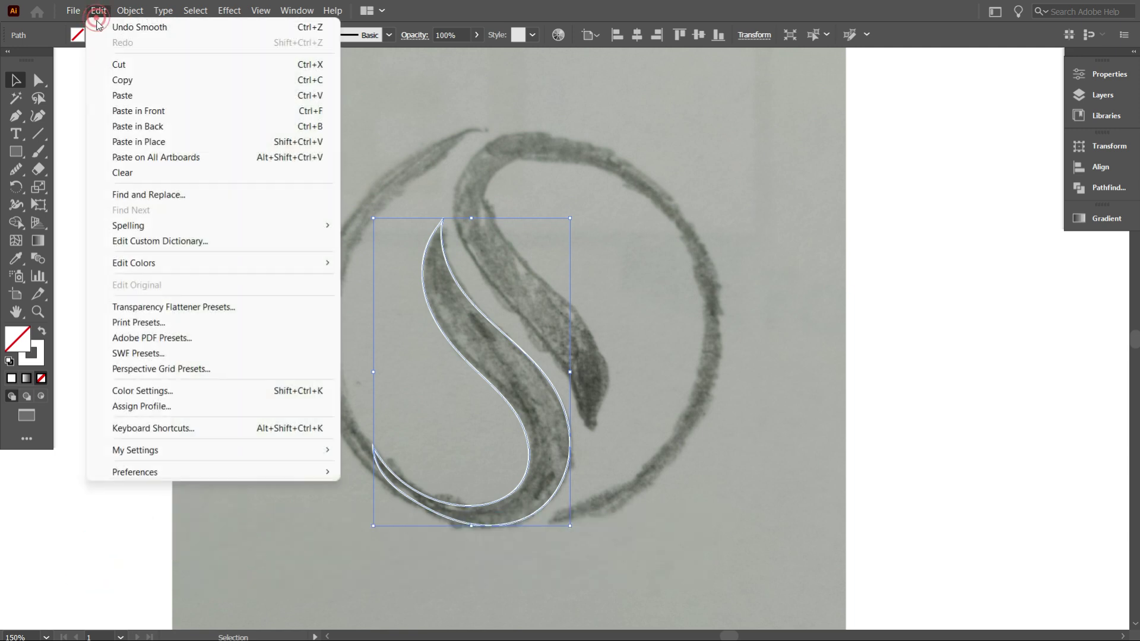
left_click(145, 141)
left_click_drag(573, 214, 397, 492)
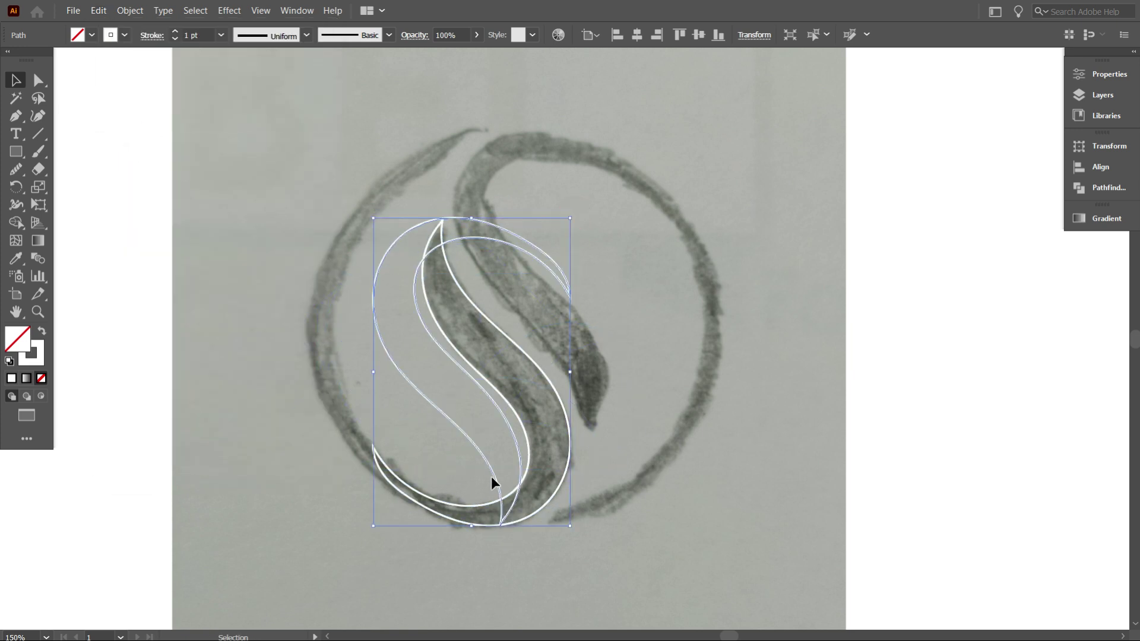
Step: Move the rotated copy over the sketch's upper S stroke, fine-tune its position to match the drawing, and deselect it
left_click(646, 415)
mouse_move(498, 405)
left_mouse_down()
mouse_move(602, 358)
mouse_move(596, 350)
left_mouse_up()
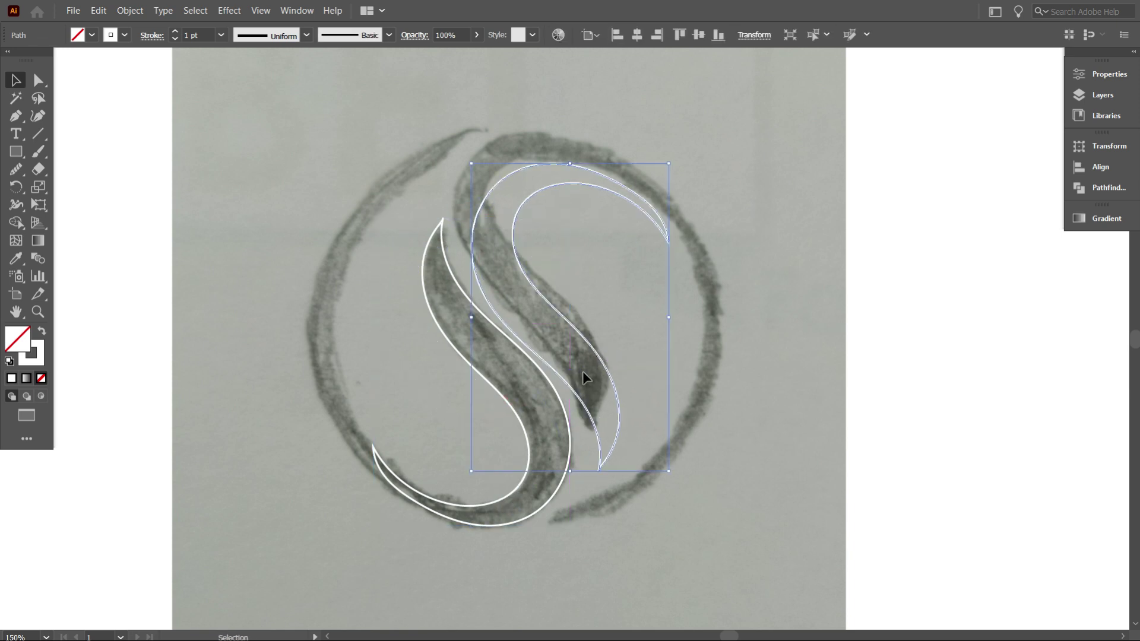
scroll(583, 371, "up", 1)
scroll(569, 354, "up", 2)
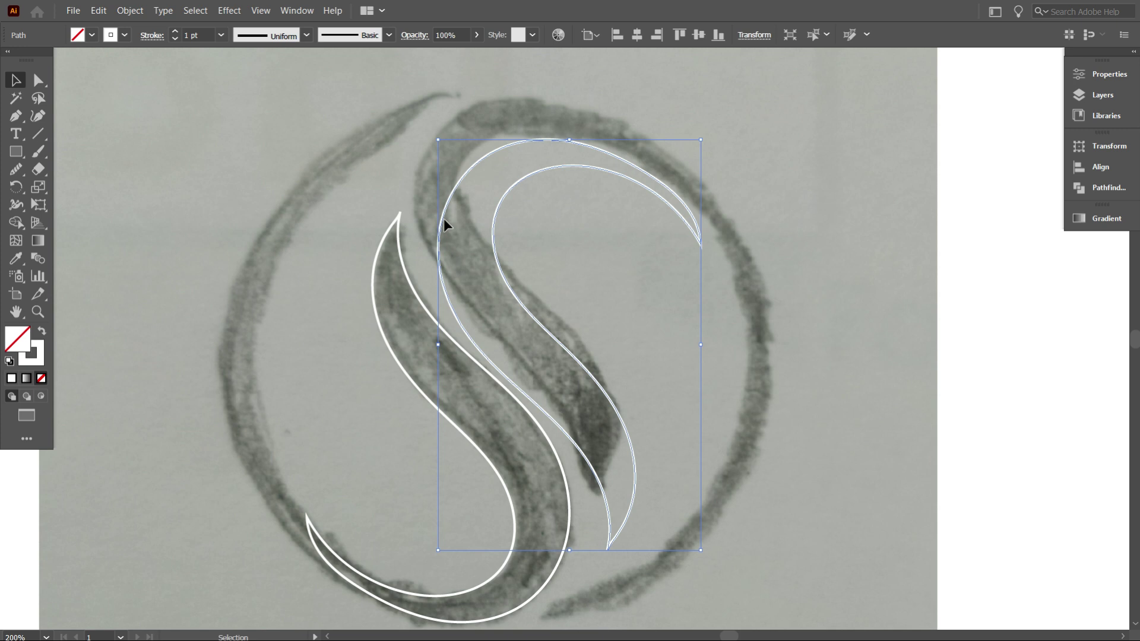
left_click_drag(439, 223, 436, 187)
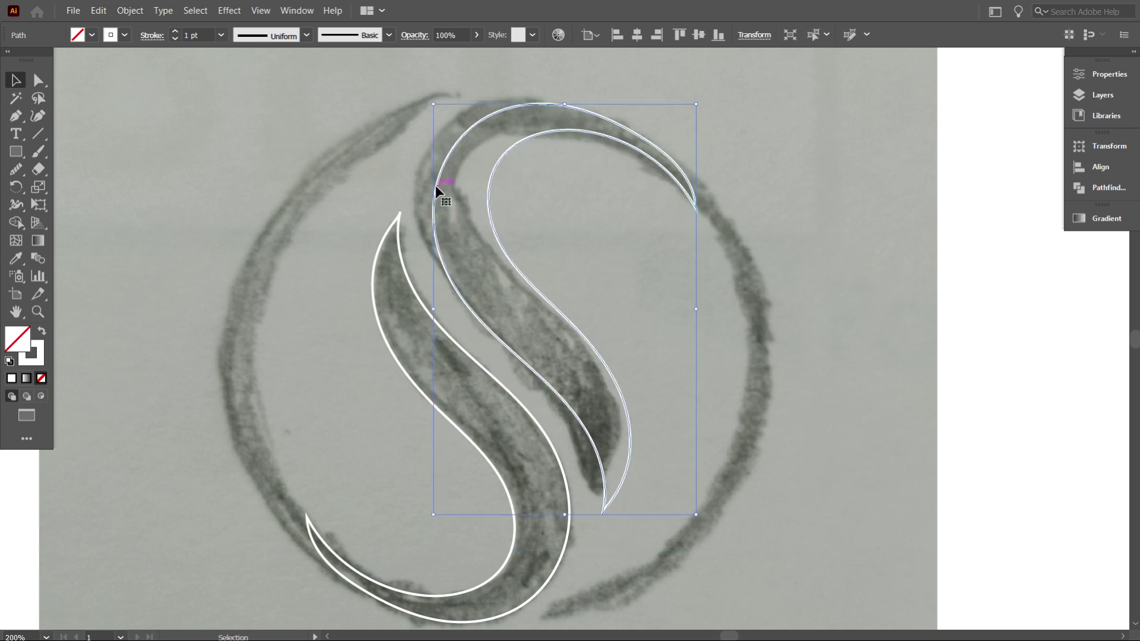
left_click(601, 253)
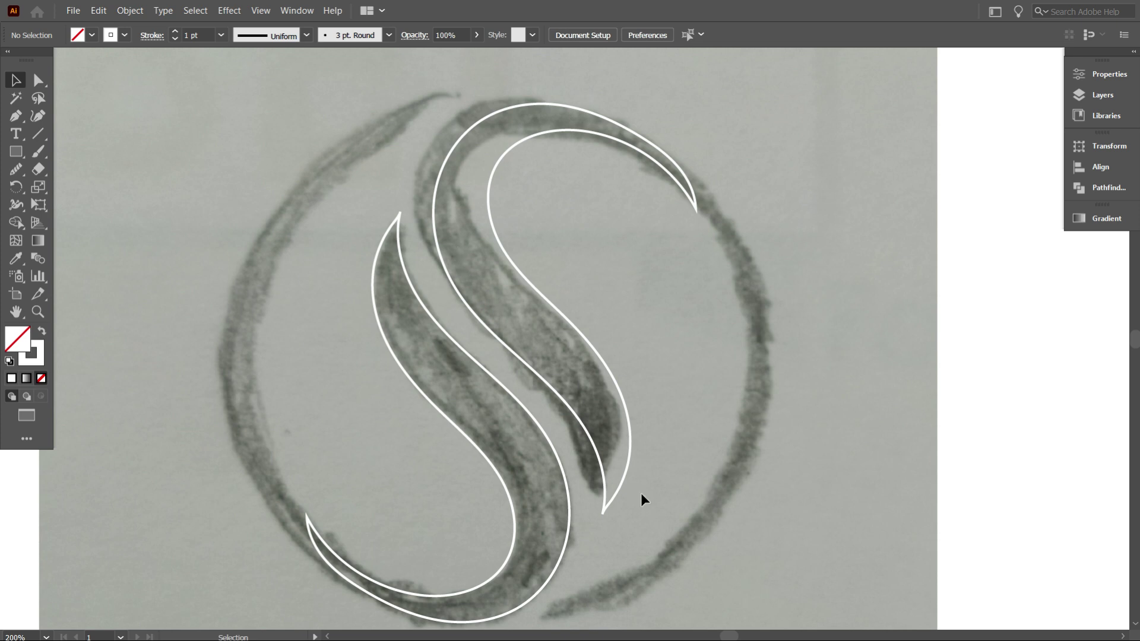
left_click_drag(622, 481, 604, 469)
left_click(676, 463)
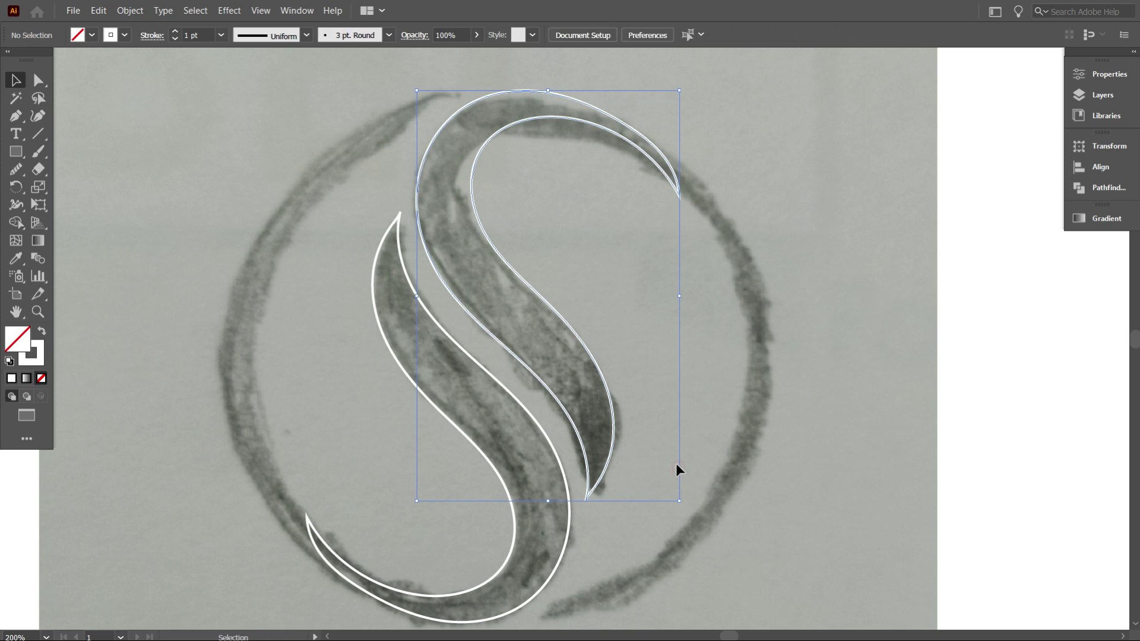
Step: Move both traced S shapes off the sketch onto the blank area of the artboard to its right
scroll(647, 446, "up", 1)
scroll(530, 423, "down", 2)
scroll(553, 469, "up", 3)
scroll(553, 451, "up", 1)
scroll(455, 412, "down", 2)
scroll(455, 413, "down", 1)
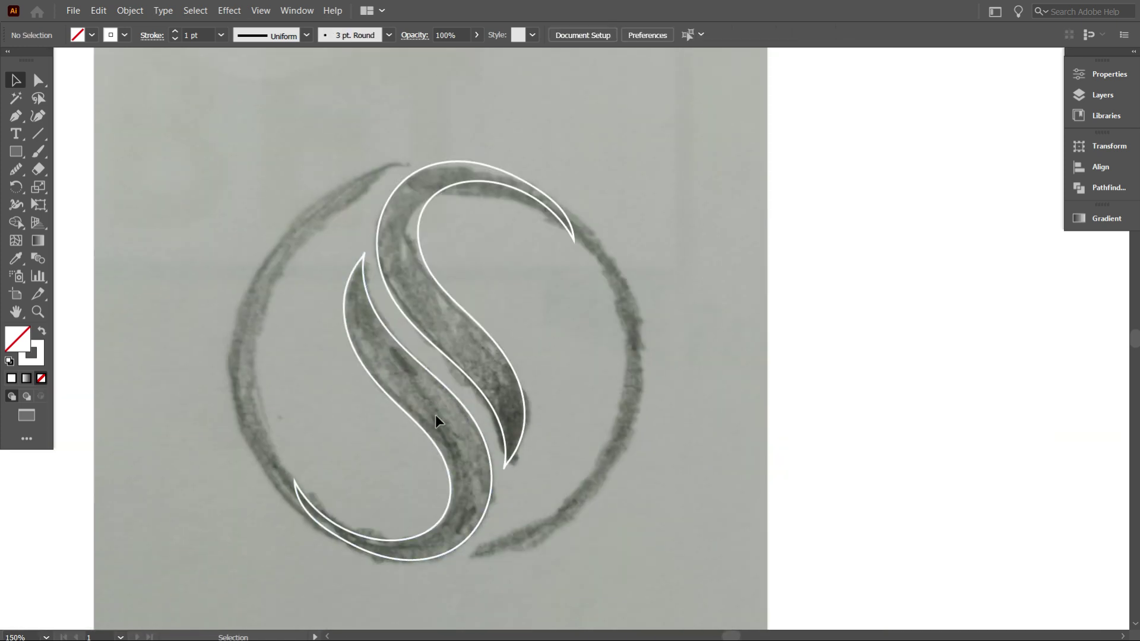
scroll(436, 415, "down", 1)
mouse_move(333, 295)
left_mouse_down()
mouse_move(514, 406)
mouse_move(899, 404)
mouse_move(900, 392)
left_mouse_up()
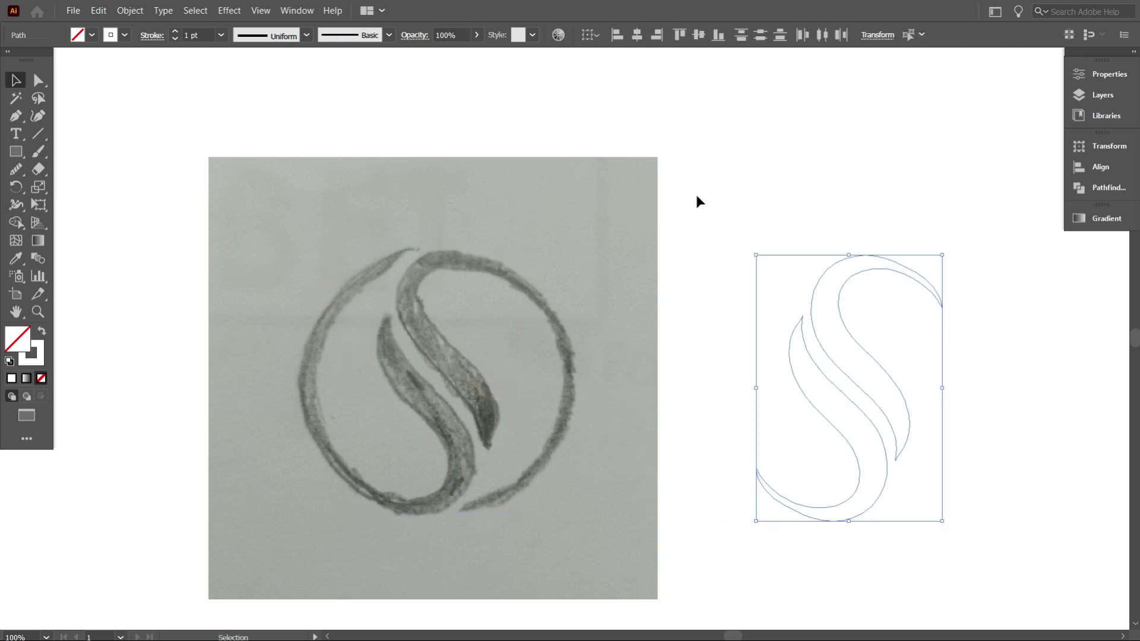
left_click_drag(967, 414, 680, 361)
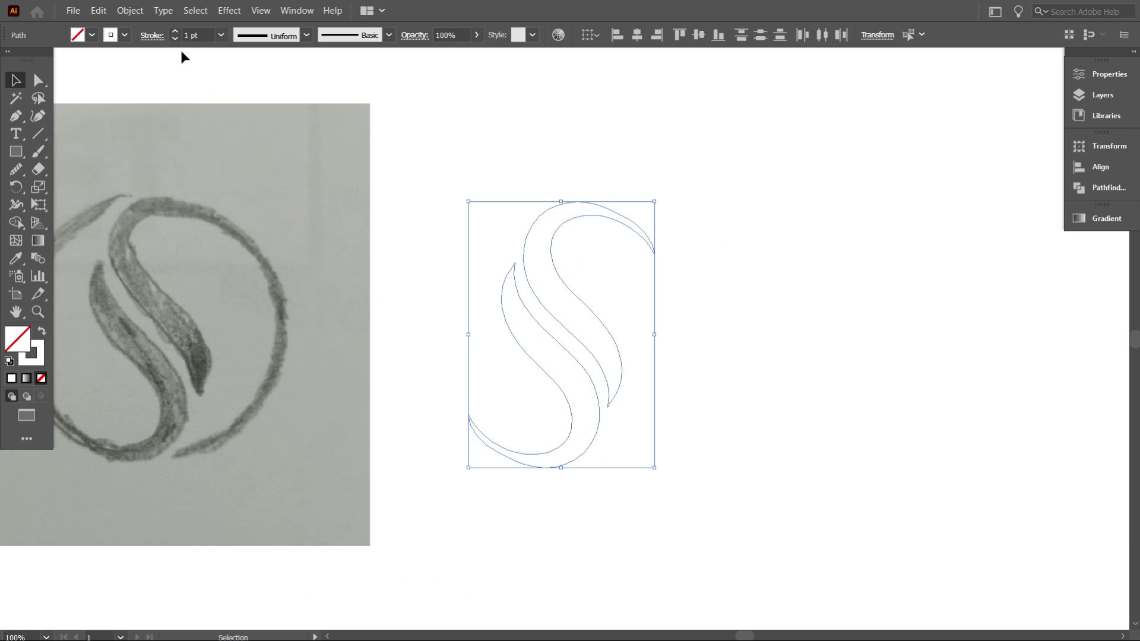
Step: Set the stroke colour of both S shapes to black and deselect them
left_click(124, 35)
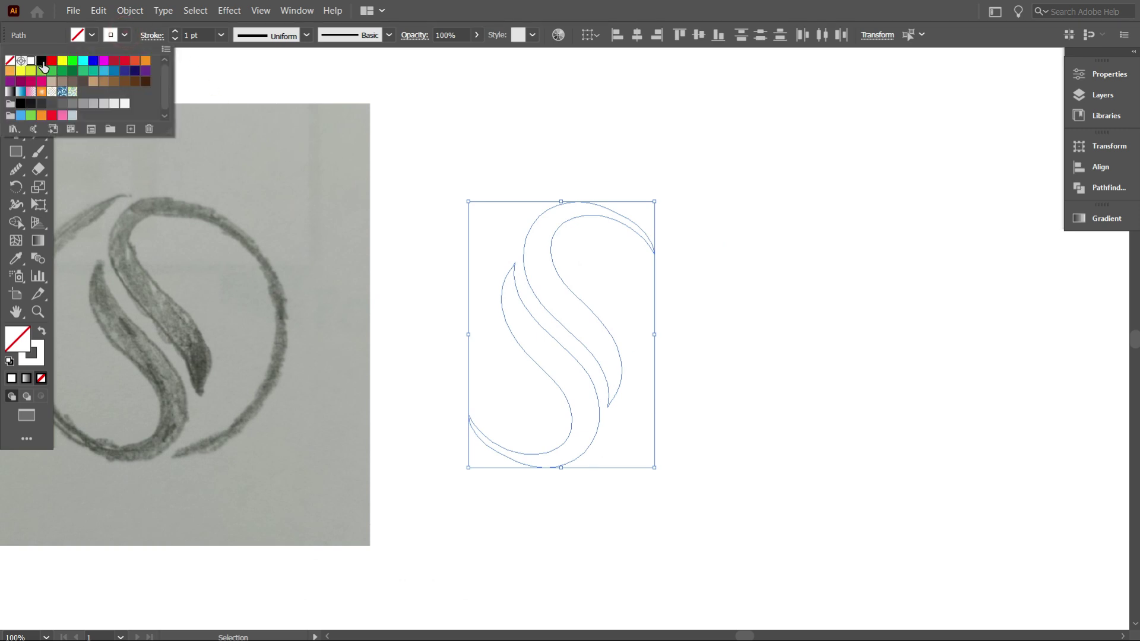
left_click(42, 61)
left_click(450, 236)
left_click(453, 242)
Step: Examine the gap and the curves between the two S shapes at several magnifications, comparing them with the sketch
scroll(621, 394, "up", 1)
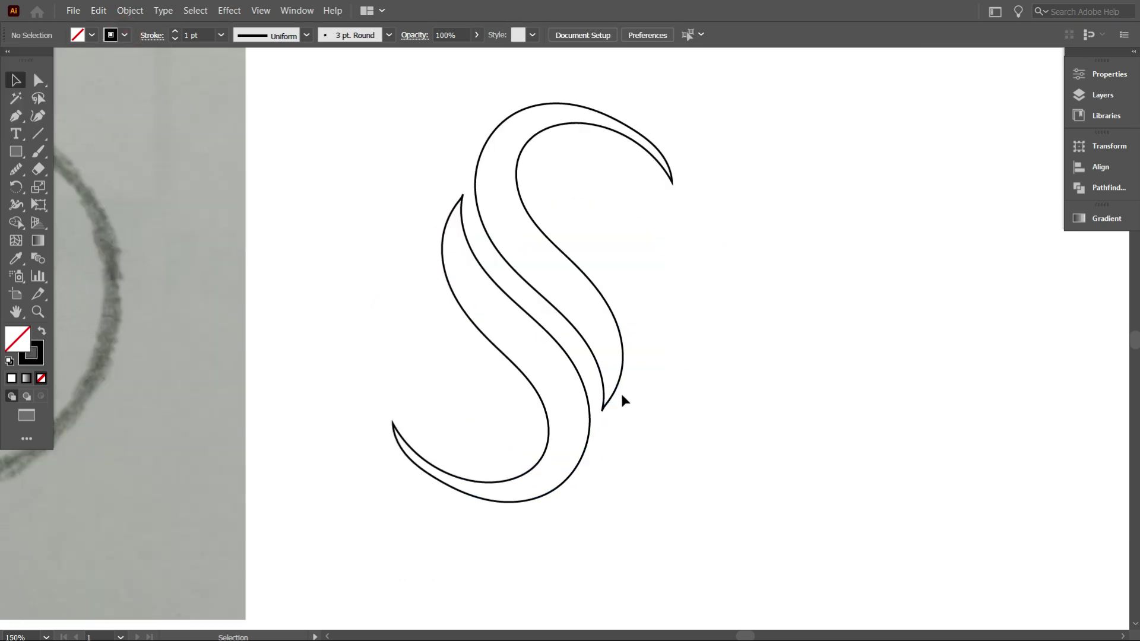
scroll(621, 394, "up", 1)
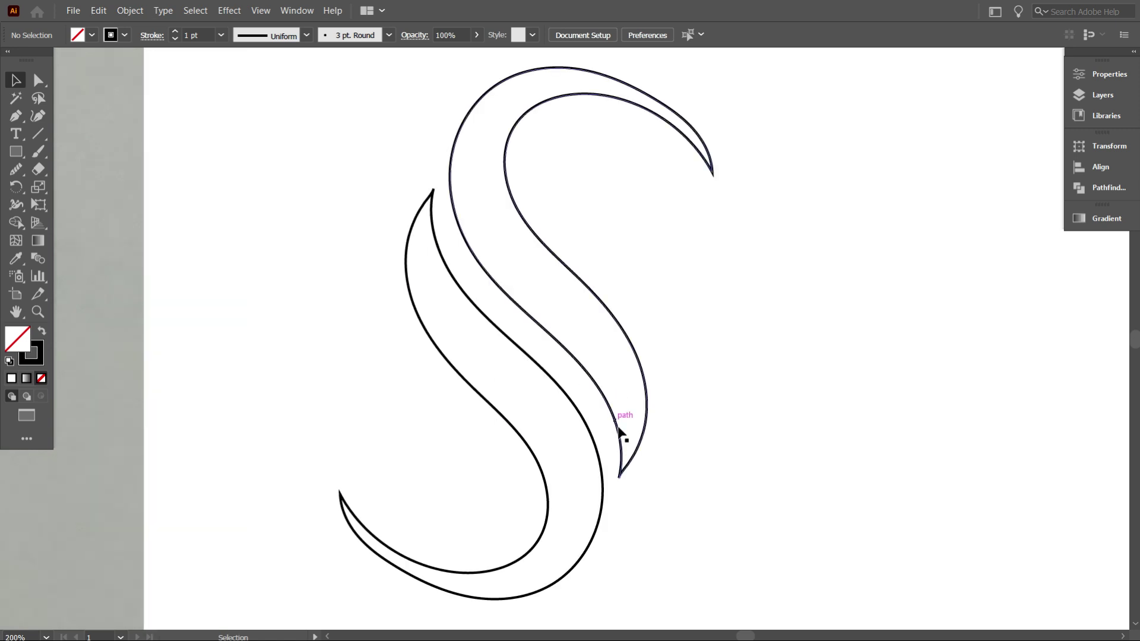
scroll(608, 469, "up", 1)
scroll(606, 466, "up", 1)
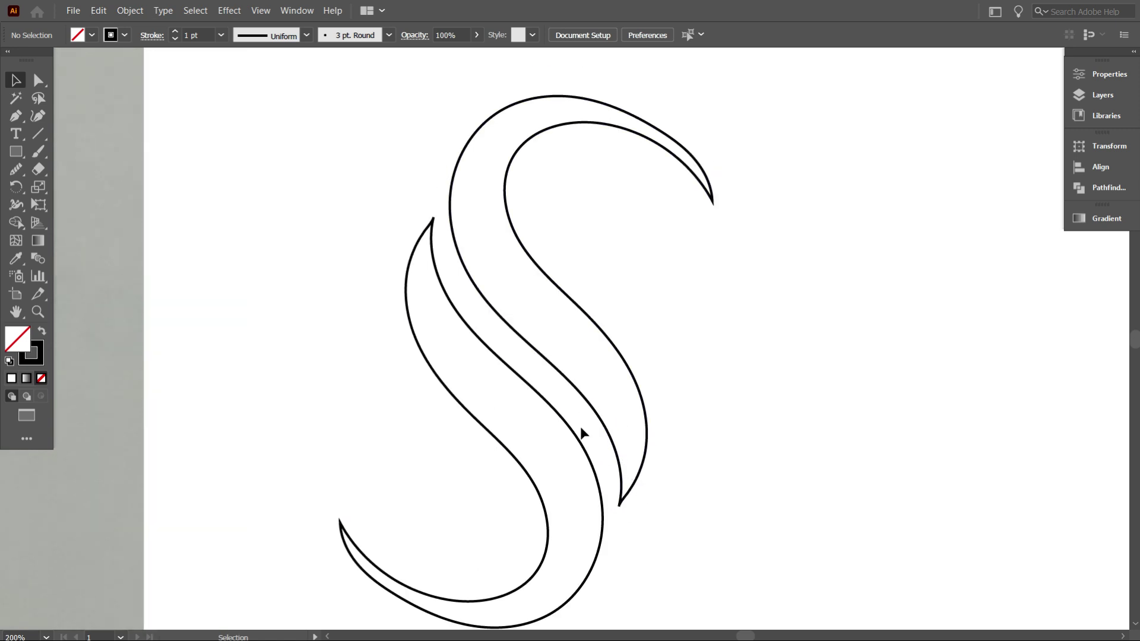
scroll(580, 408, "down", 2)
scroll(588, 416, "down", 1)
scroll(608, 427, "down", 2)
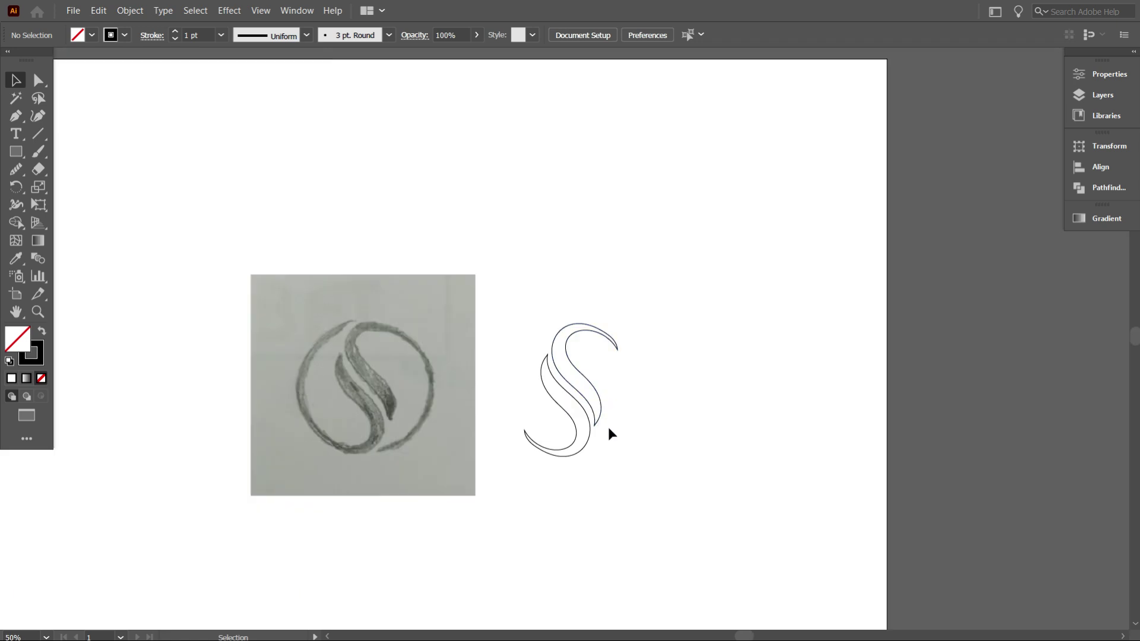
scroll(589, 433, "up", 3)
scroll(564, 392, "up", 3)
scroll(588, 389, "up", 6)
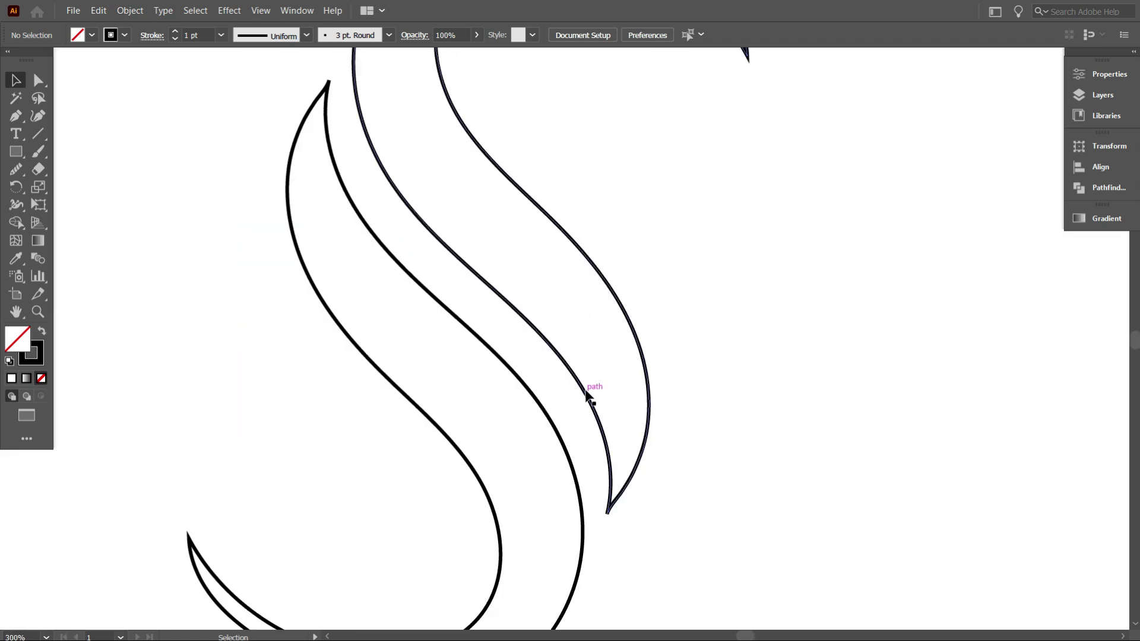
scroll(588, 386, "down", 3)
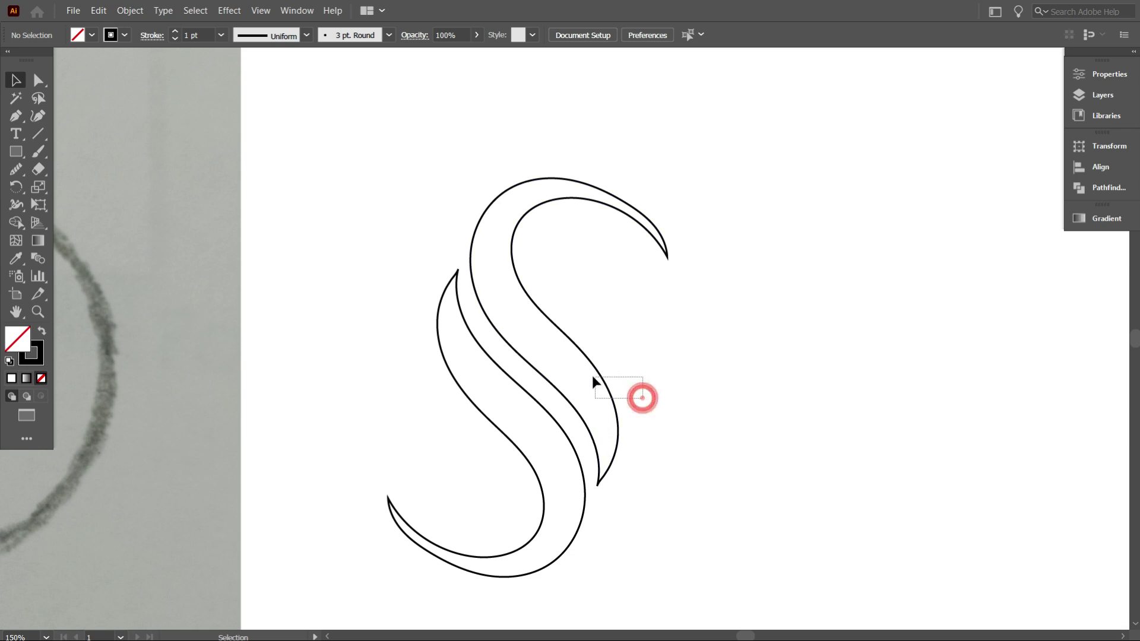
Step: Nudge the upper S shape slightly down and right, away from the sketch, to adjust the gap between the halves, and deselect it
left_click_drag(593, 378, 593, 375)
key("Down")
key("Right")
key("Down")
key("Right")
key("Right")
key("Right")
key("Right")
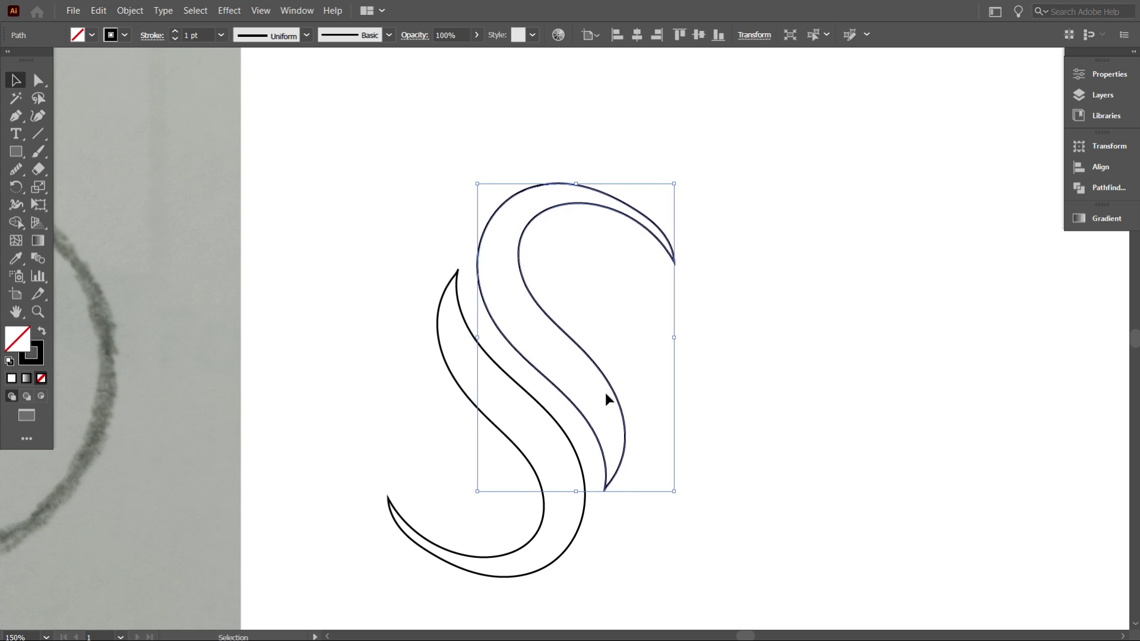
key("Down")
key("Right")
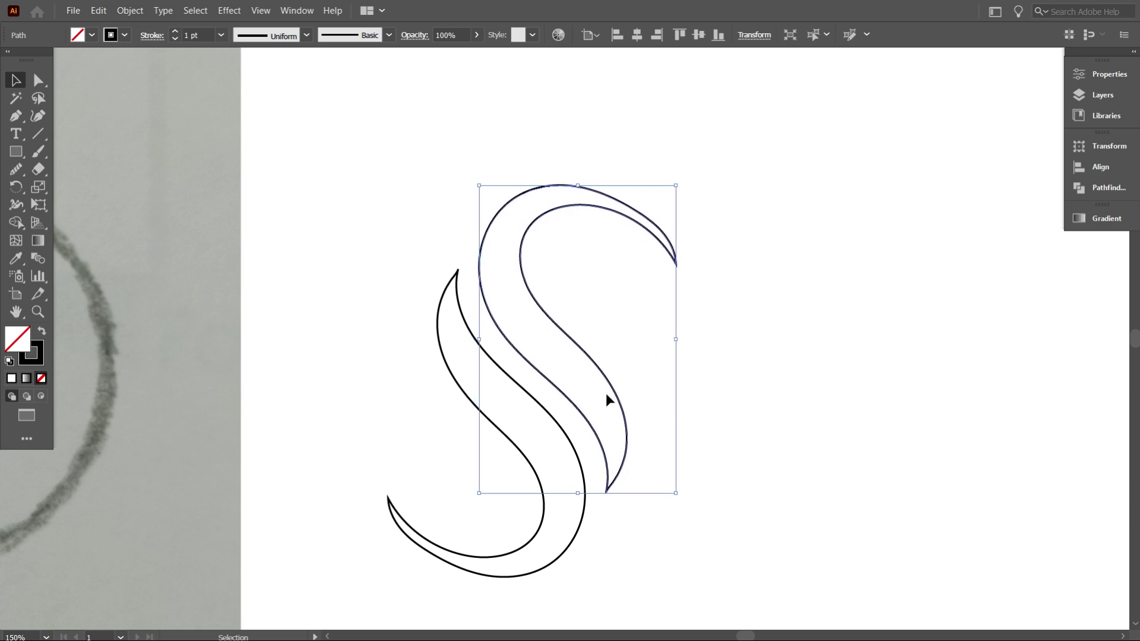
left_click(704, 414)
Step: Select both S shapes, group them, and deselect the group
key("ctrl+minus")
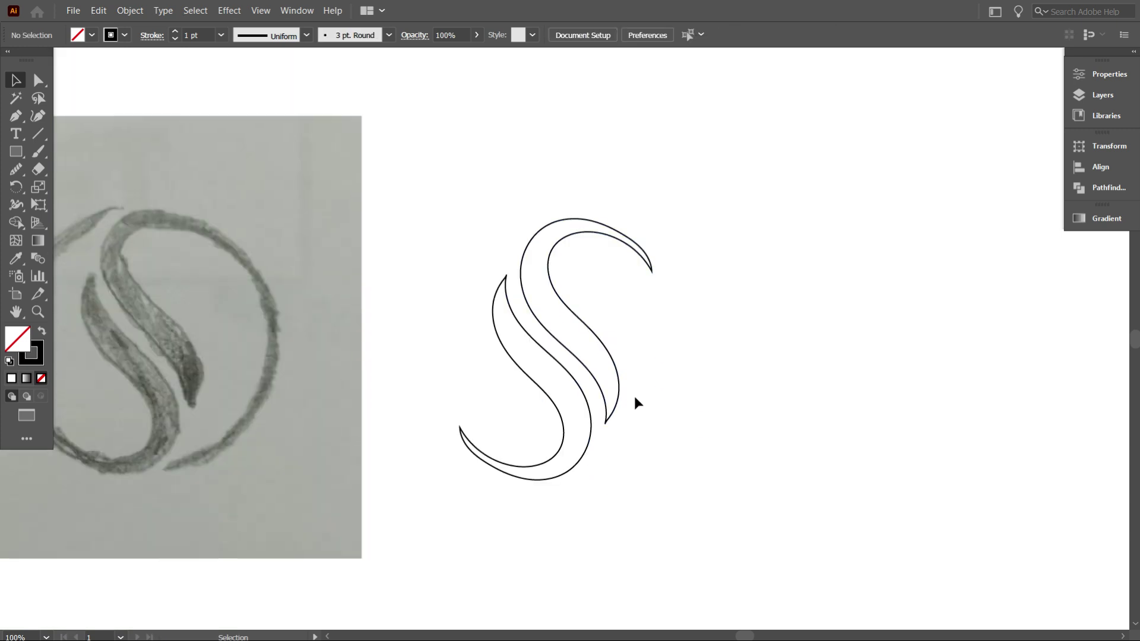
left_click_drag(442, 208, 549, 297)
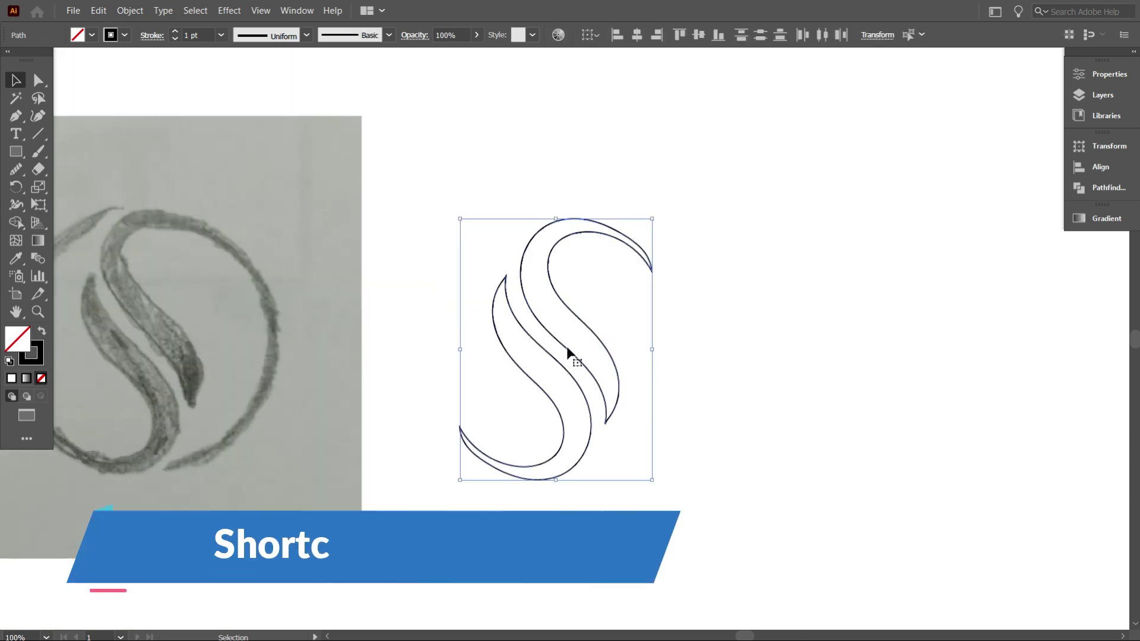
right_click(571, 237)
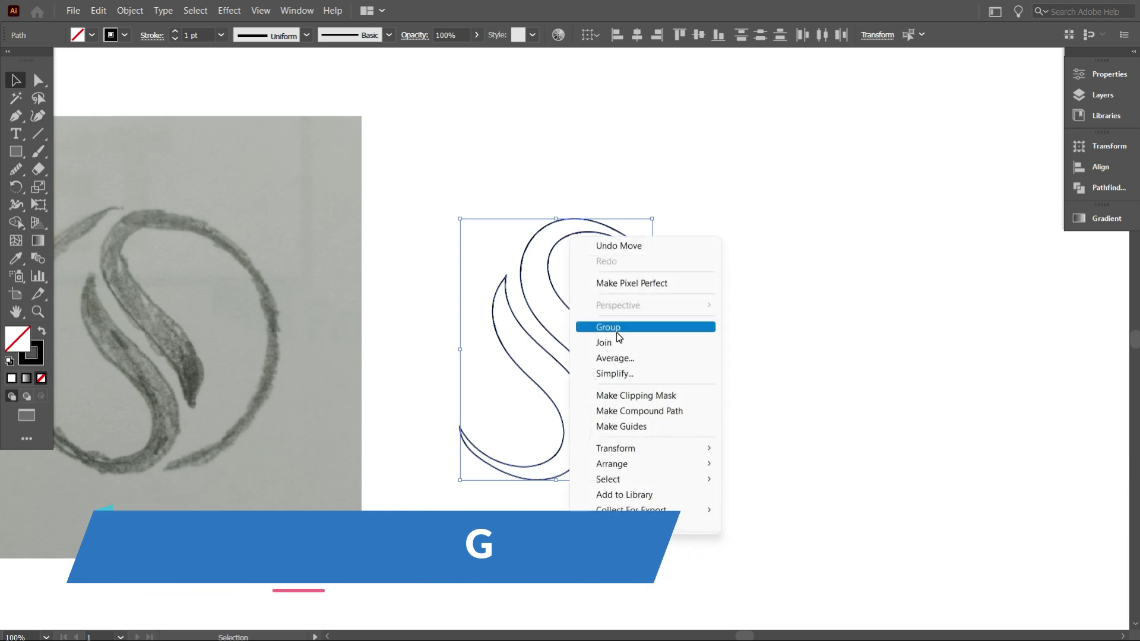
left_click(619, 337)
left_click(706, 365)
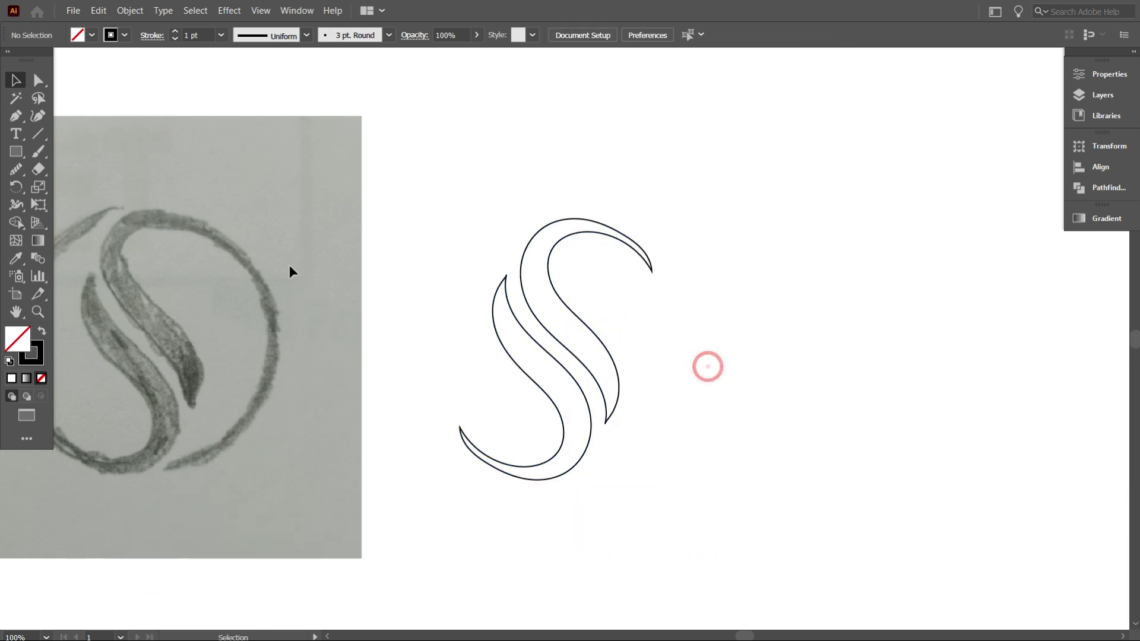
Step: Draw a circle around the S with the Ellipse tool, starting from the centre of the S
left_click(23, 154)
left_click(67, 185)
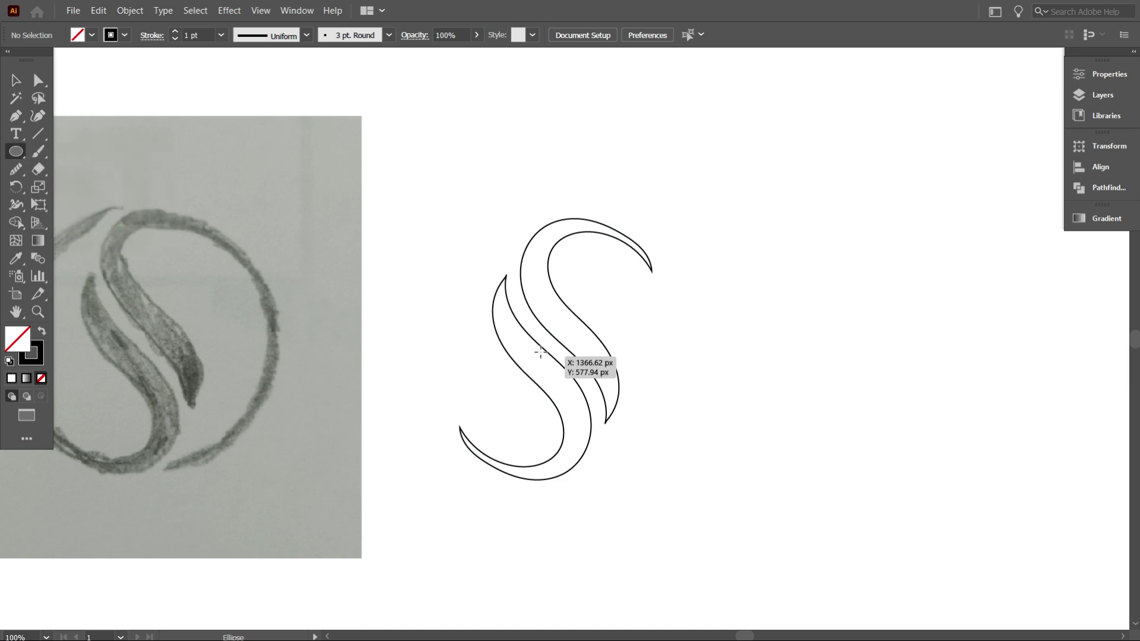
left_click_drag(554, 345, 684, 397)
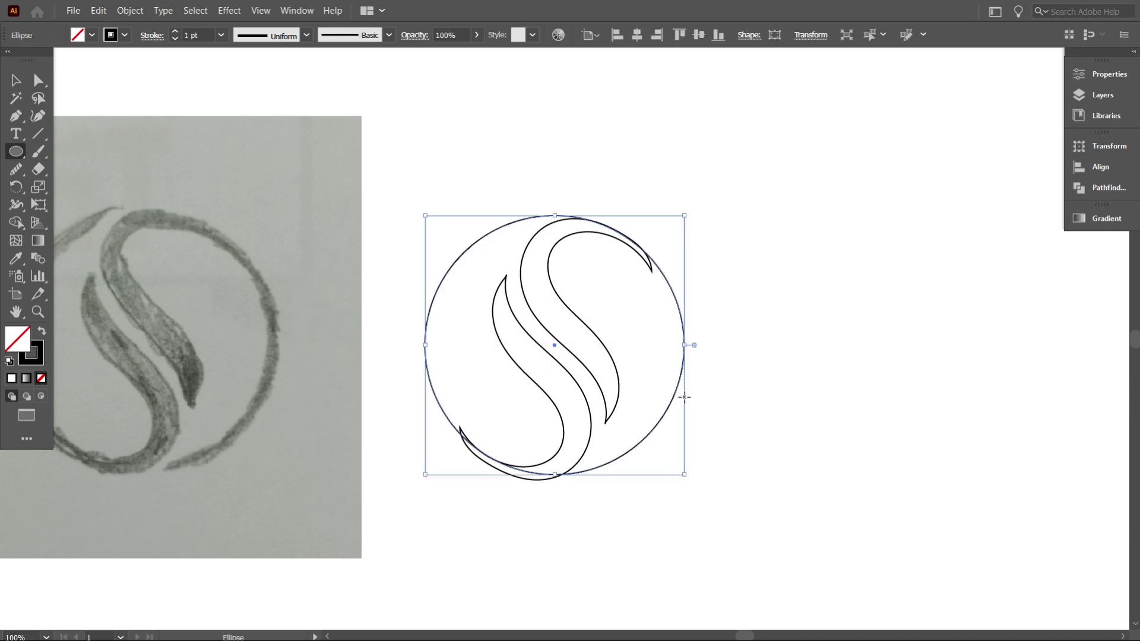
Step: Select the circle and the S group, centre them on each other horizontally and vertically, and deselect them
left_click(16, 80)
left_click_drag(473, 145, 771, 510)
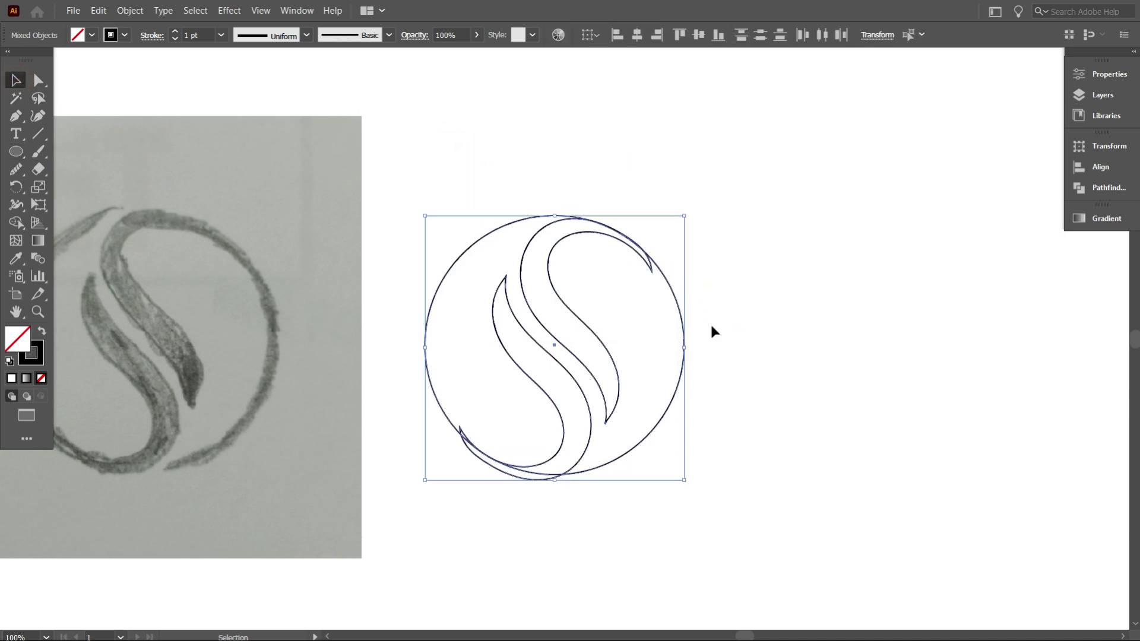
left_click(636, 36)
left_click(699, 36)
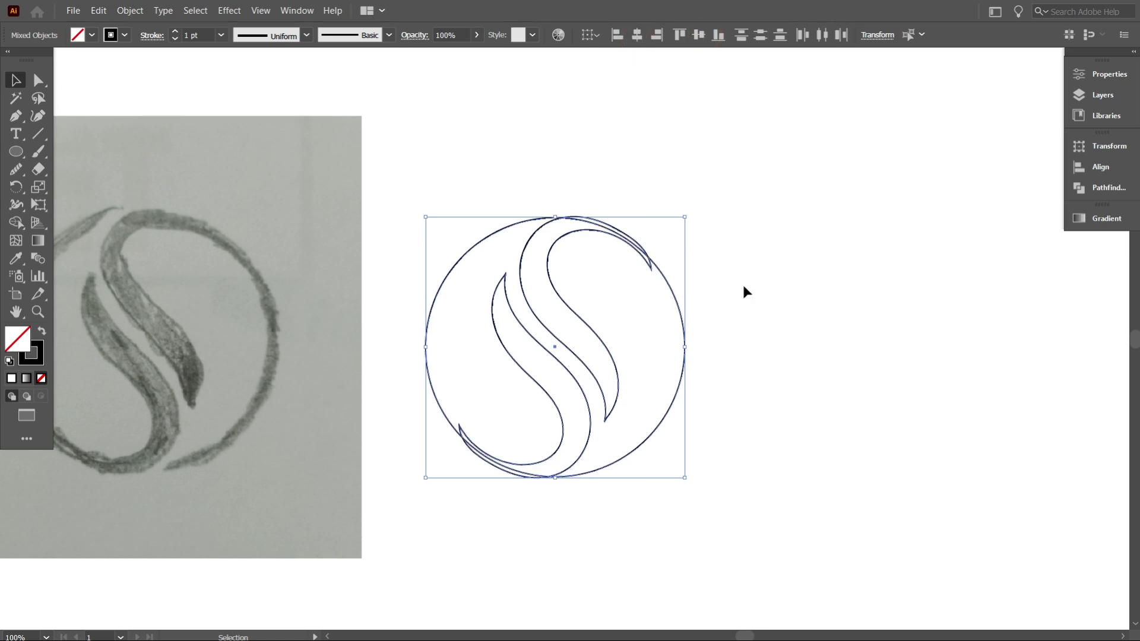
left_click(776, 297)
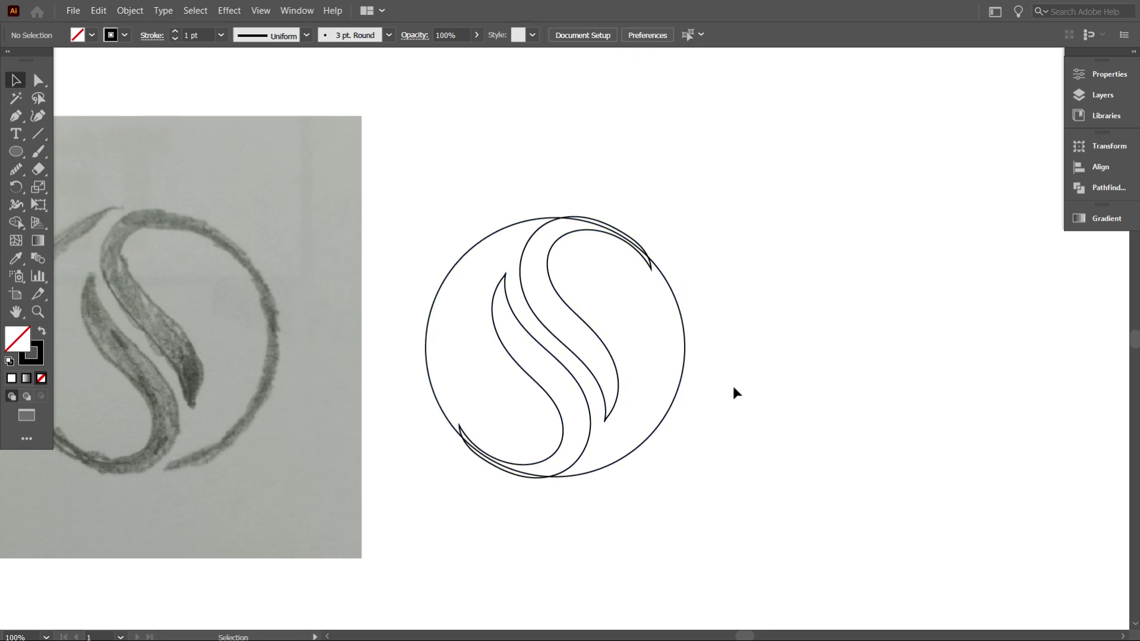
Step: Copy the circle around the S and paste the copy in place
key("ctrl+plus")
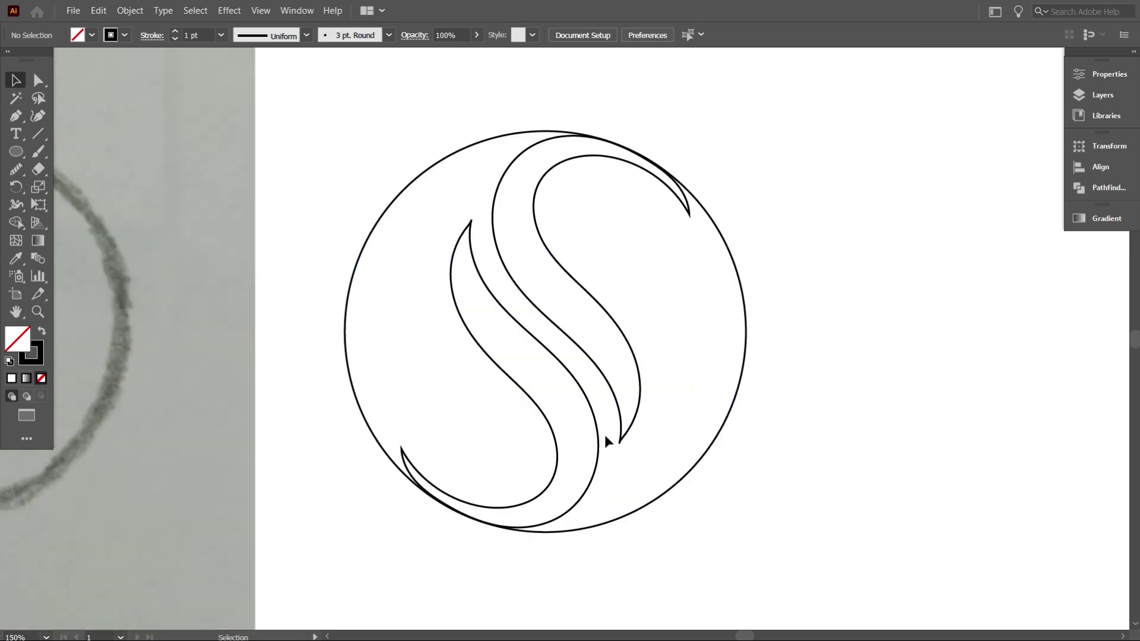
left_click(742, 365)
key("ctrl+c")
key("ctrl+f")
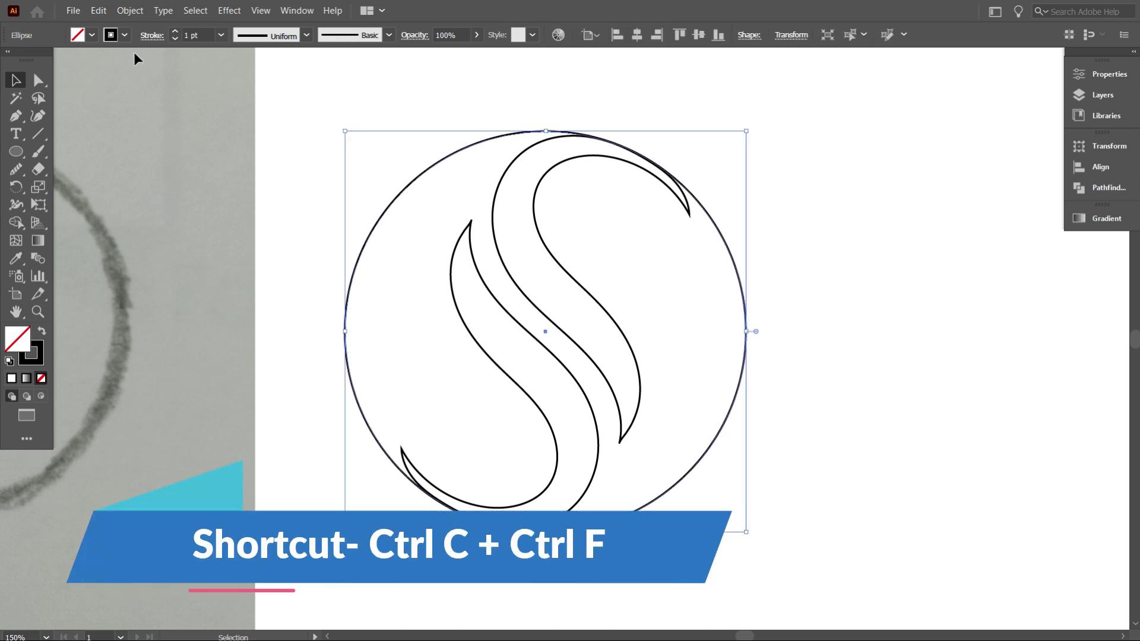
left_click(99, 11)
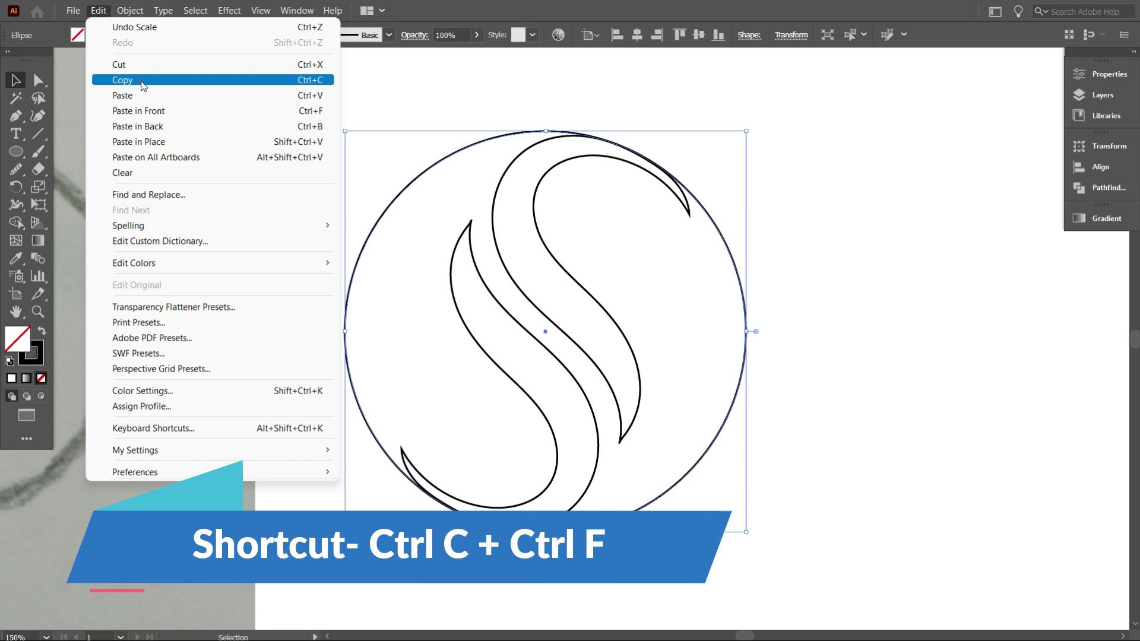
left_click(125, 79)
left_click(98, 11)
left_click(161, 142)
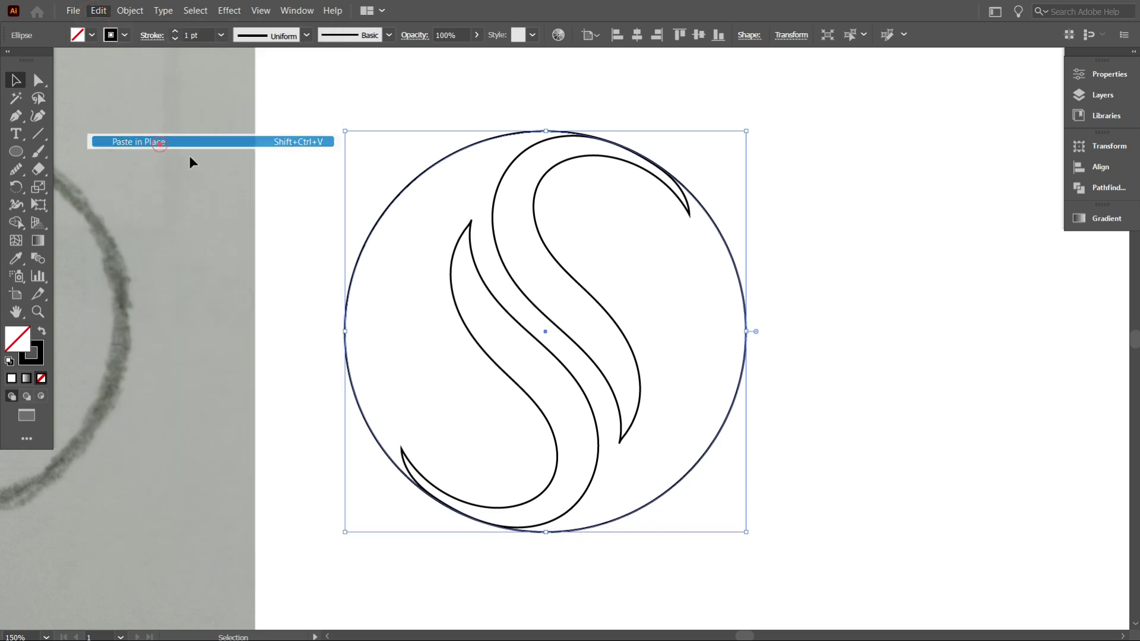
Step: Scale the pasted circle down proportionally about its centre to about 208 px across, forming an inner ring edge, and deselect it
left_click_drag(747, 332, 729, 325)
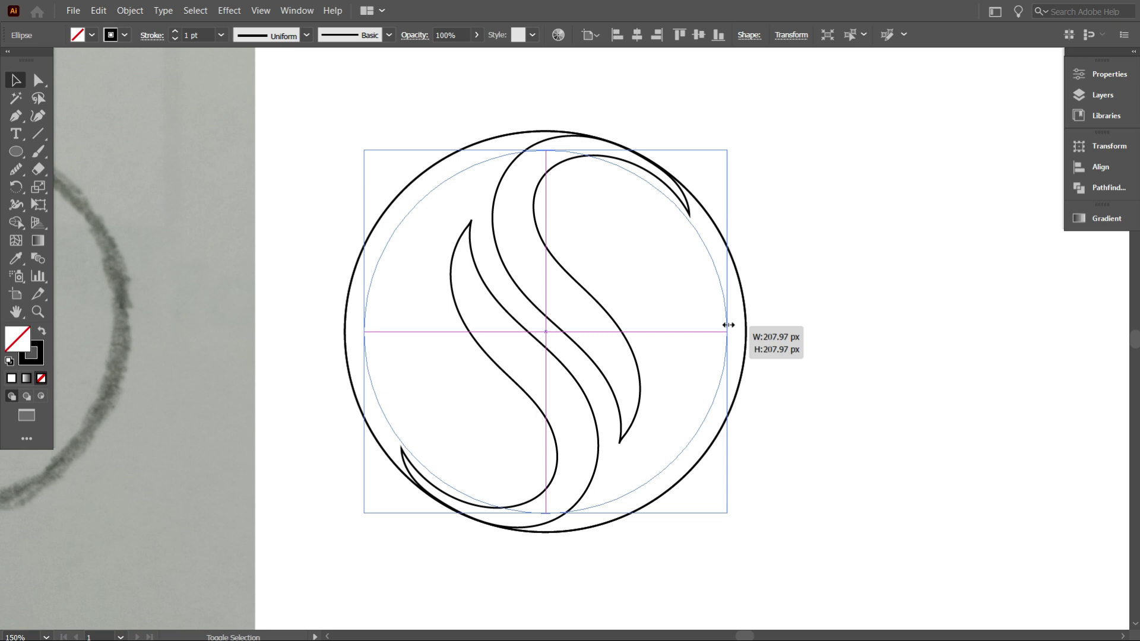
left_click_drag(728, 325, 728, 325)
left_click(858, 344)
Step: Select the S group and both circles and align their centres horizontally
scroll(771, 368, "down", 1)
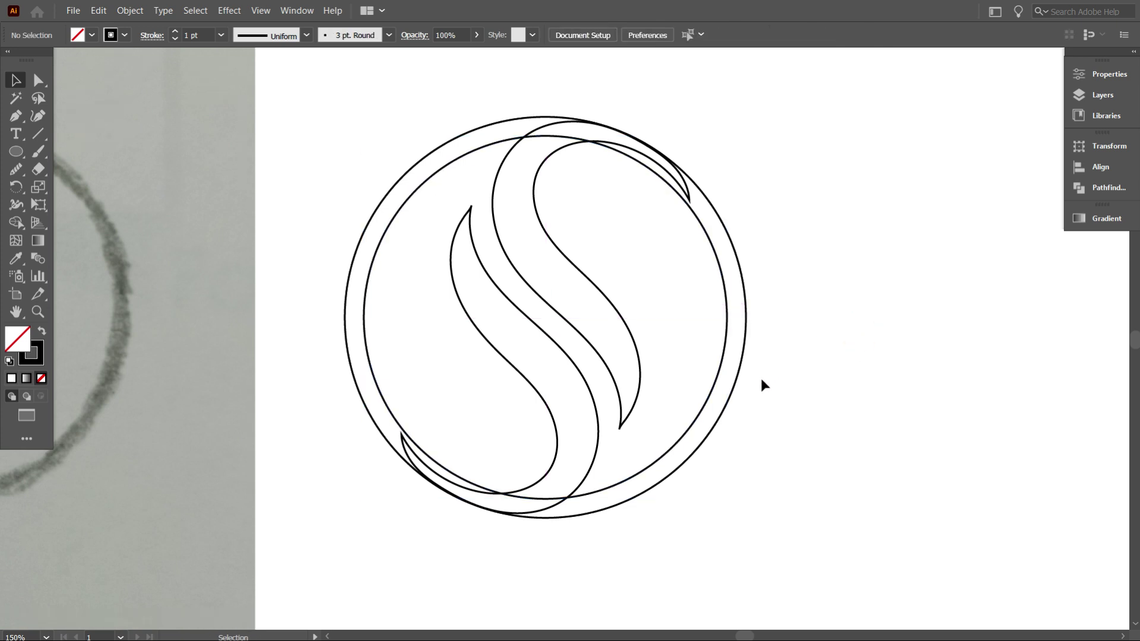
scroll(615, 371, "down", 1)
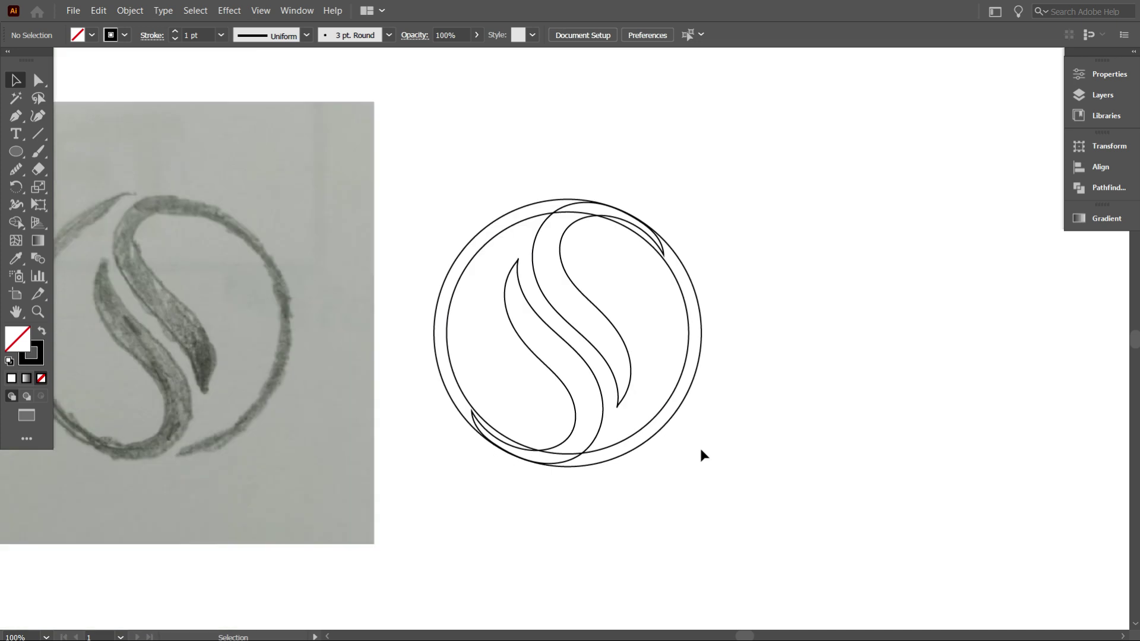
scroll(640, 432, "up", 1)
left_click_drag(747, 490, 480, 172)
left_click(637, 36)
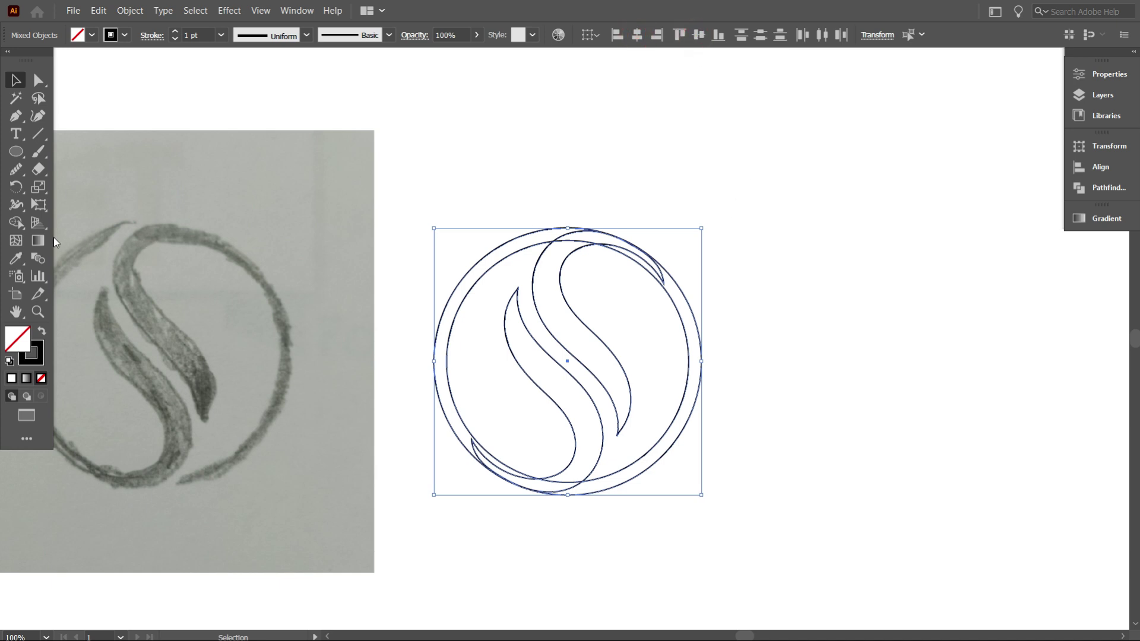
Step: Try to merge the lower S stroke and its overlapping ring regions into one black shape with Shape Builder
left_click(16, 223)
left_click(41, 331)
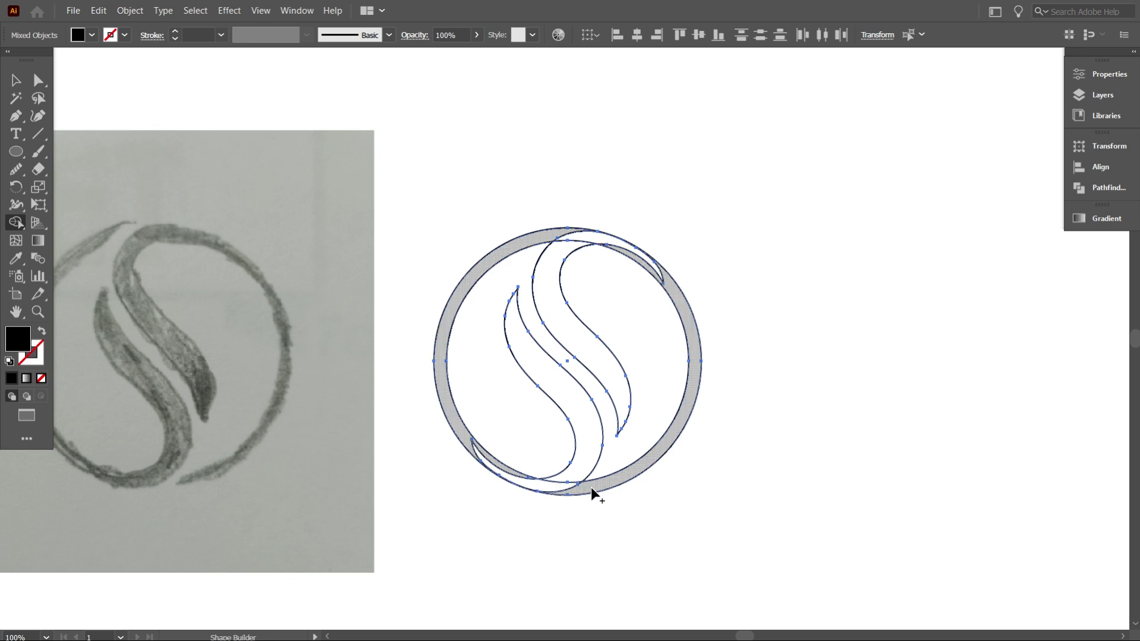
scroll(497, 474, "up", 3)
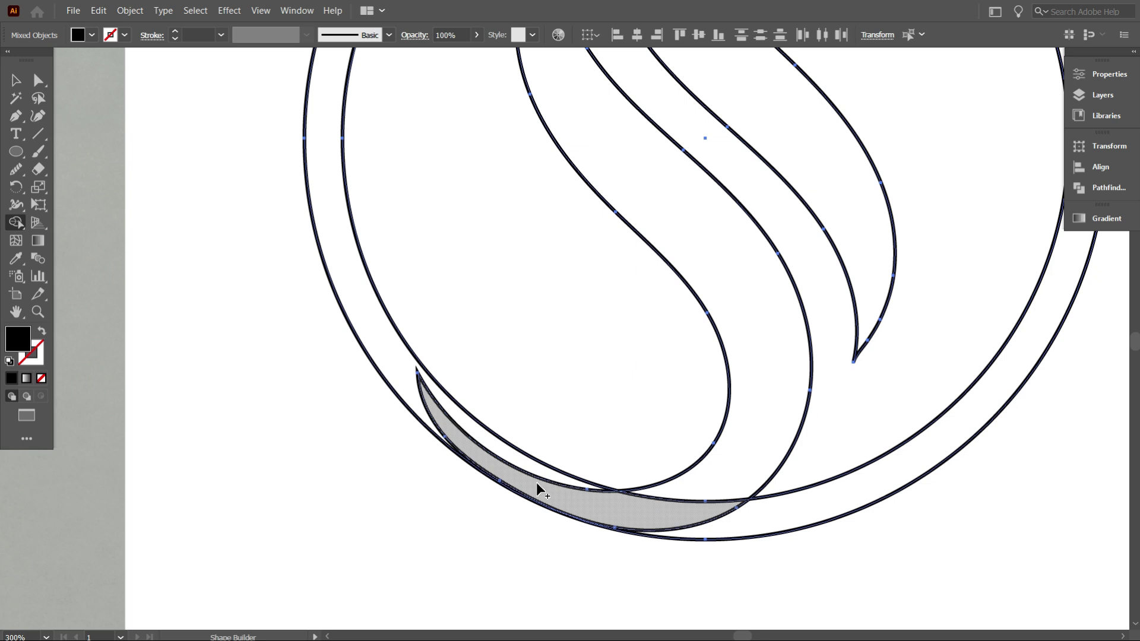
scroll(536, 482, "up", 1)
scroll(536, 482, "down", 2)
left_click(577, 346)
scroll(593, 386, "down", 2)
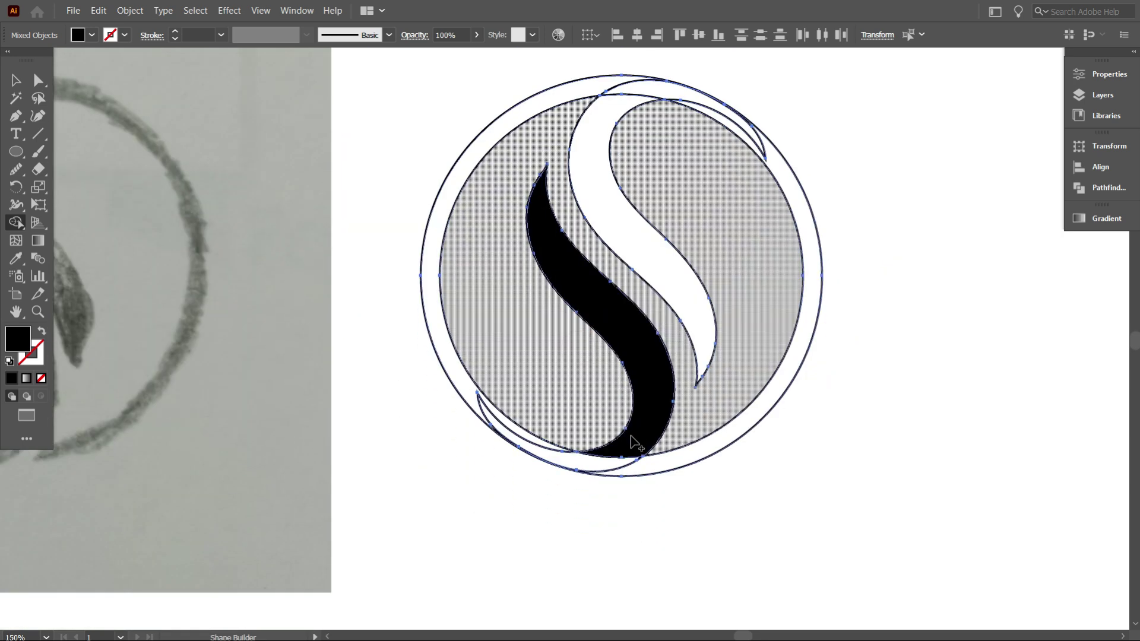
left_click_drag(624, 453, 519, 465)
scroll(519, 466, "up", 3)
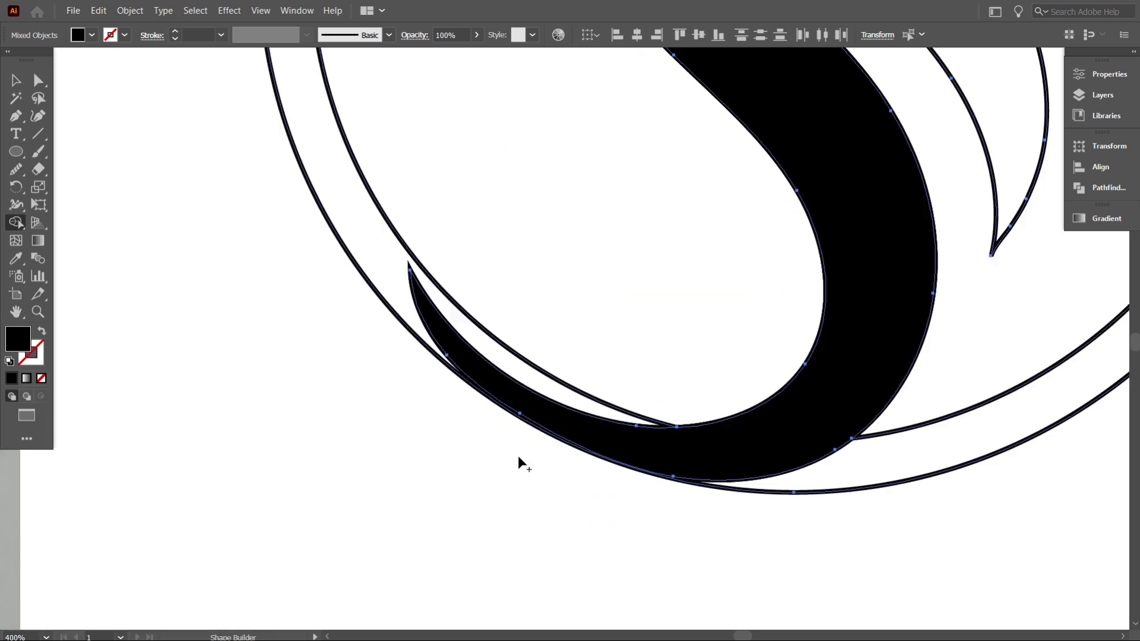
mouse_move(478, 411)
left_mouse_down()
mouse_move(399, 330)
mouse_move(440, 368)
left_mouse_up()
scroll(615, 506, "down", 2)
scroll(617, 511, "down", 2)
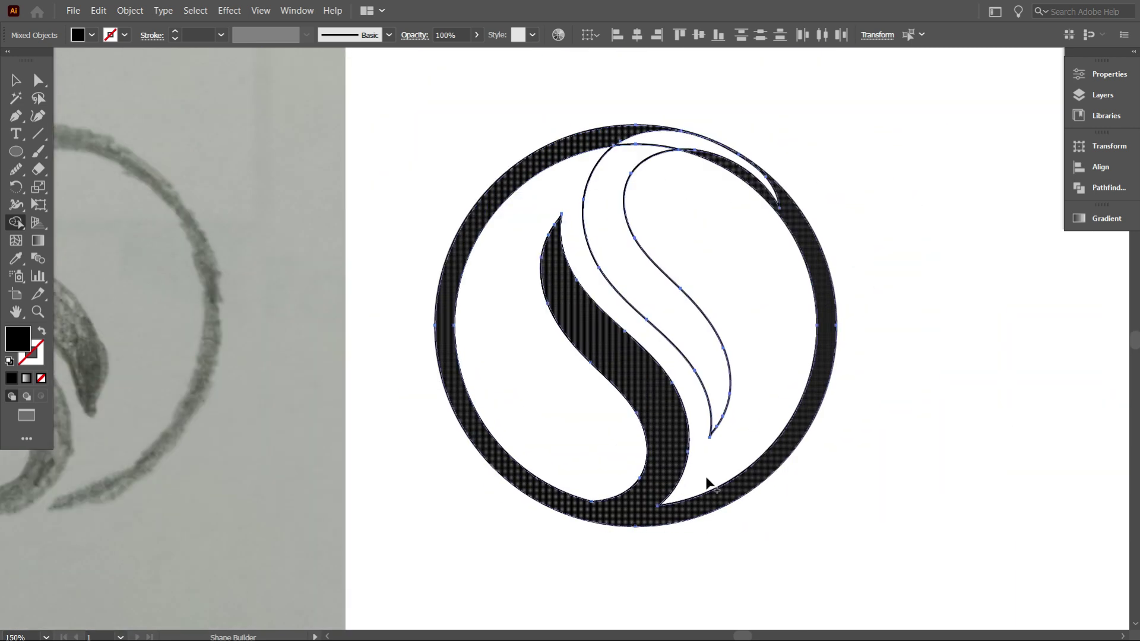
scroll(694, 398, "up", 1)
Step: Undo the Shape Builder merges on the lower S stroke and the ring
key("ctrl+z")
key("ctrl+z")
key("ctrl+z")
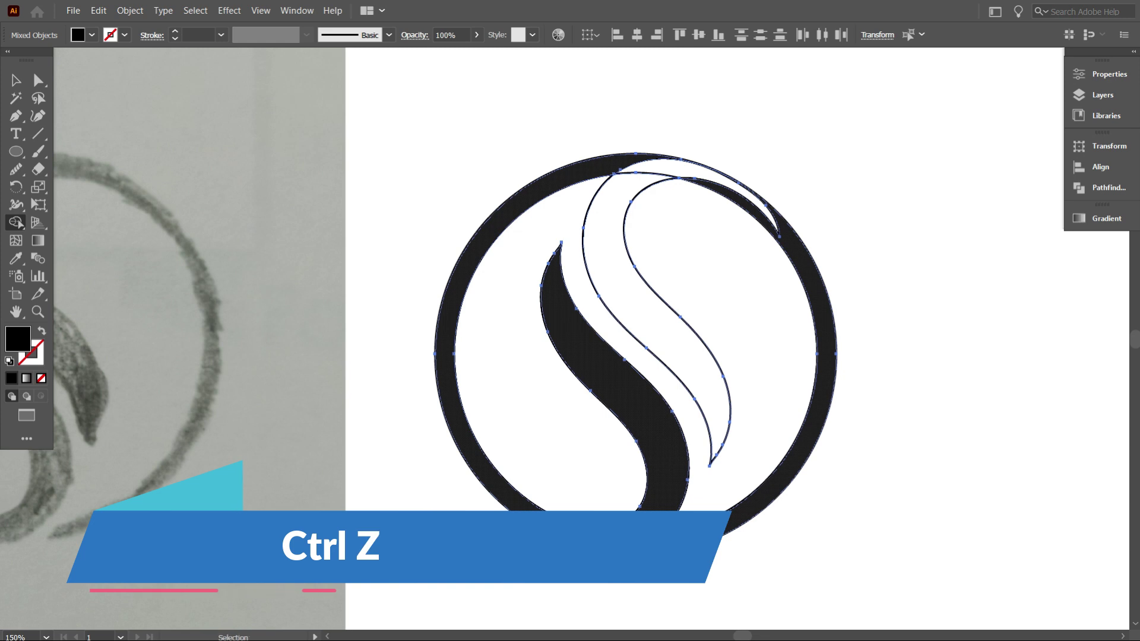
key("ctrl+z")
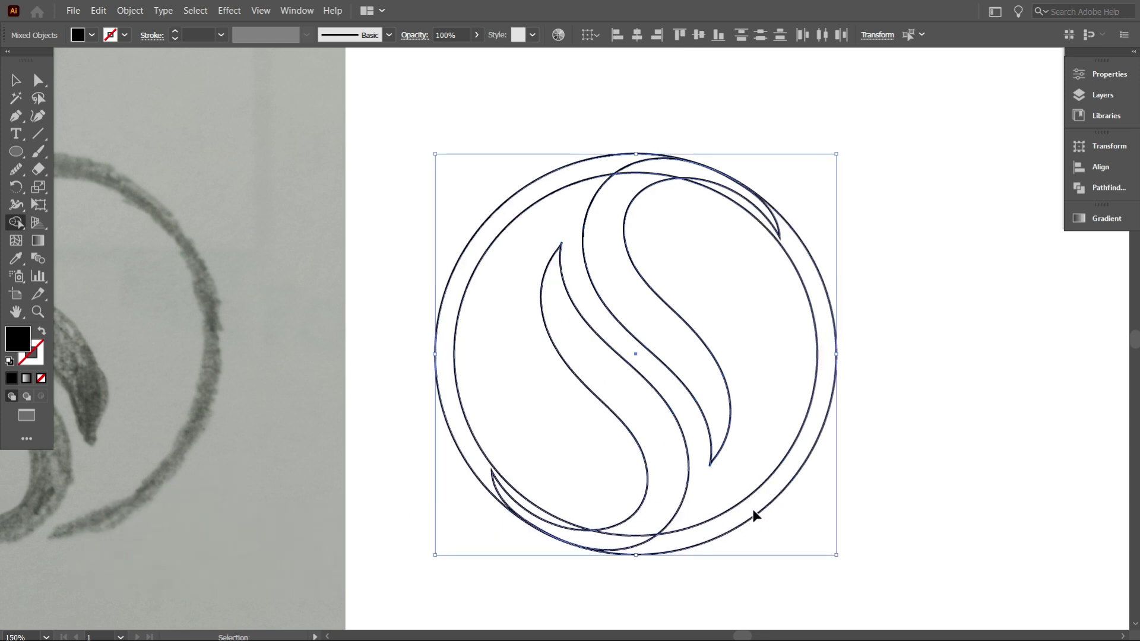
Step: Restore no fill with a black stroke, and scale both circles down slightly about their centre to meet the S's outer curves
left_click(16, 80)
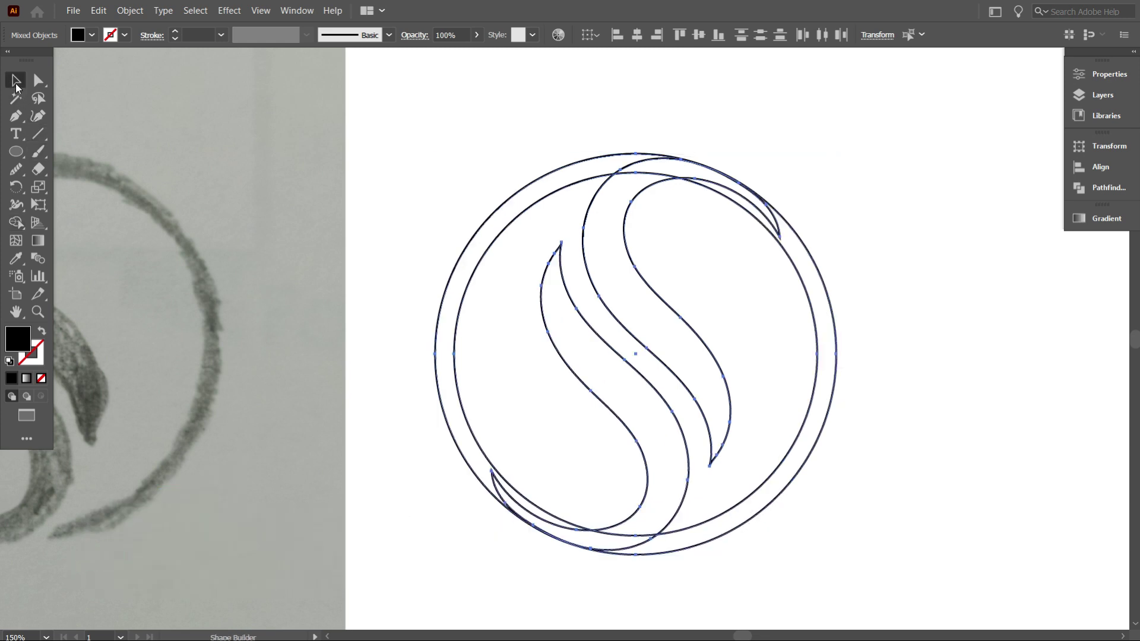
key("shift+x")
left_click(206, 123)
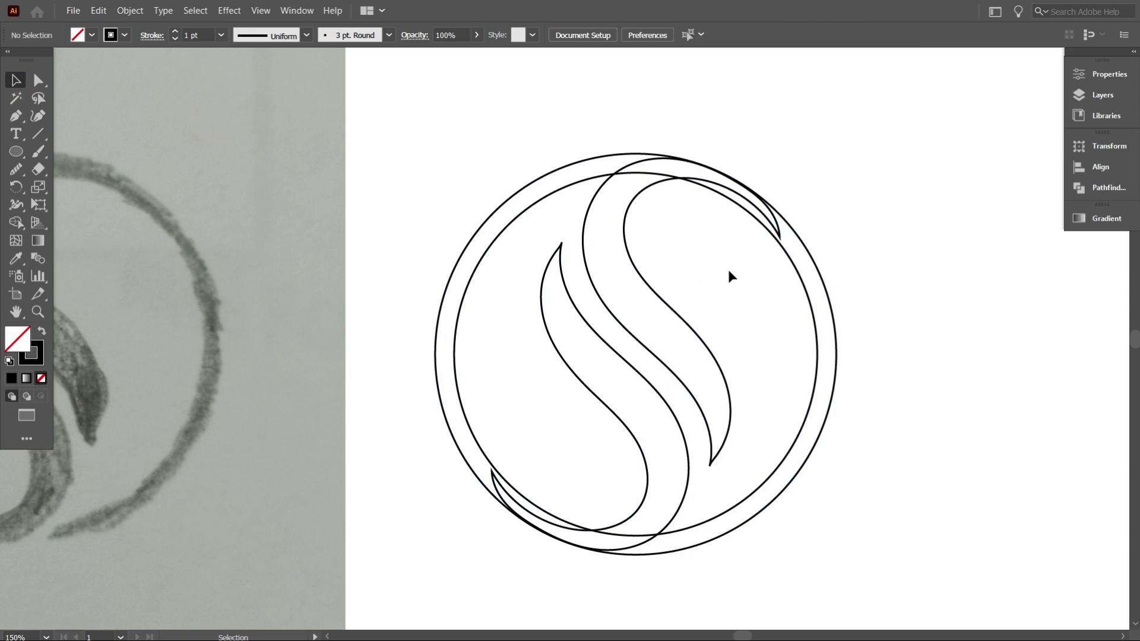
mouse_move(909, 372)
left_mouse_down()
mouse_move(801, 347)
mouse_move(837, 355)
left_mouse_up()
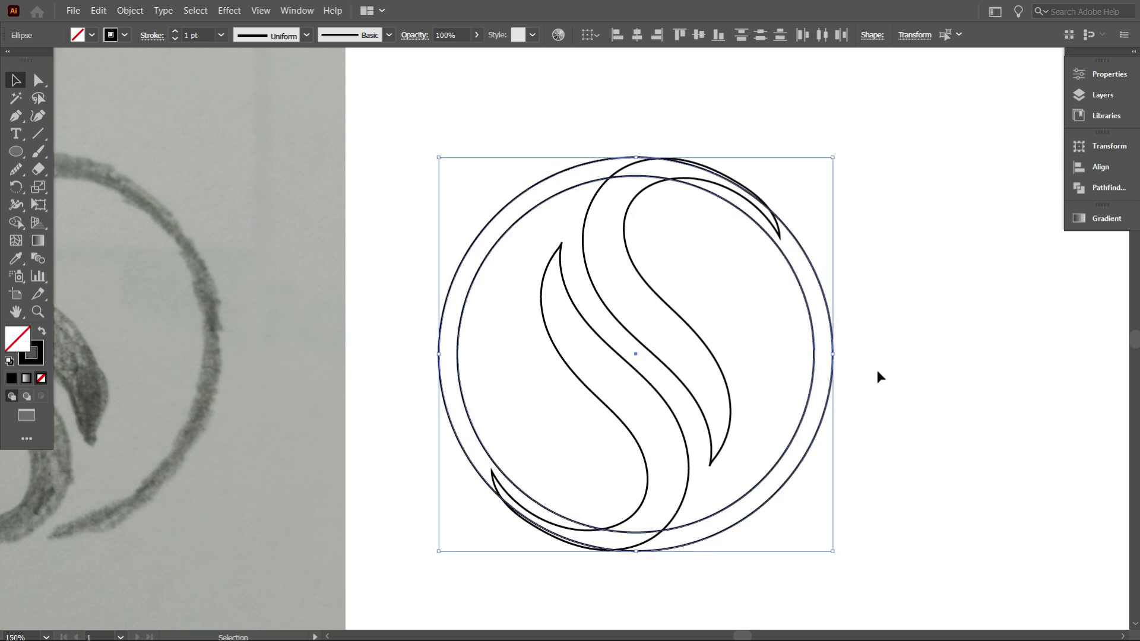
left_click(876, 370)
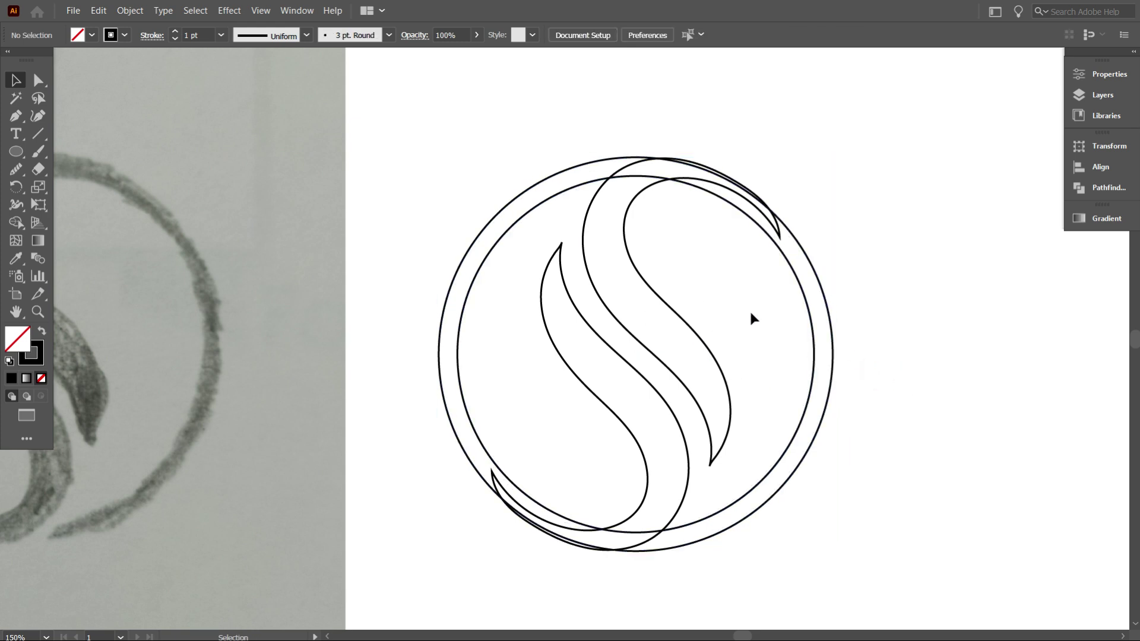
Step: Select all the artwork and merge the lower S stroke with the left ring arc into one black shape using Shape Builder
key("ctrl+minus")
left_click_drag(522, 187, 843, 510)
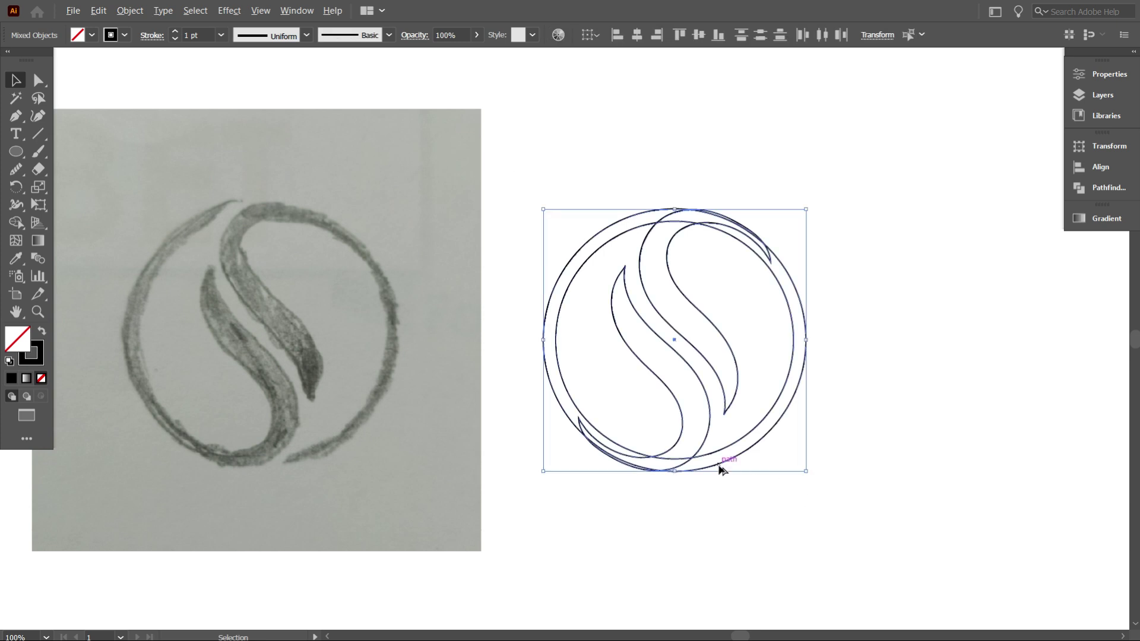
key("ctrl+plus")
left_click(15, 223)
left_click(41, 331)
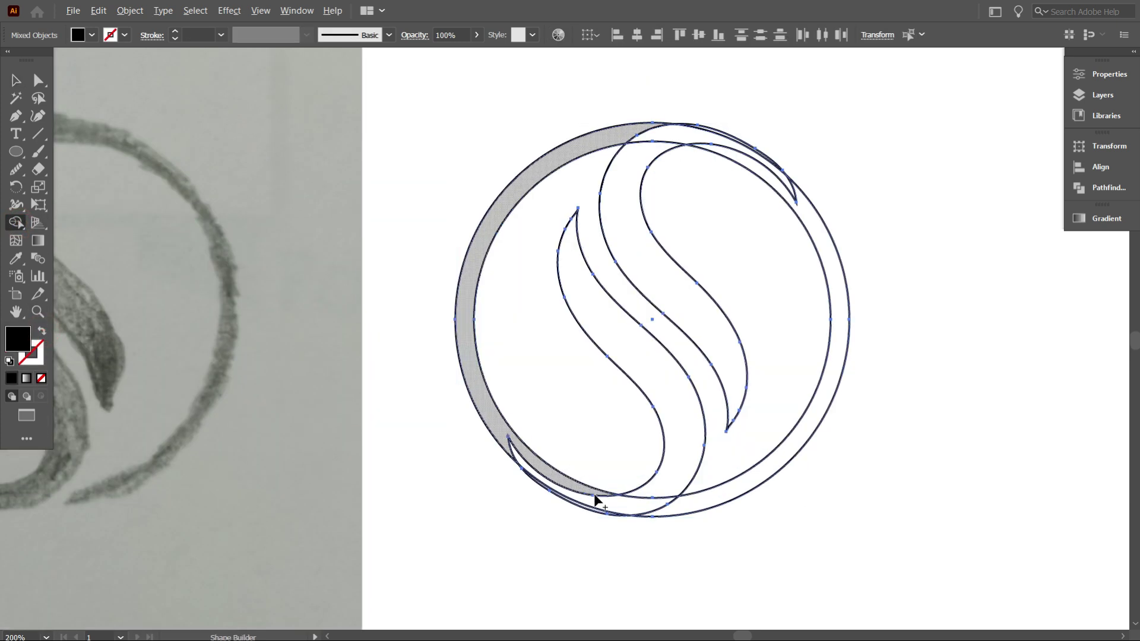
scroll(596, 498, "up", 1)
mouse_move(684, 474)
left_mouse_down()
mouse_move(639, 511)
mouse_move(588, 494)
left_mouse_up()
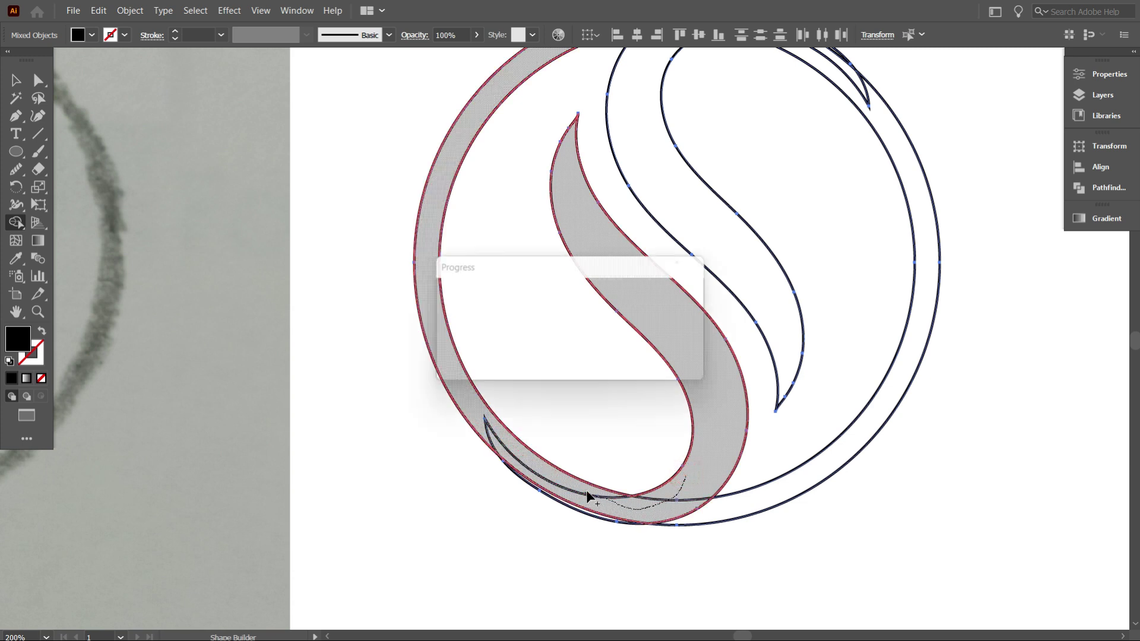
Step: Merge the upper S stroke with the right ring arc into one black shape using Shape Builder
scroll(581, 499, "up", 2)
scroll(581, 499, "down", 1)
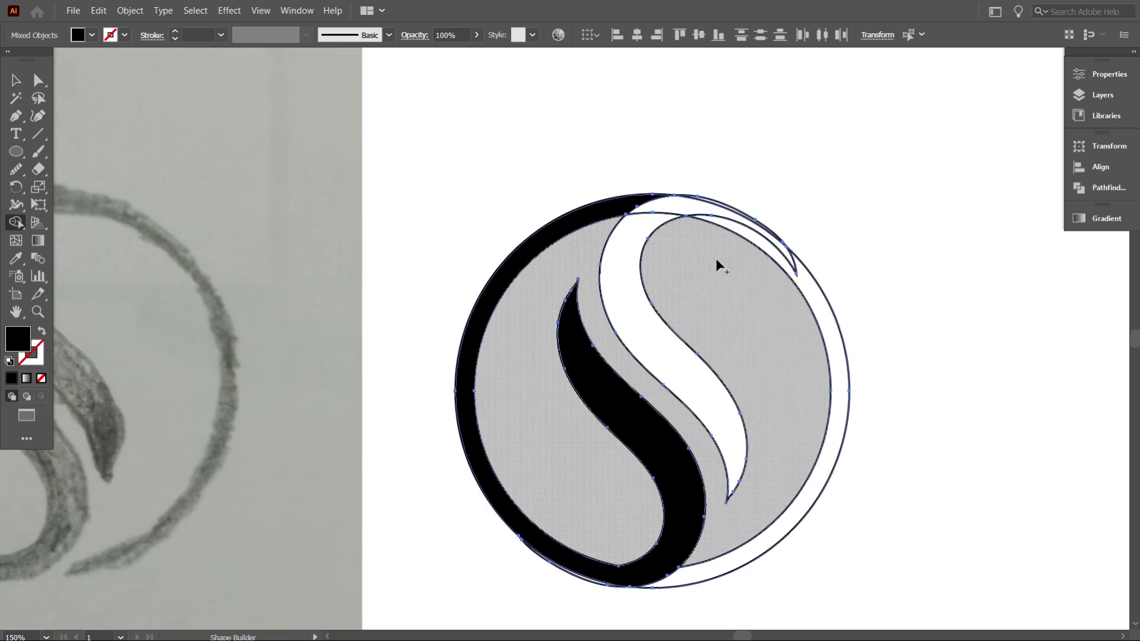
mouse_move(667, 216)
left_mouse_down()
mouse_move(636, 241)
mouse_move(658, 219)
mouse_move(745, 237)
left_mouse_up()
Step: Remove the thin slivers outside the ring at its lower left and upper right with Shape Builder
scroll(772, 416, "down", 3)
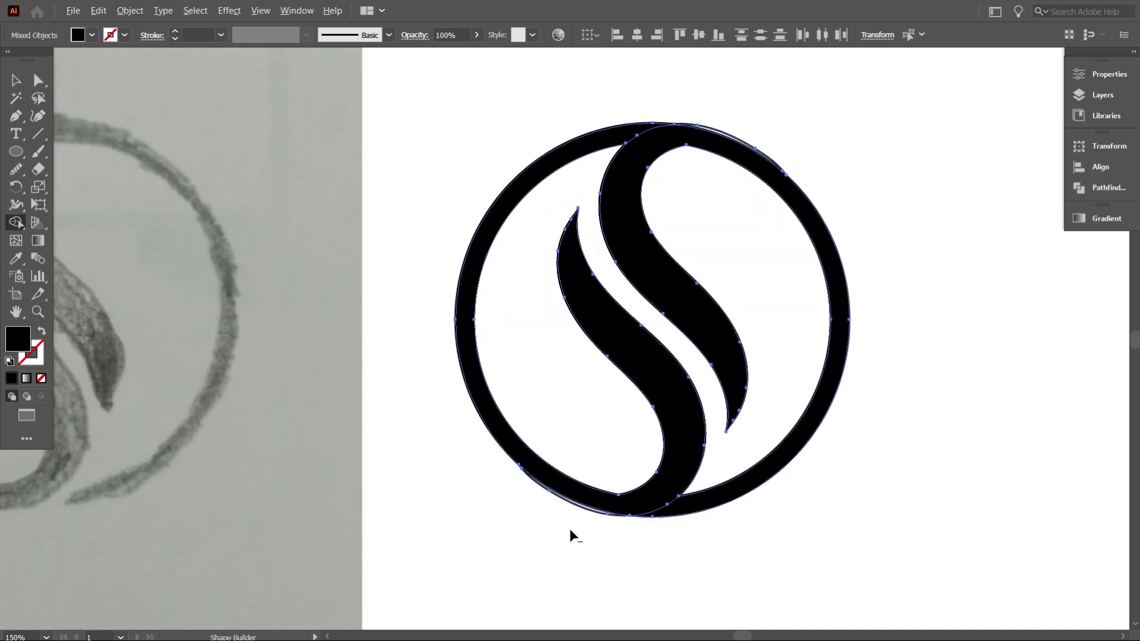
scroll(568, 529, "up", 4)
left_click_drag(610, 511, 593, 469)
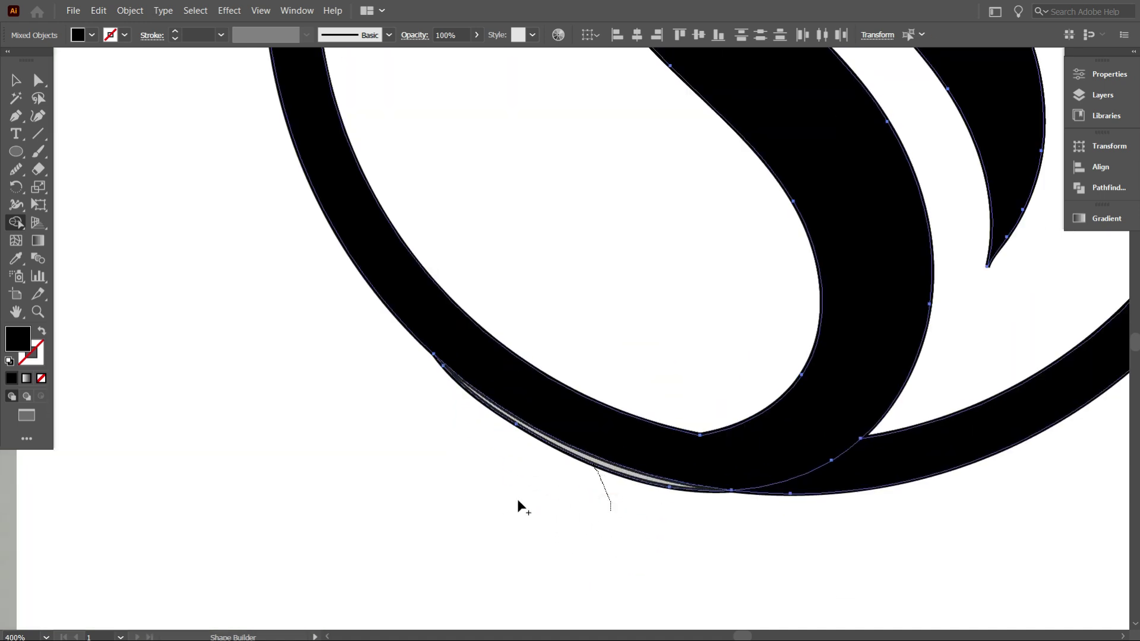
scroll(497, 497, "down", 5)
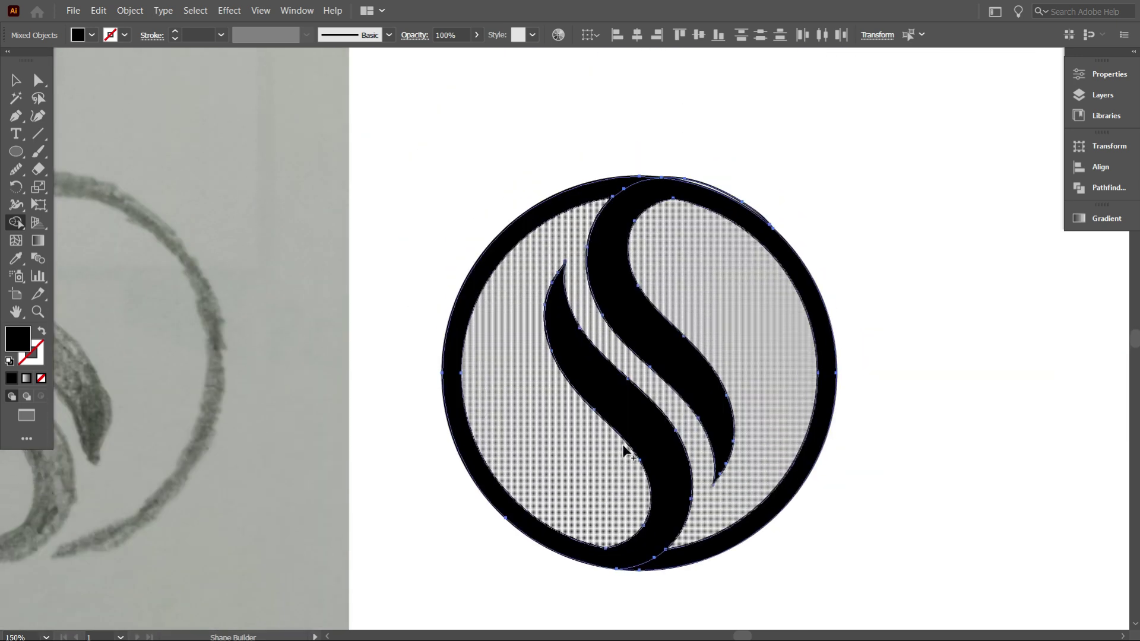
scroll(674, 183, "up", 4)
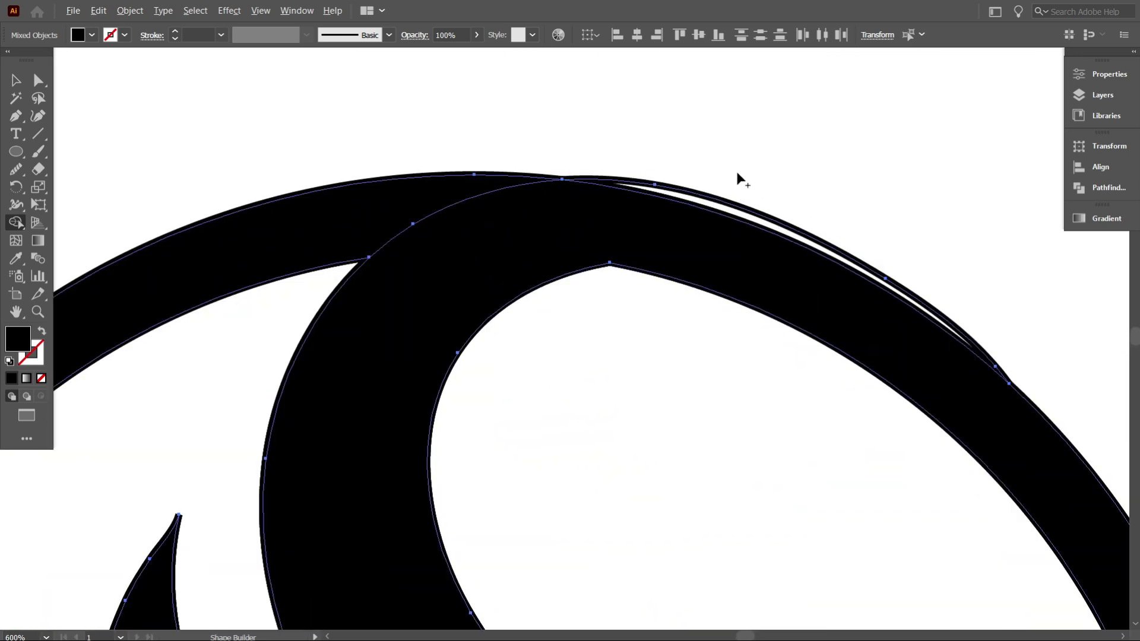
left_click_drag(714, 189, 701, 191)
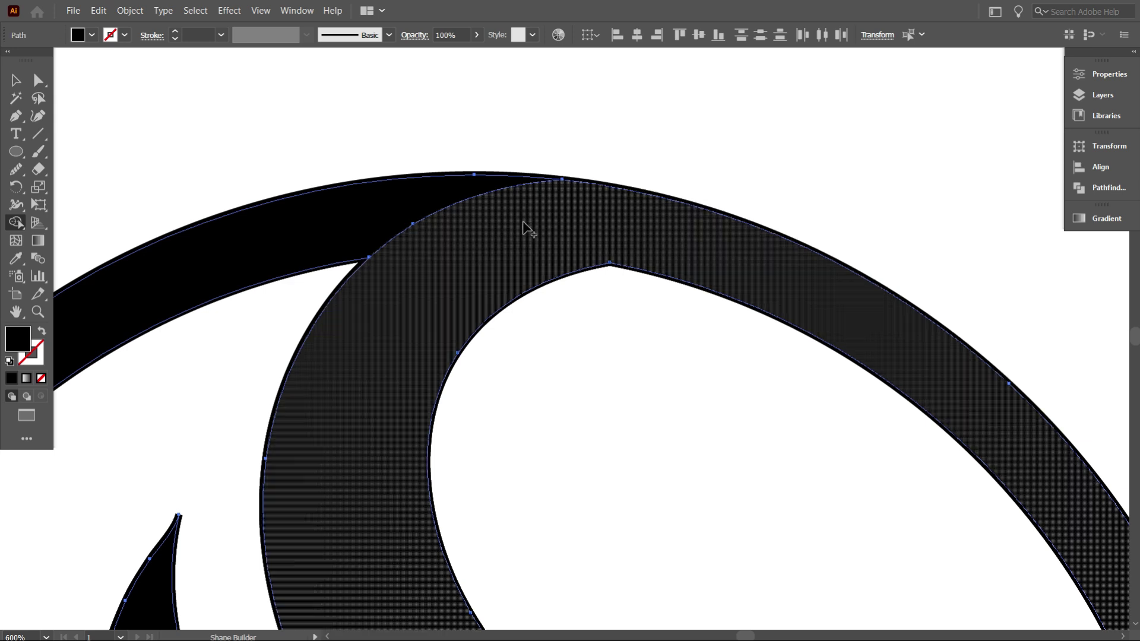
Step: Select the whole logo, set its stroke to none, and deselect it
scroll(732, 312, "down", 2)
scroll(737, 329, "down", 1)
scroll(760, 341, "down", 2)
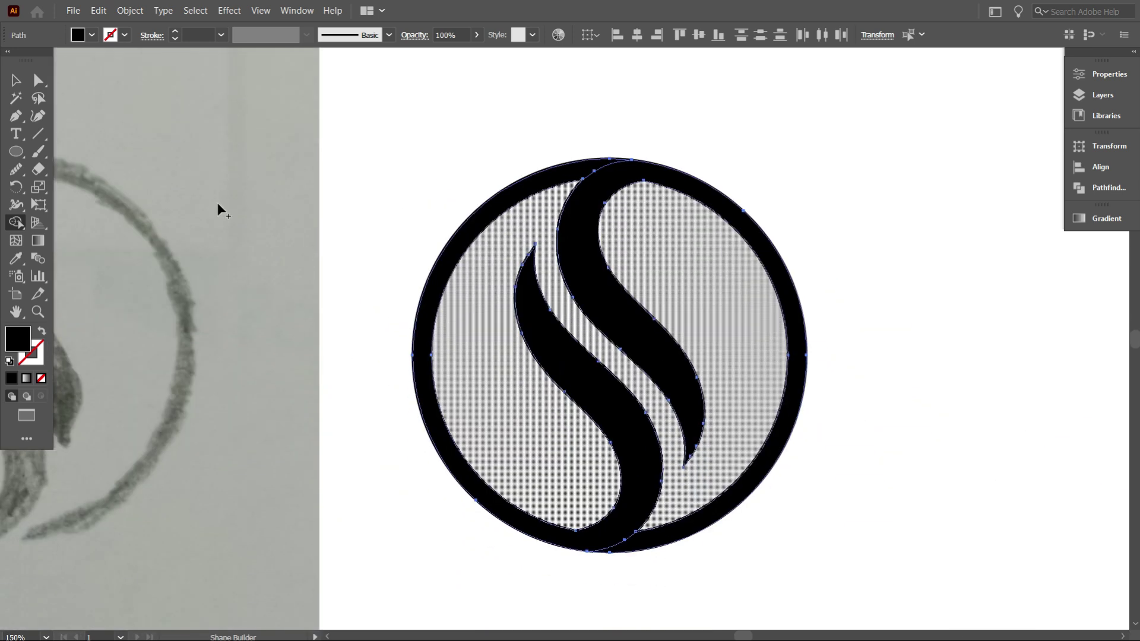
left_click(15, 80)
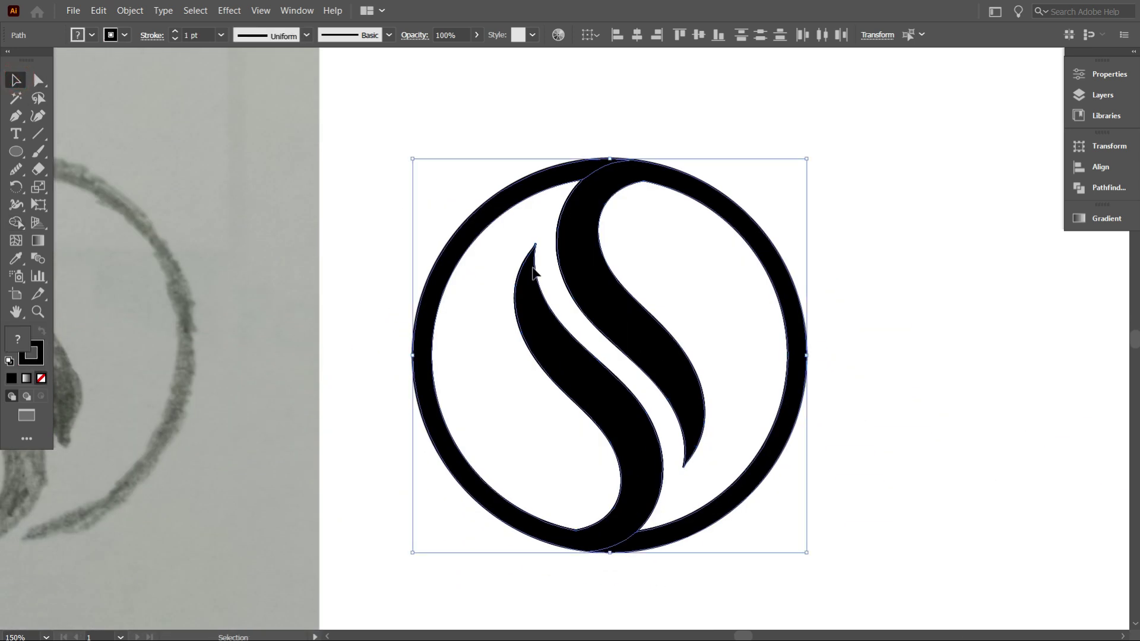
left_click_drag(942, 477, 279, 111)
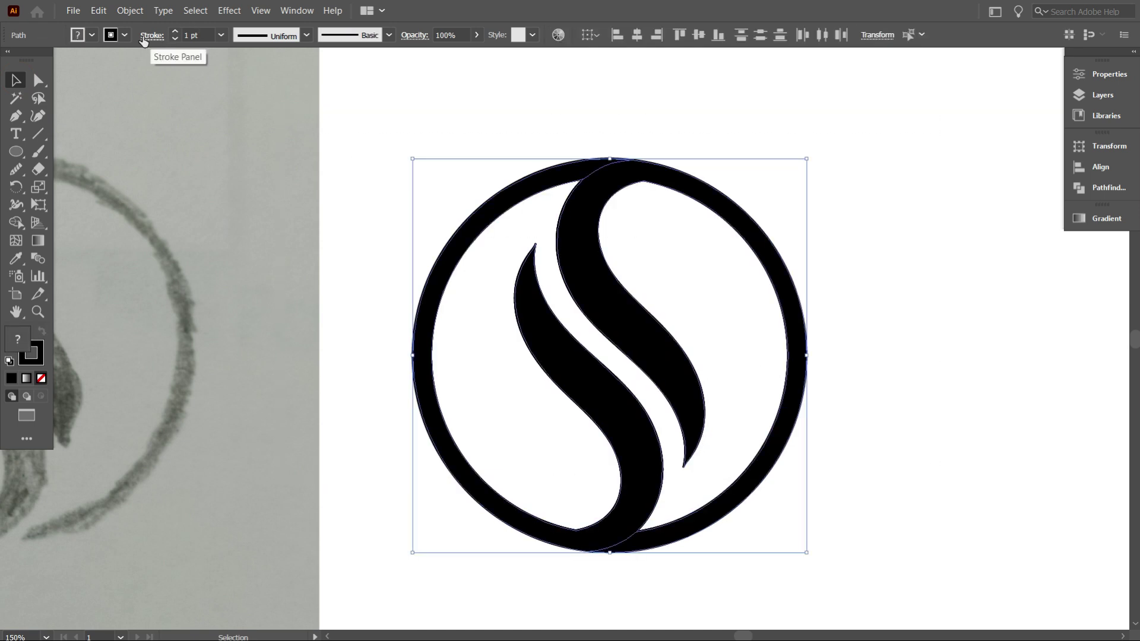
left_click(124, 35)
left_click(12, 61)
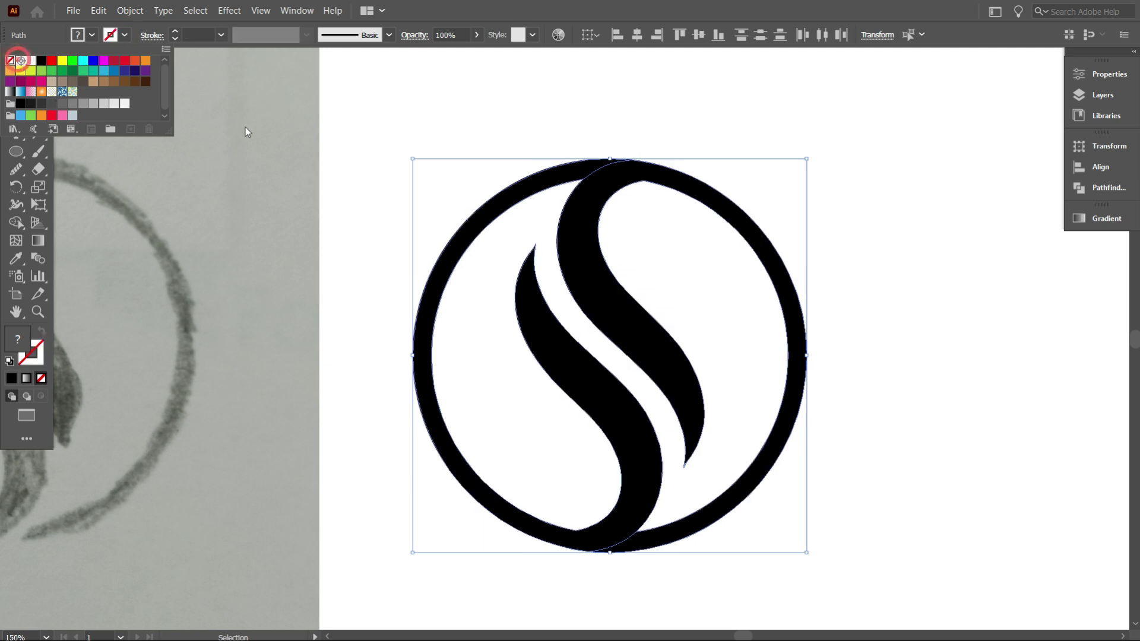
left_click(336, 222)
left_click(340, 218)
Step: Round the sharp inner corners where the S strokes meet the ring using Direct Selection, and deselect the logo
scroll(577, 302, "down", 2)
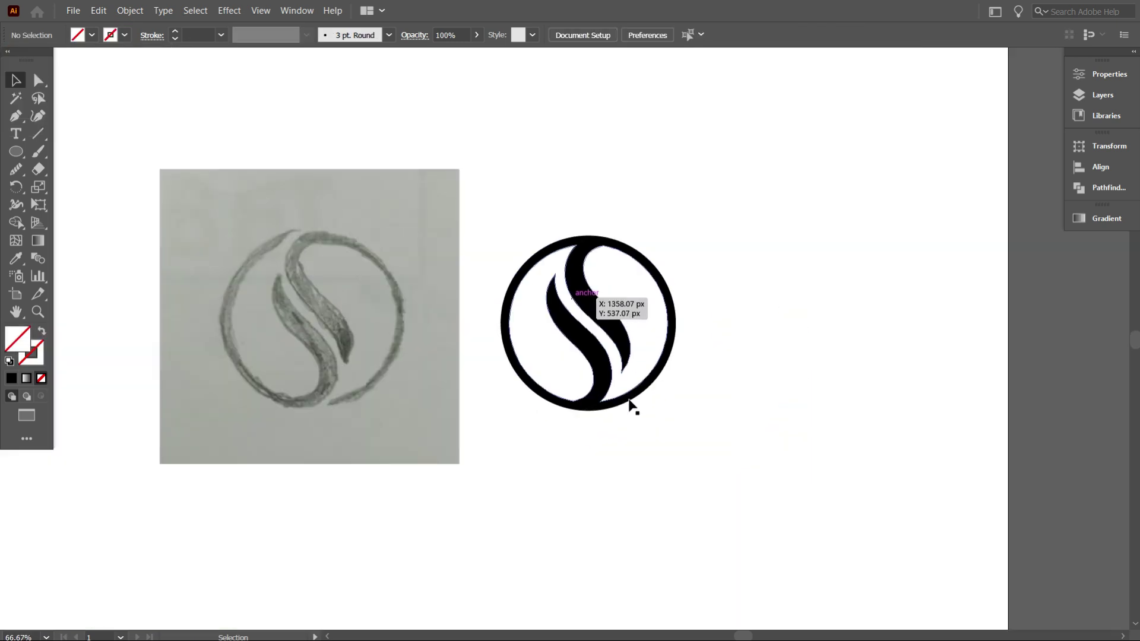
scroll(654, 423, "up", 1)
scroll(622, 432, "up", 1)
left_click_drag(496, 141, 689, 347)
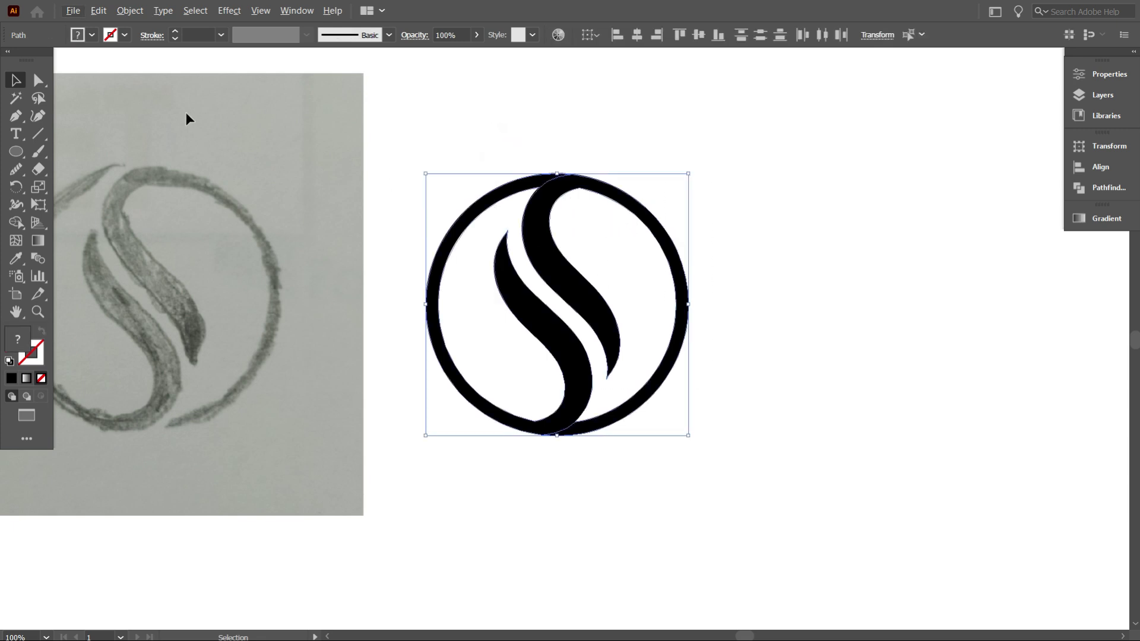
left_click(40, 82)
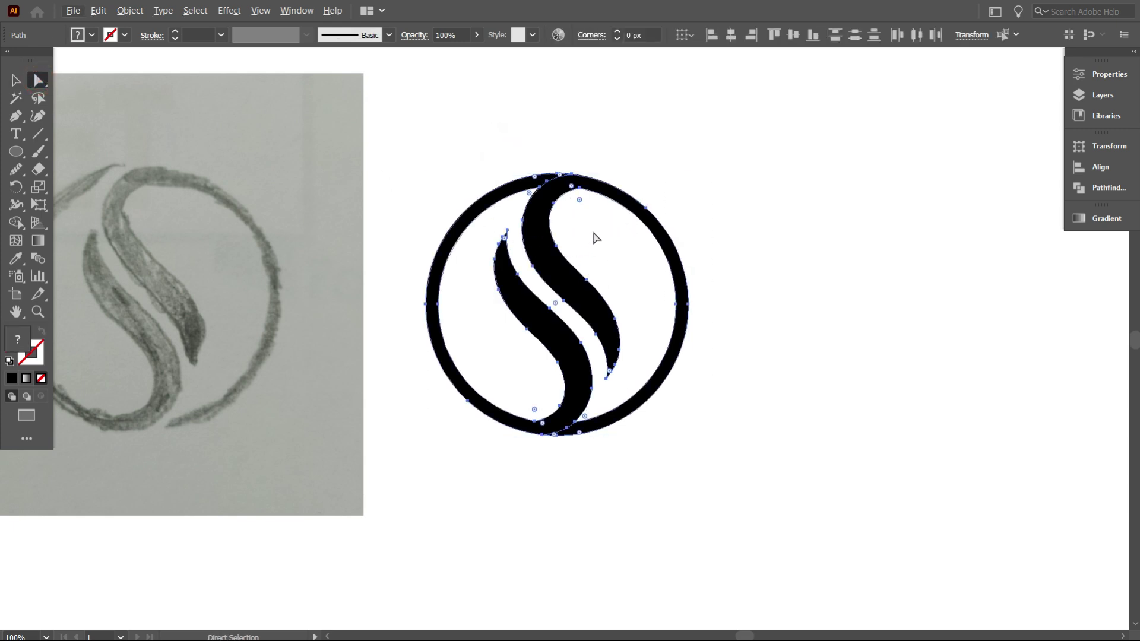
scroll(580, 219, "up", 2)
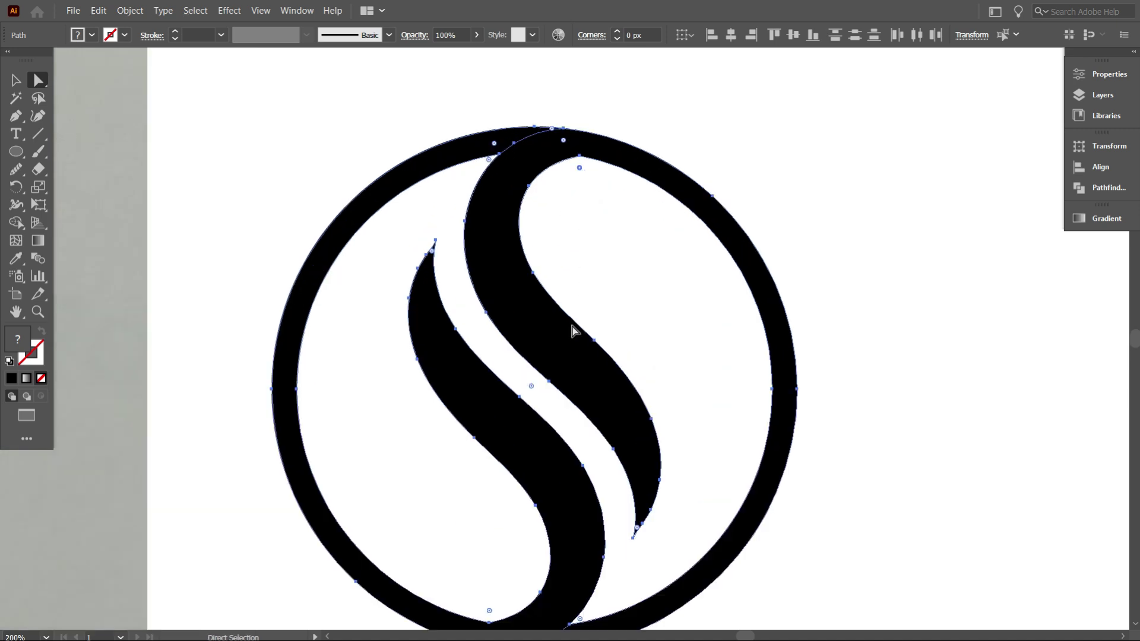
left_click_drag(488, 604, 433, 116)
left_click(669, 272)
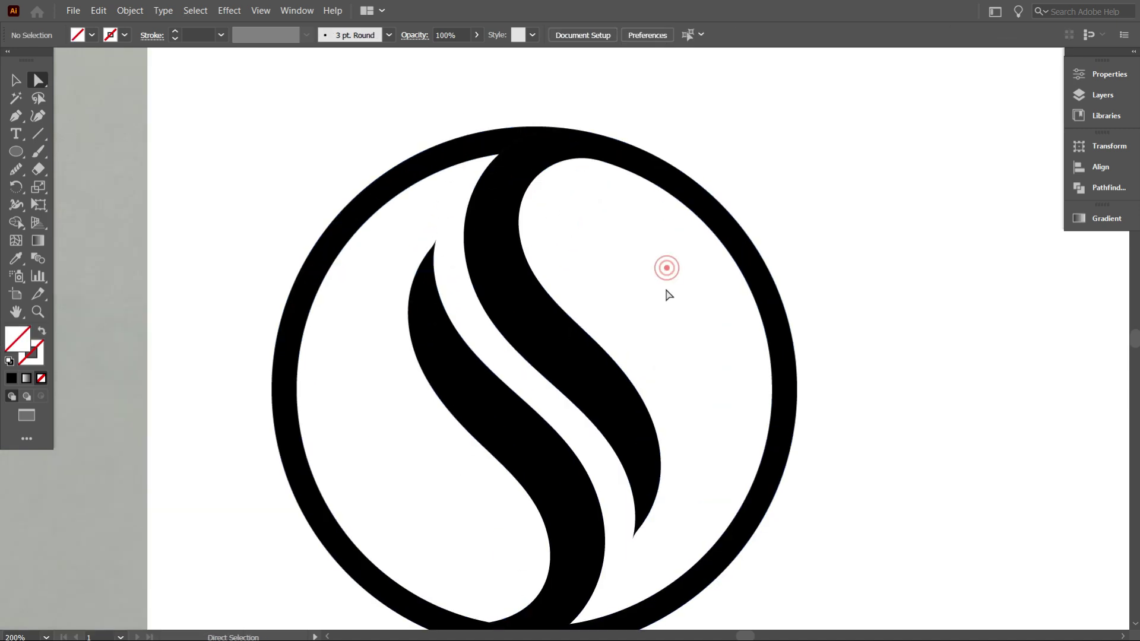
left_click(17, 80)
left_click_drag(273, 130, 841, 512)
scroll(586, 324, "down", 1)
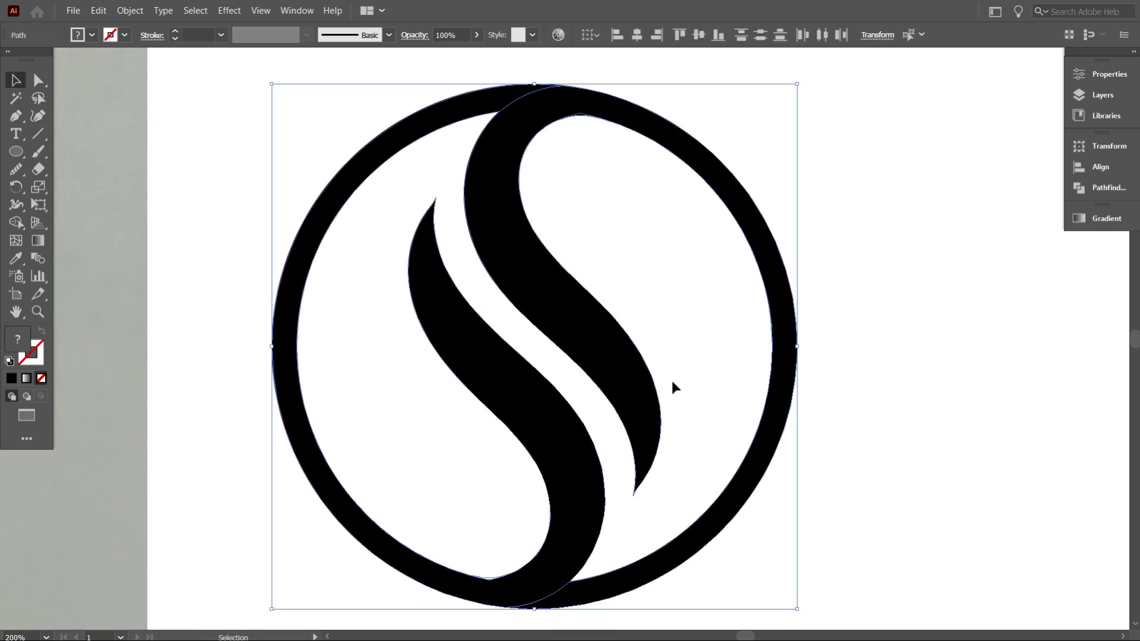
scroll(671, 379, "down", 1)
left_click(815, 451)
scroll(503, 359, "down", 1)
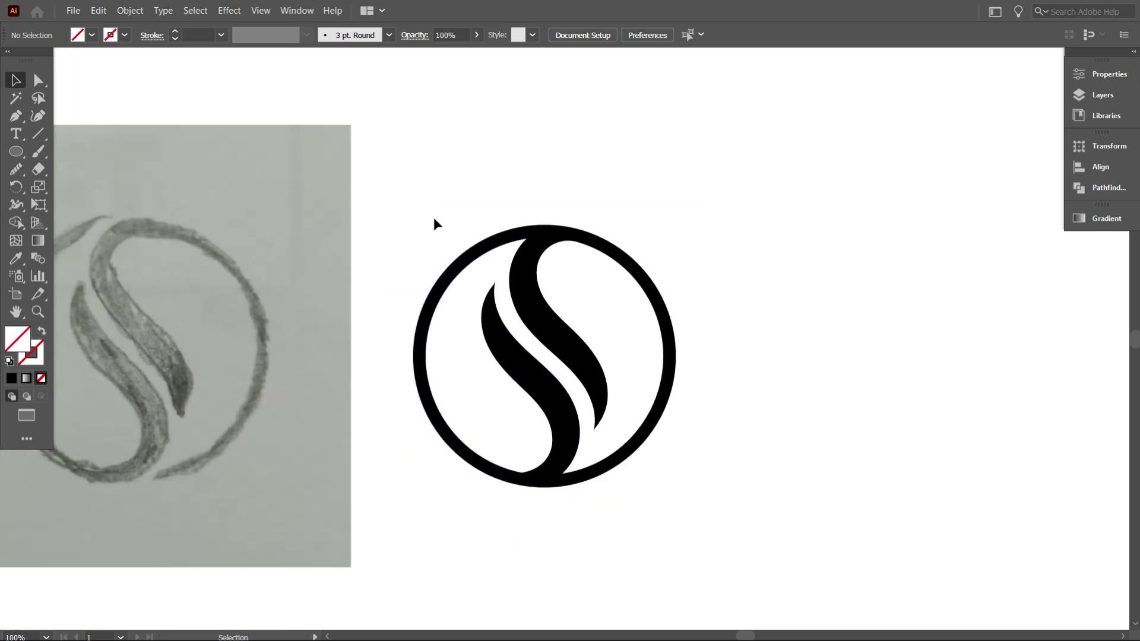
Step: Select the logo, set the fill to black, and merge the small sliver at the upper inner corner into the upper stroke with Shape Builder
left_click_drag(434, 219, 671, 509)
left_click(17, 222)
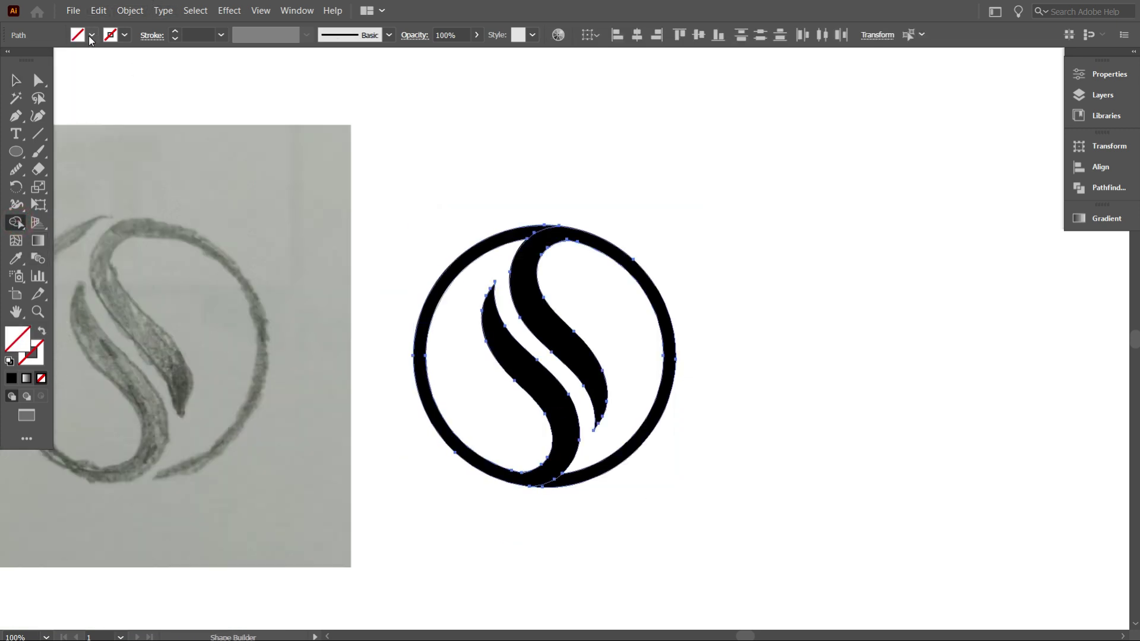
left_click(92, 36)
left_click(42, 61)
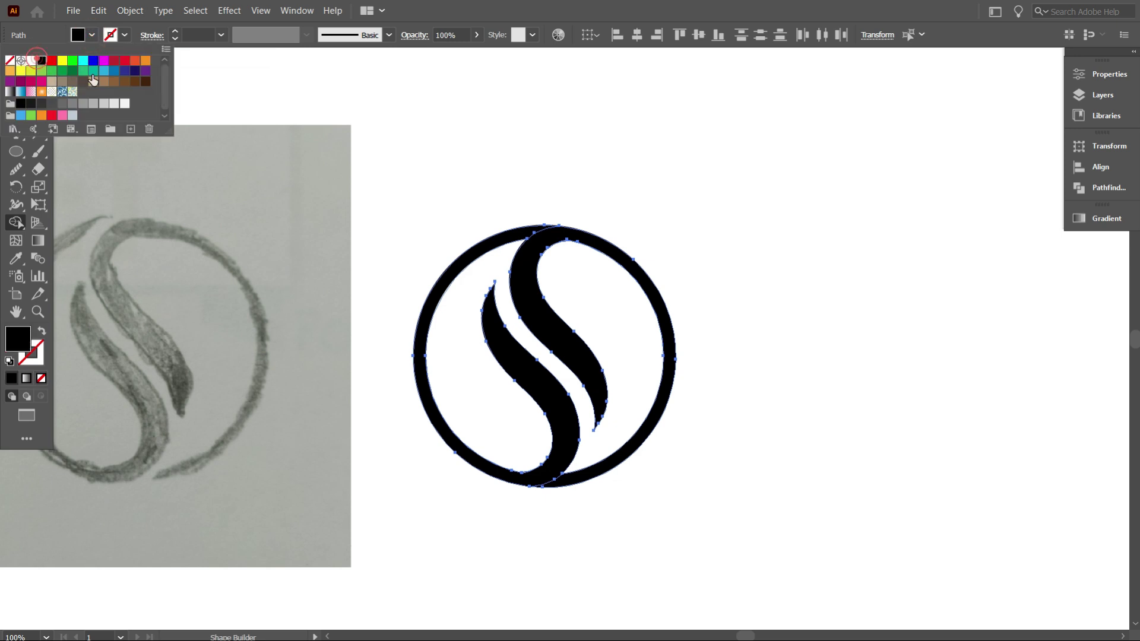
left_click(363, 155)
scroll(563, 223, "up", 3)
scroll(526, 272, "up", 4)
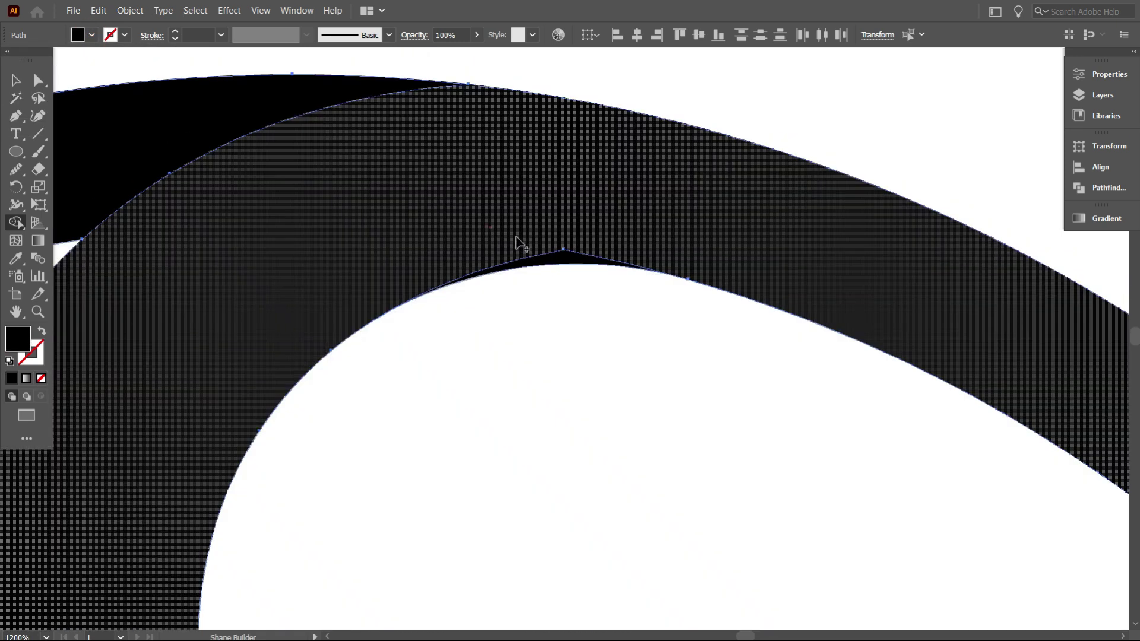
left_click(562, 255)
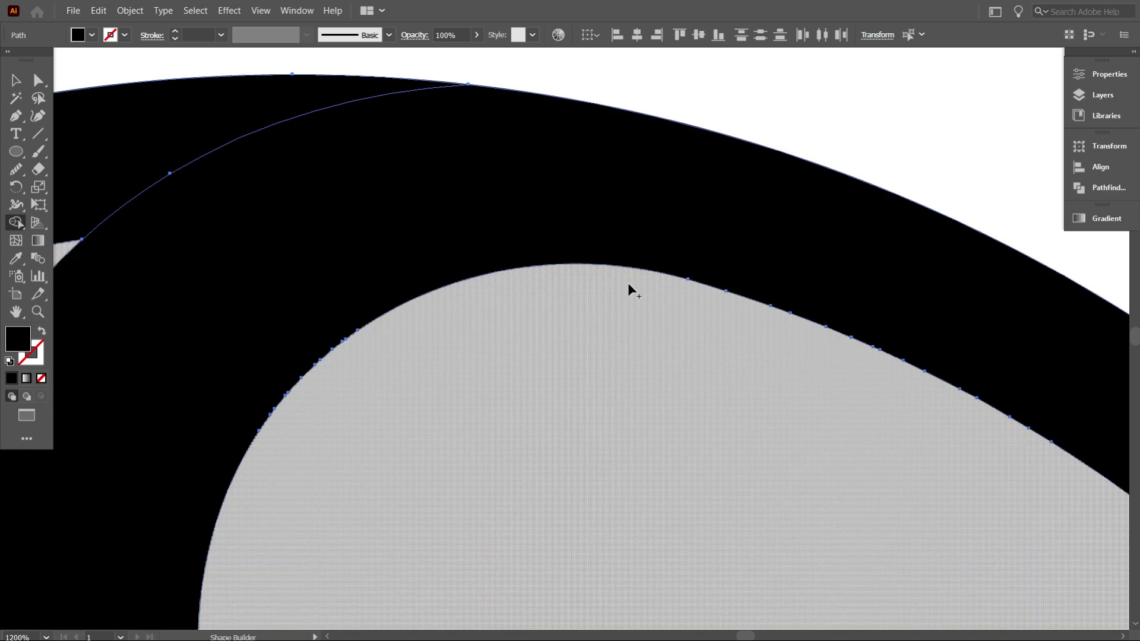
Step: Merge the small sliver at the lower inner corner into the lower S stroke with Shape Builder, and deselect the logo
scroll(617, 309, "down", 3)
scroll(546, 324, "down", 3)
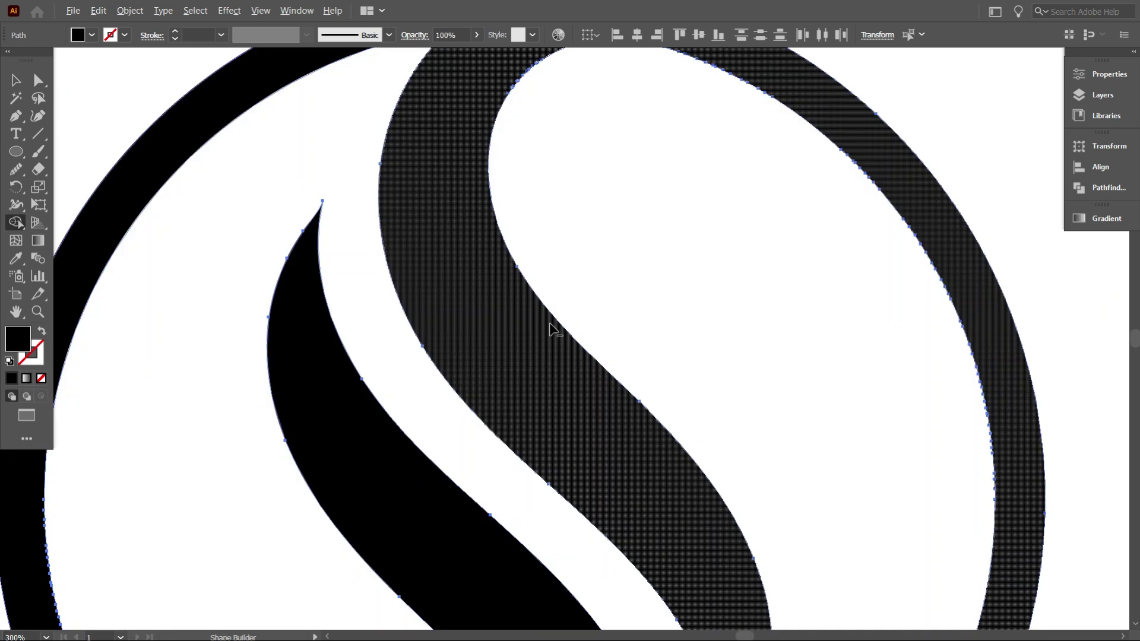
scroll(558, 338, "down", 1)
scroll(475, 546, "up", 3)
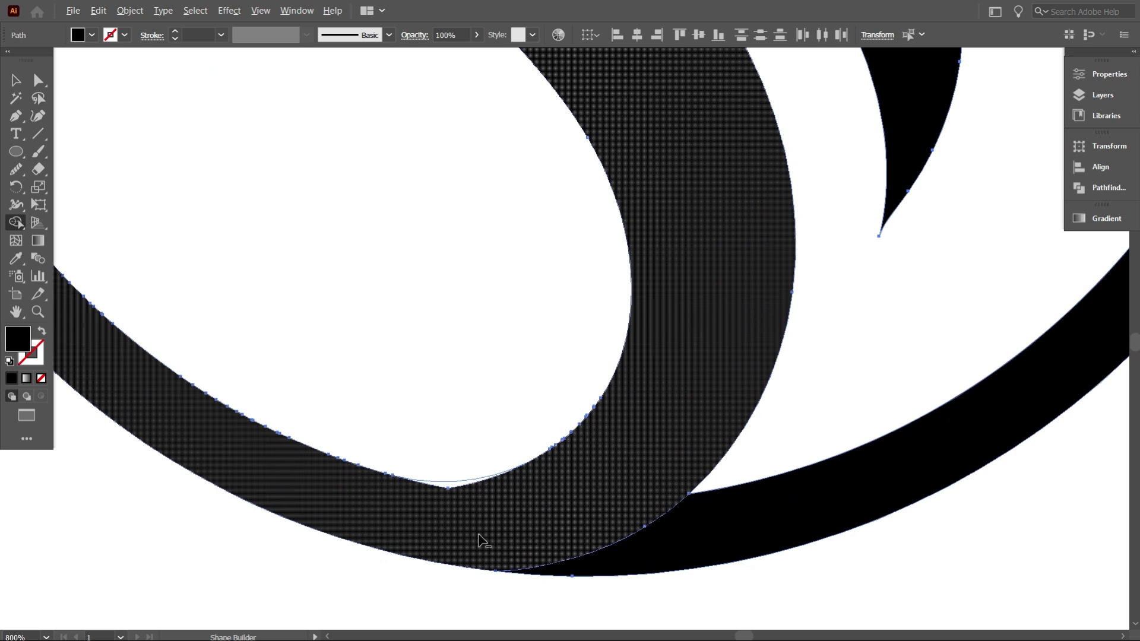
left_click(442, 482)
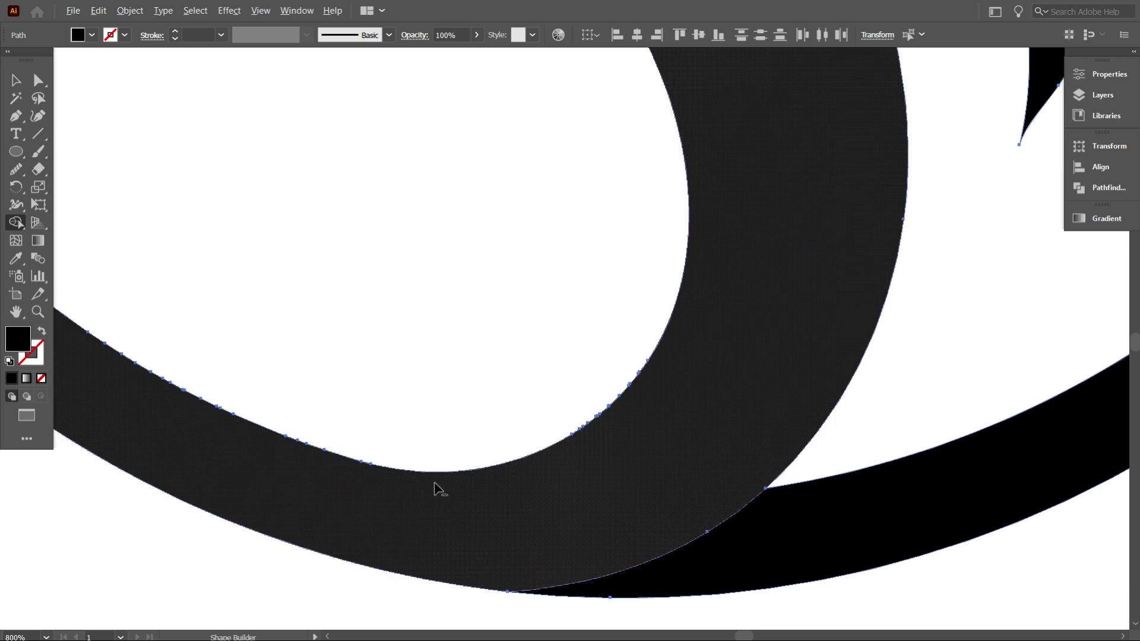
scroll(469, 487, "down", 4)
scroll(508, 487, "down", 1)
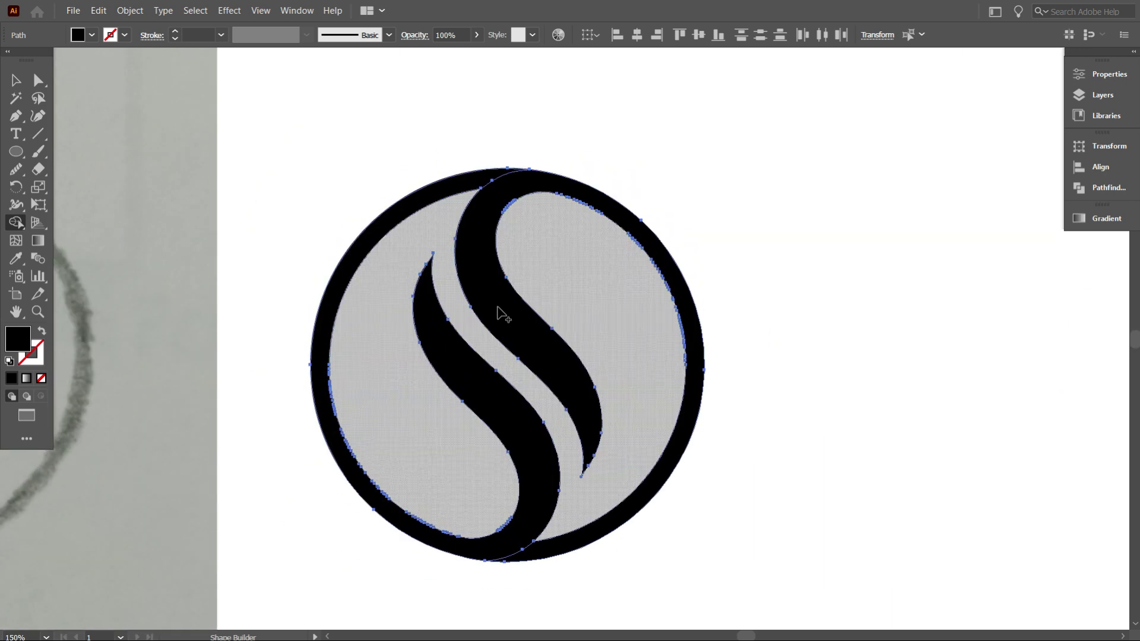
left_click(13, 85)
left_click(351, 147)
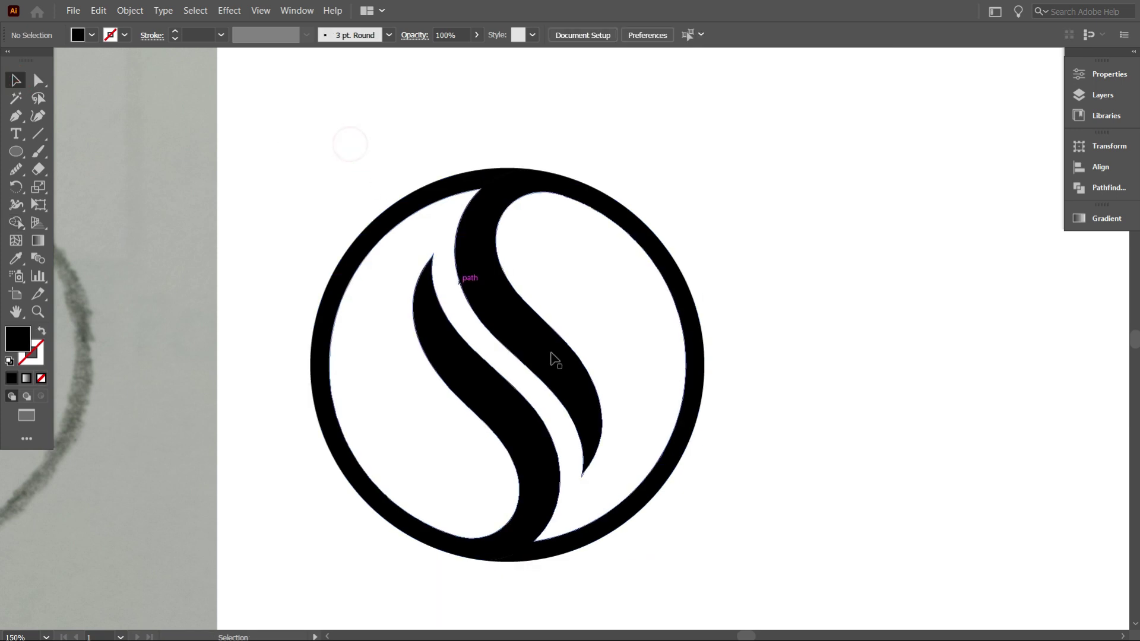
Step: Move the whole logo farther away from the sketch, and deselect it
scroll(705, 502, "down", 1)
scroll(706, 502, "down", 1)
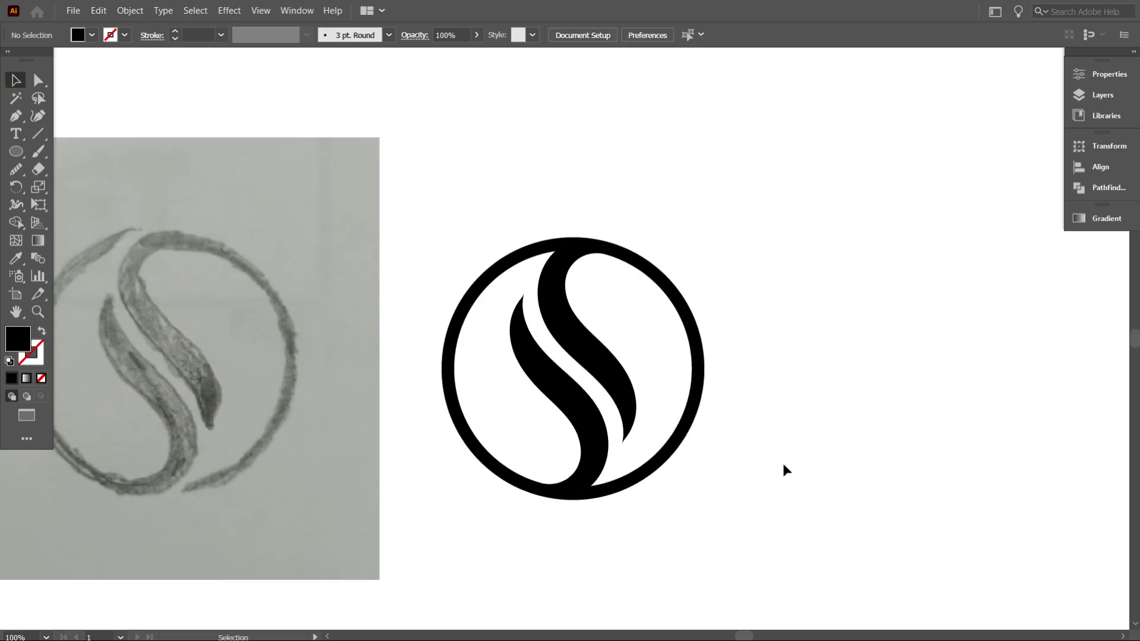
left_click_drag(784, 469, 580, 298)
left_click_drag(580, 339, 803, 330)
left_click(736, 499)
key("space")
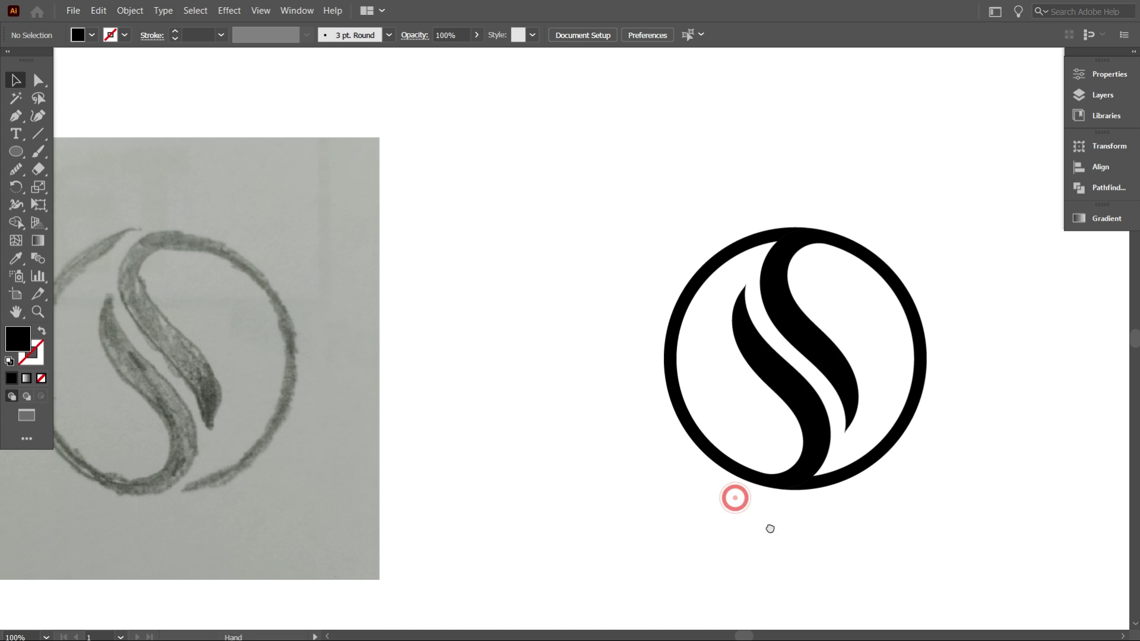
Step: Select the whole logo and offset its paths by 7 px with Miter joins and a miter limit of 4
left_click_drag(770, 529, 580, 504)
scroll(682, 474, "up", 1)
left_click_drag(748, 436, 840, 415)
left_click_drag(214, 178, 834, 447)
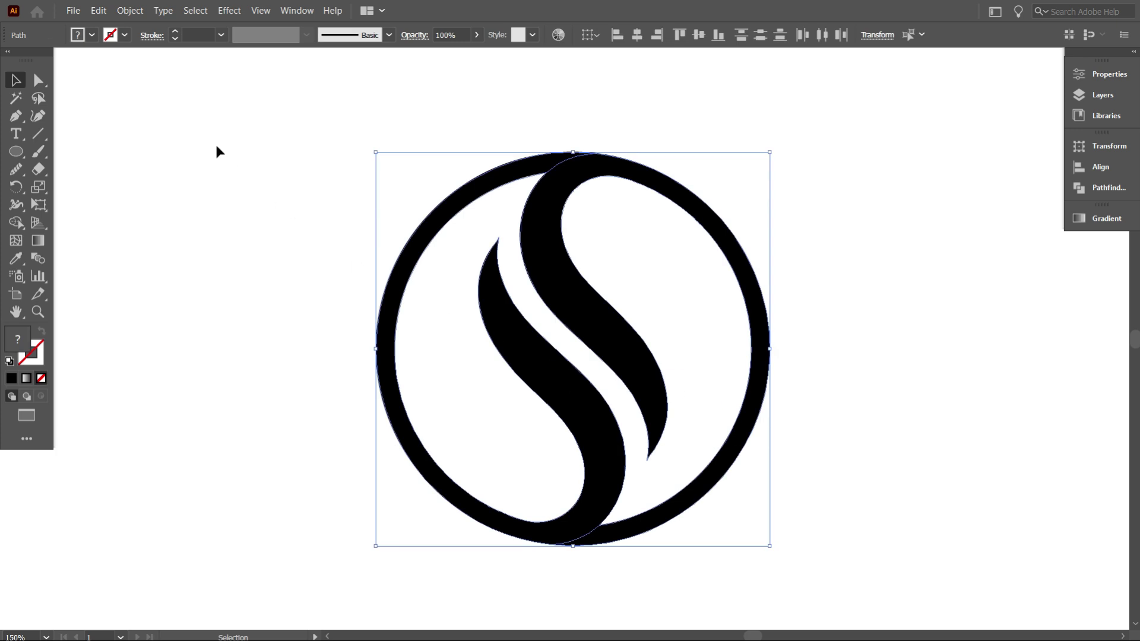
left_click(128, 13)
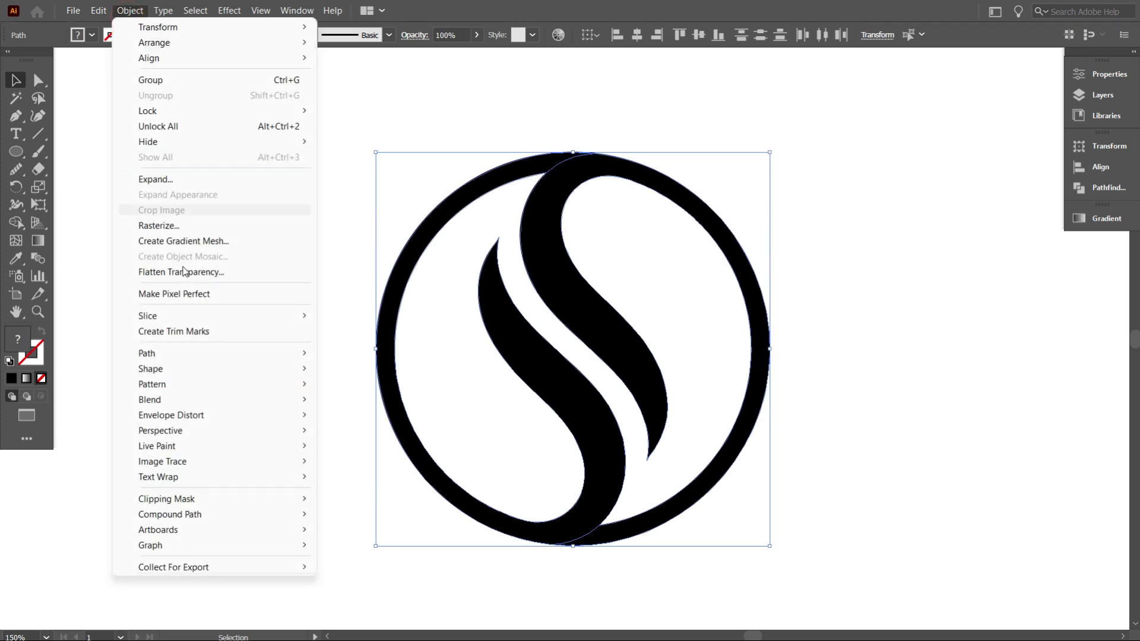
mouse_move(191, 355)
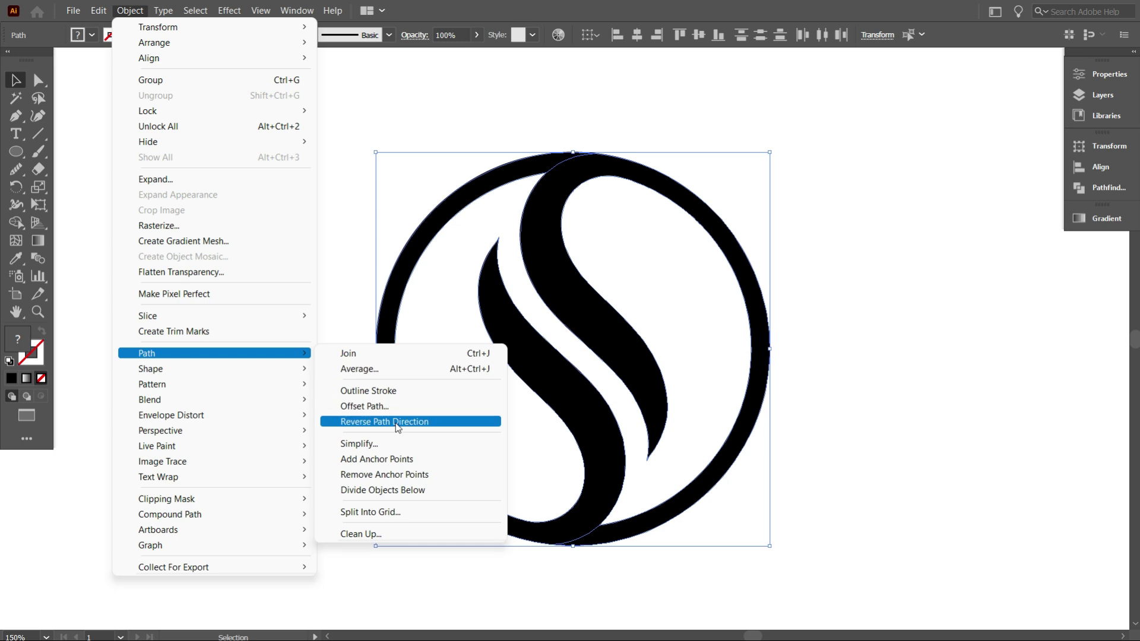
left_click(400, 408)
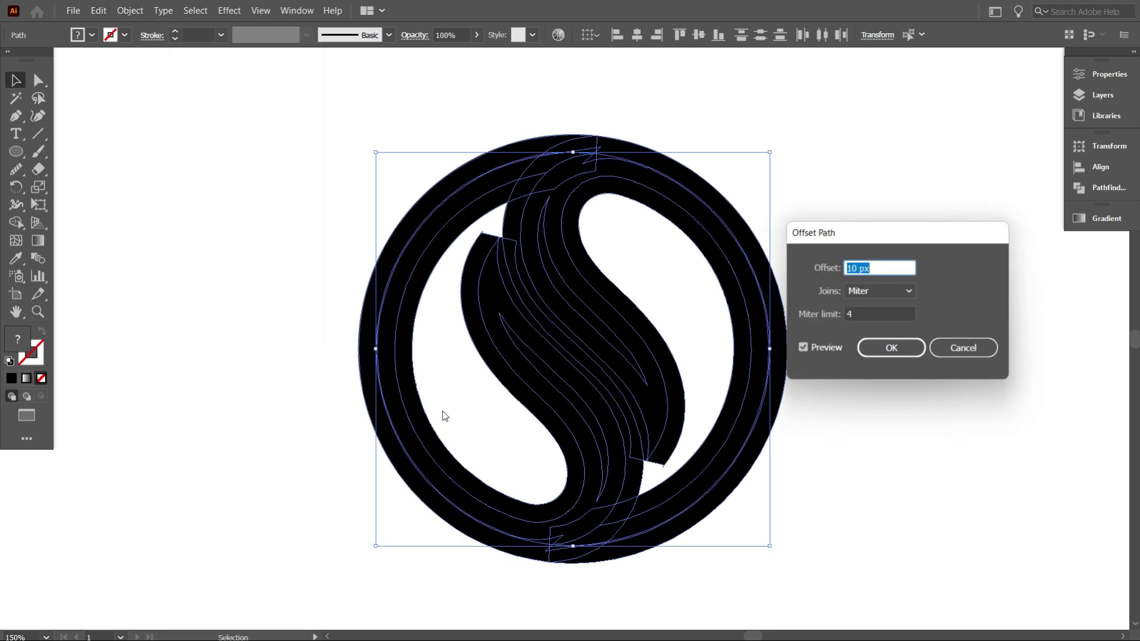
type("7")
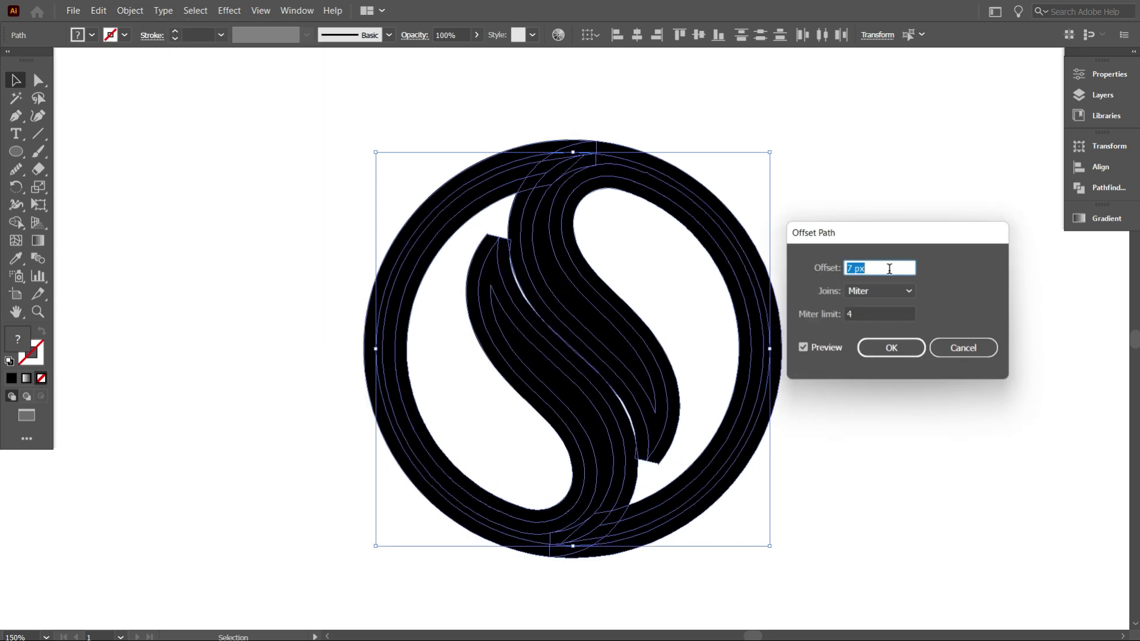
key("Down")
key("Up")
left_click(889, 341)
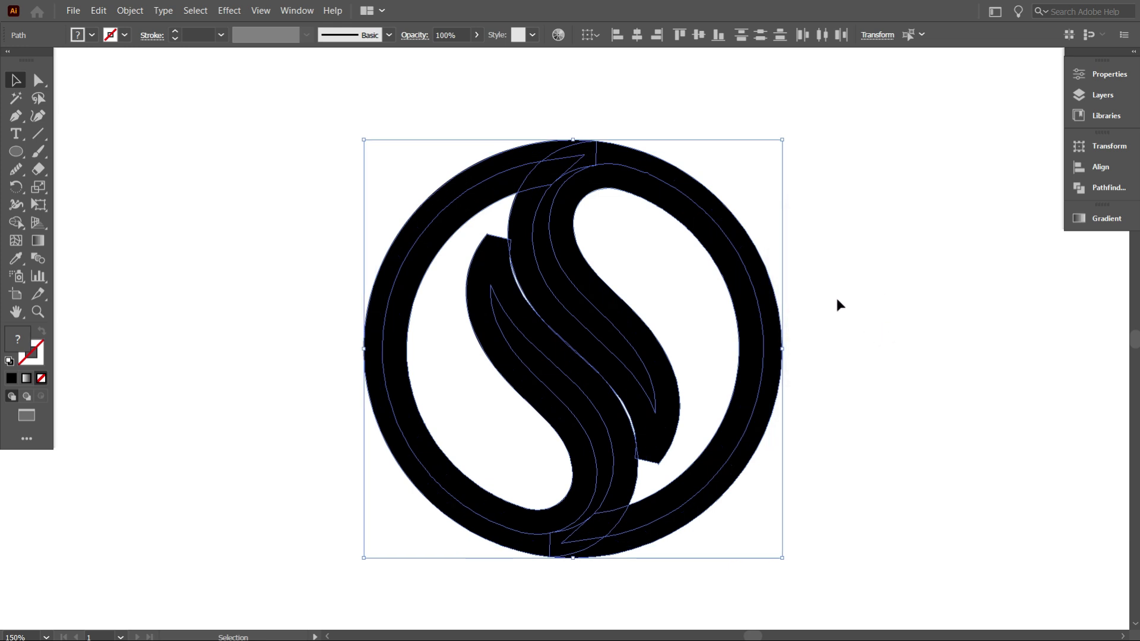
Step: Select the logo with its offset outlines and cut out the strip between the upper S stroke and the ring with Shape Builder
left_click(277, 246)
left_click_drag(314, 159, 858, 549)
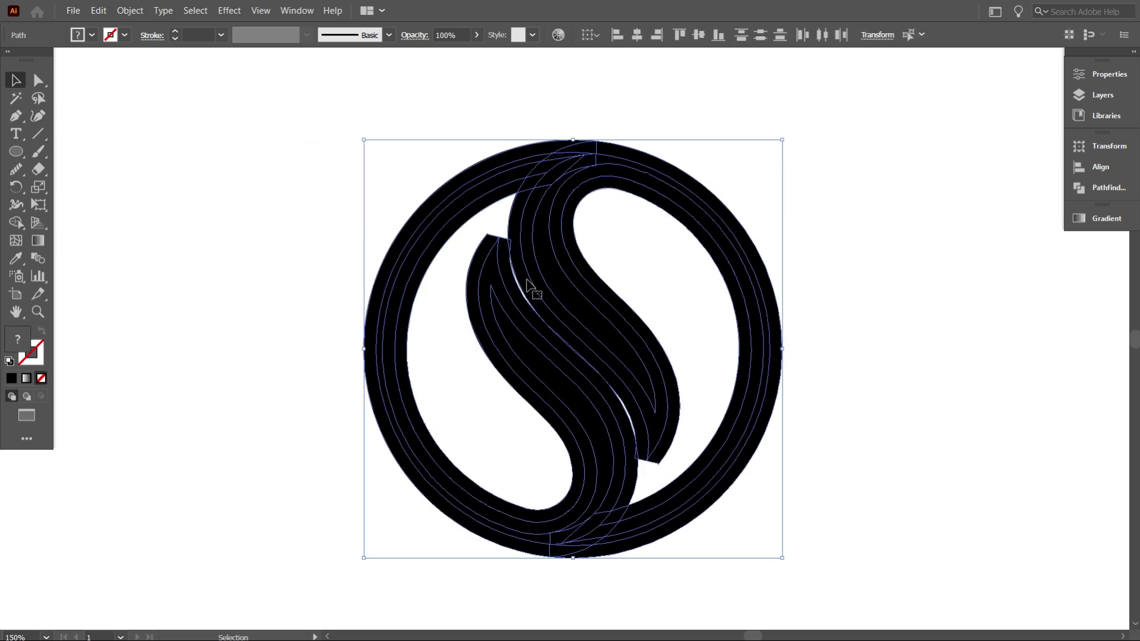
left_click(130, 10)
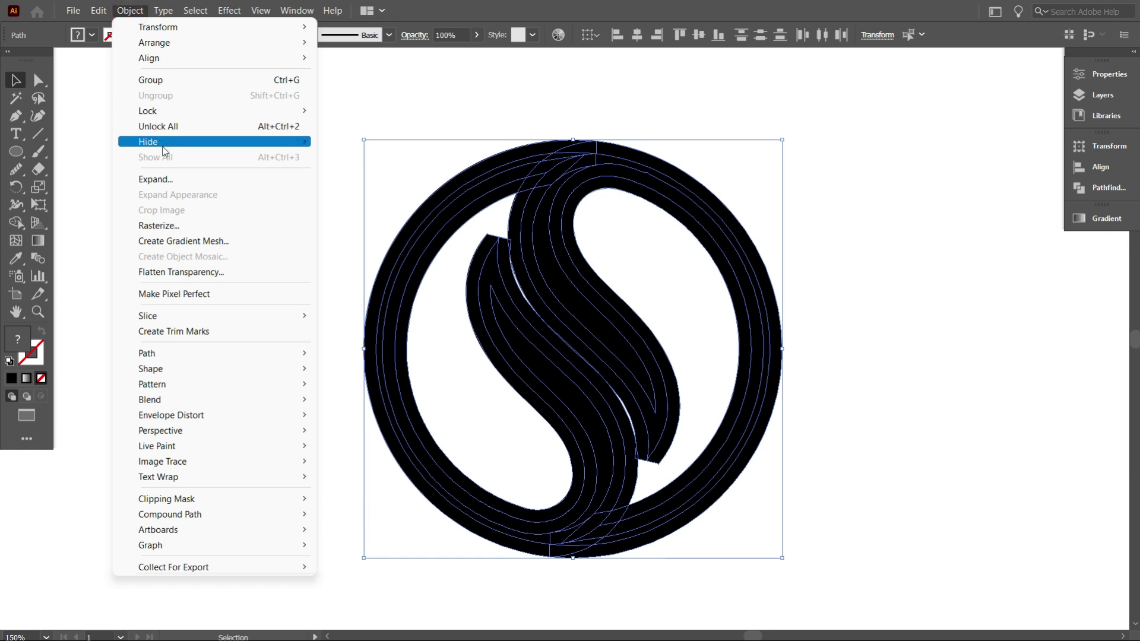
left_click(171, 177)
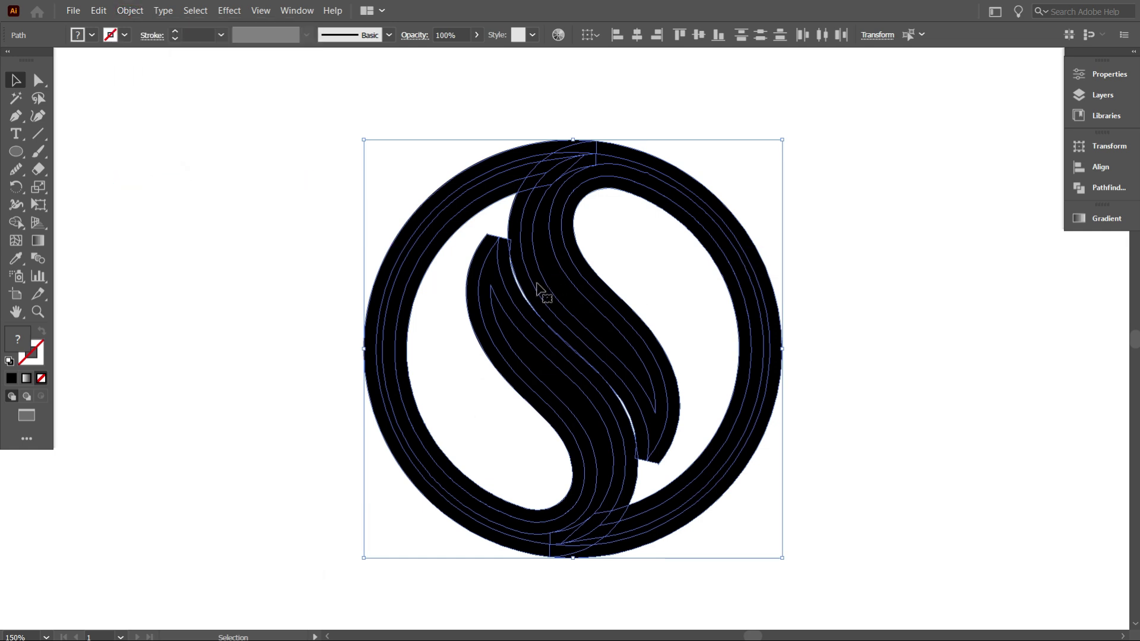
left_click(16, 222)
left_click(511, 330)
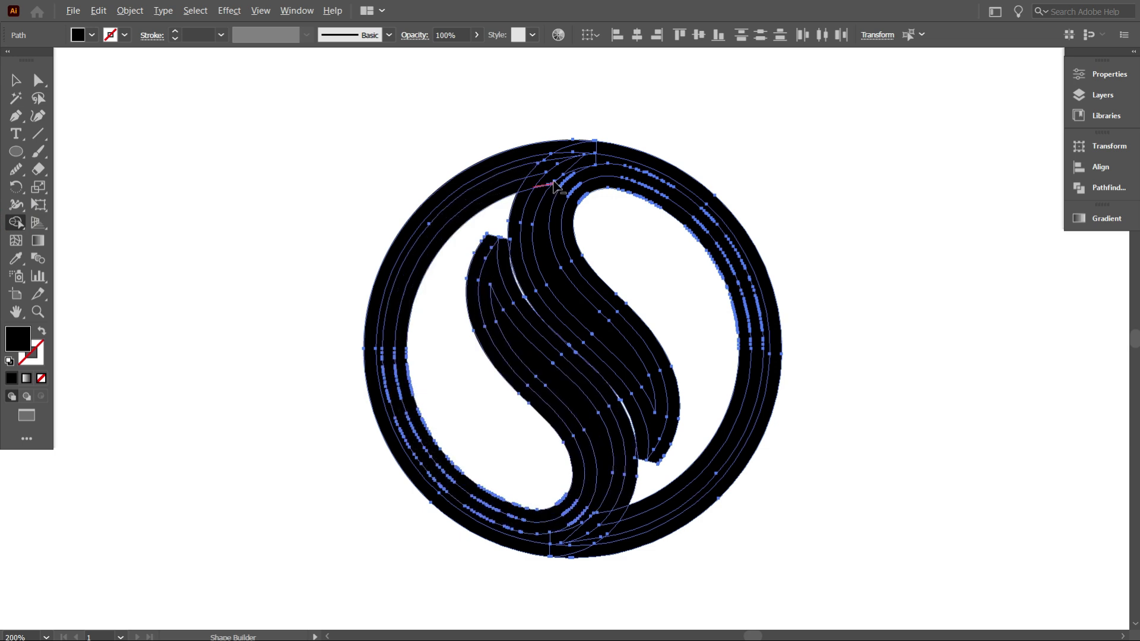
scroll(553, 184, "up", 1)
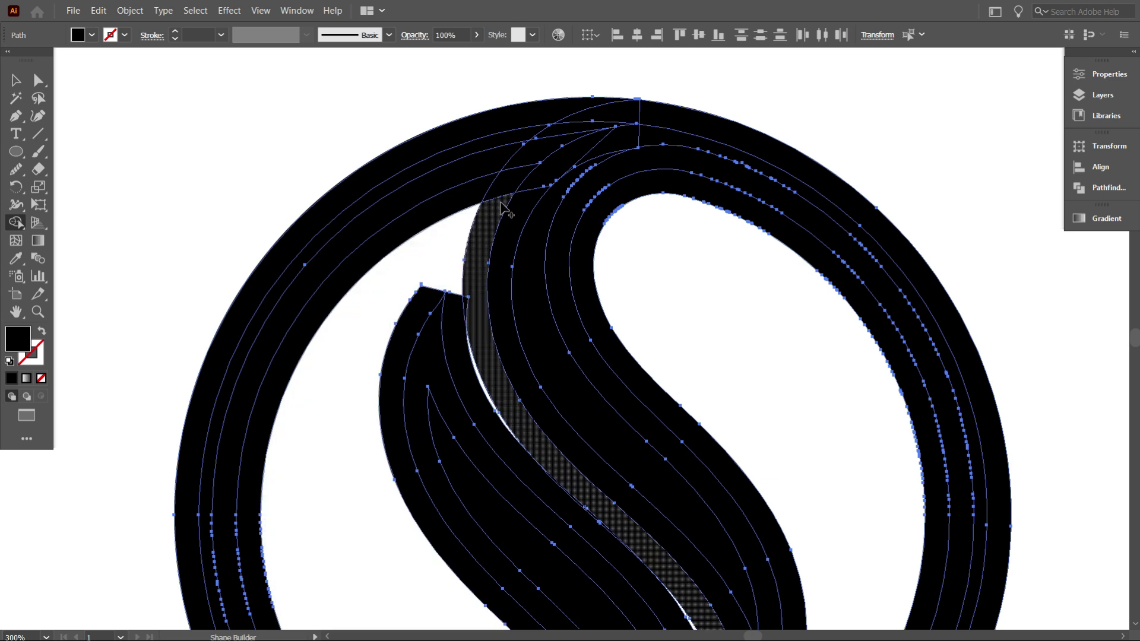
mouse_move(604, 111)
left_mouse_down()
mouse_move(526, 151)
mouse_move(500, 213)
left_mouse_up()
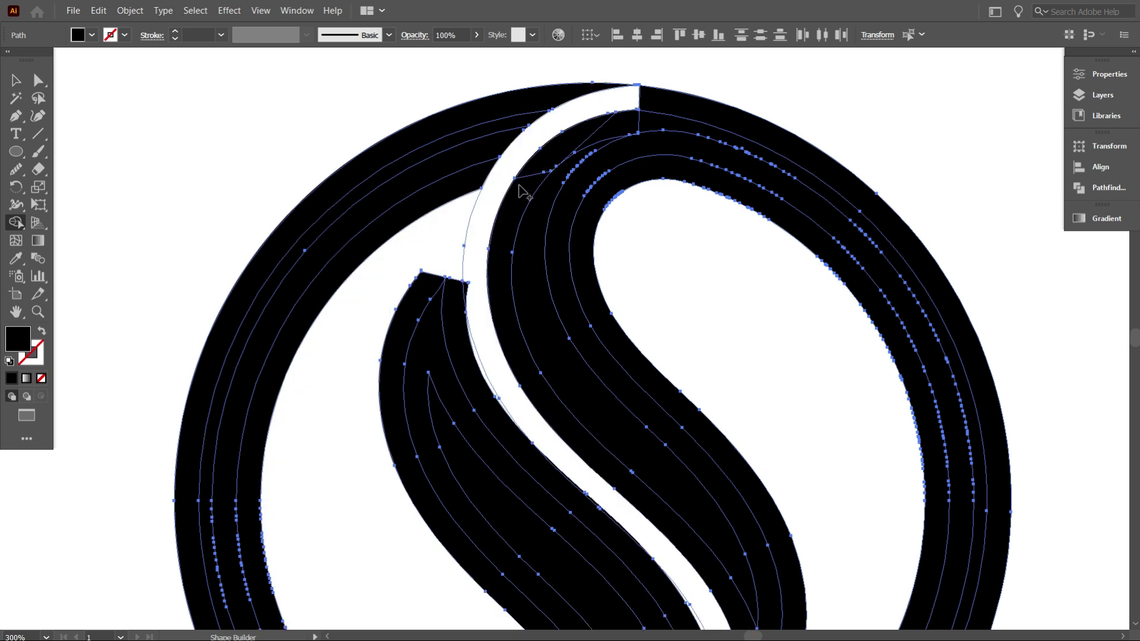
Step: Cut out the matching strip between the lower S stroke and the ring with Shape Builder, and deselect the artwork
scroll(522, 184, "down", 2)
scroll(570, 333, "down", 2)
scroll(579, 407, "up", 2)
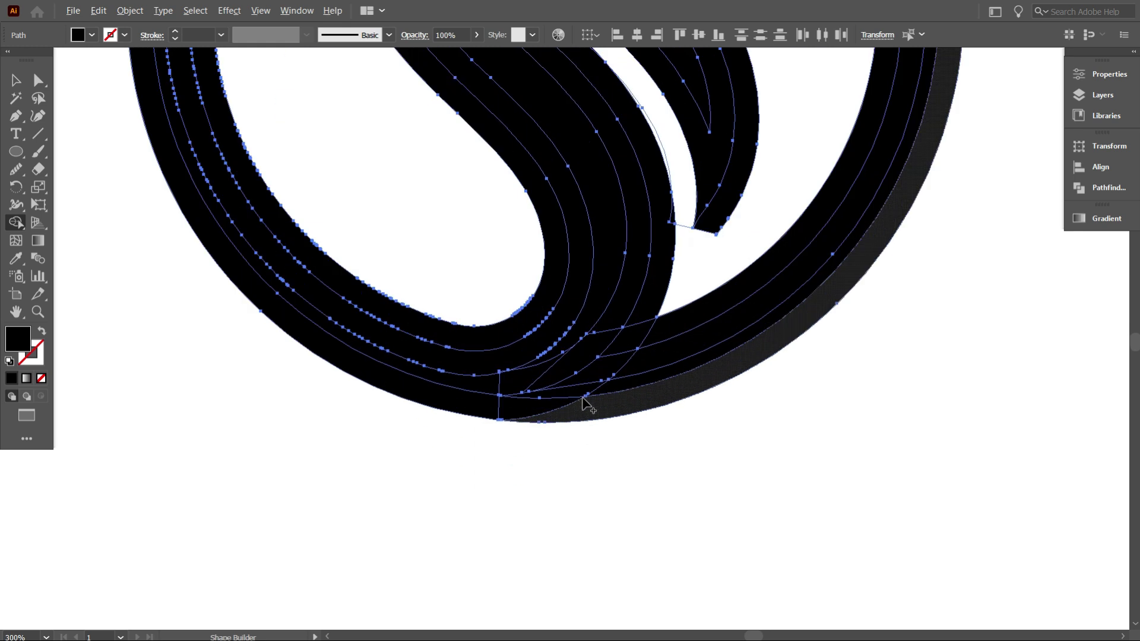
left_click_drag(644, 322, 591, 375)
key("ctrl+z")
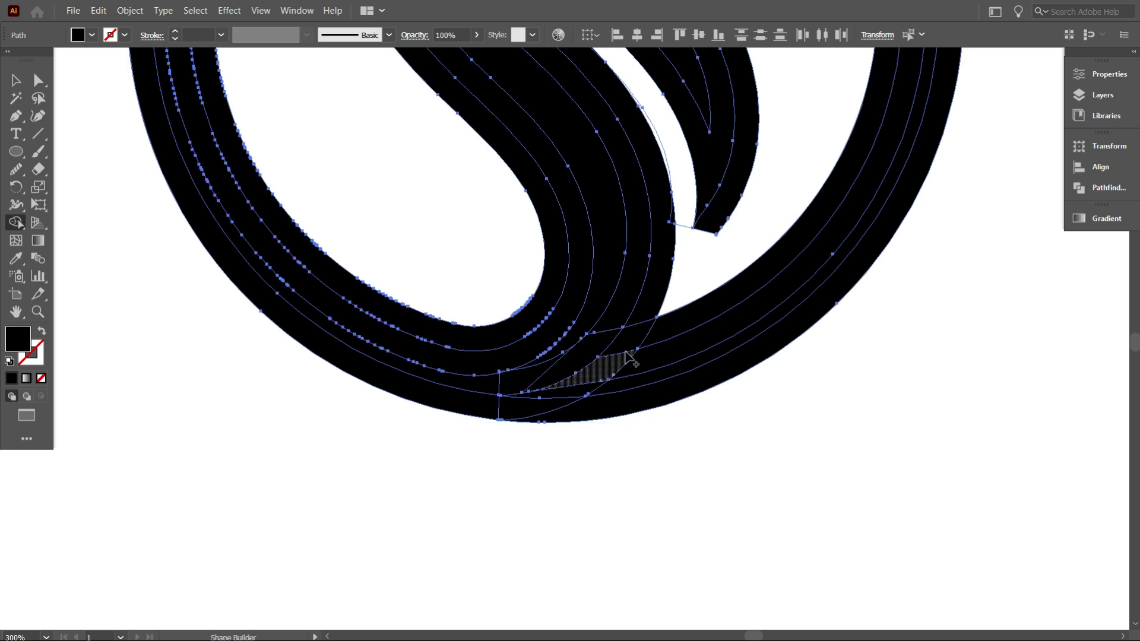
mouse_move(644, 313)
left_mouse_down()
mouse_move(563, 391)
mouse_move(531, 406)
mouse_move(530, 426)
left_mouse_up()
key("ctrl+0")
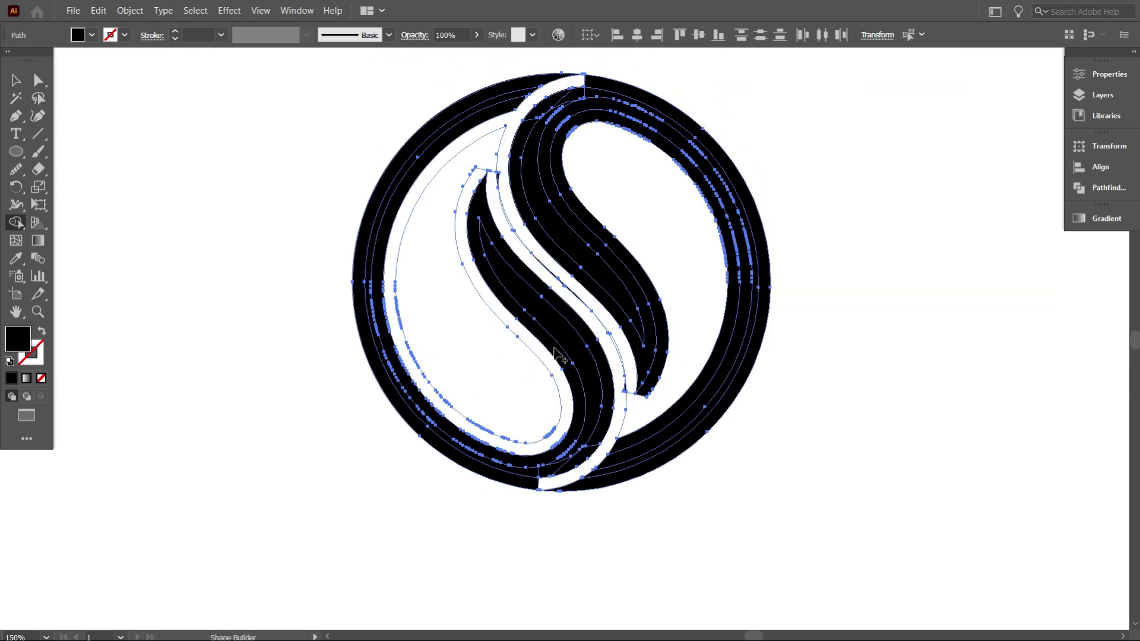
left_click(16, 80)
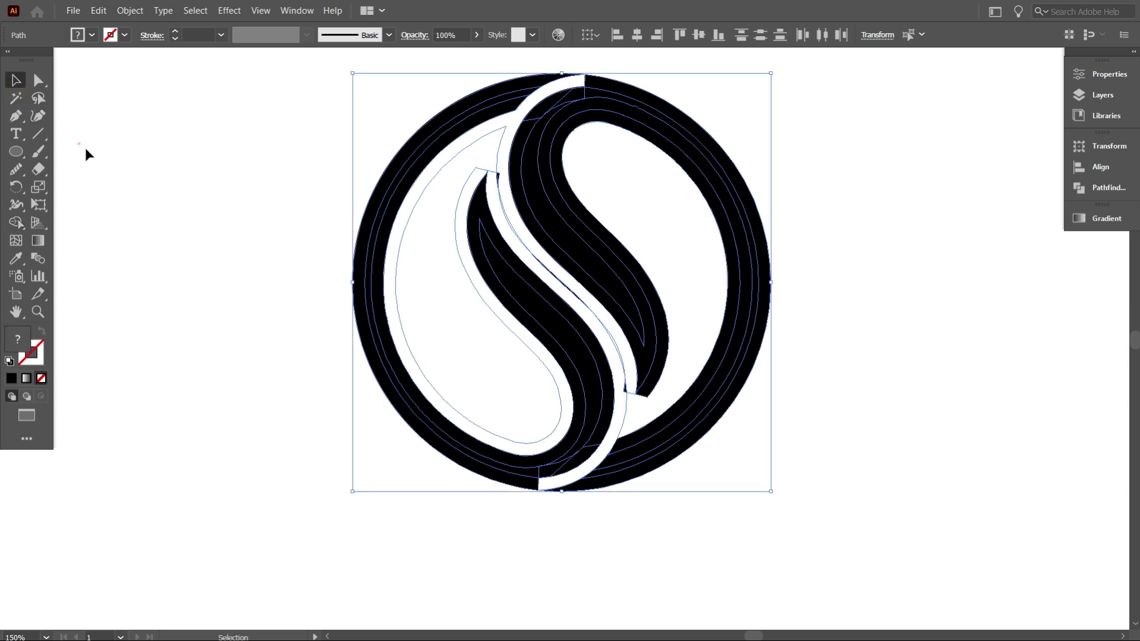
left_click(84, 153)
scroll(190, 178, "up", 2)
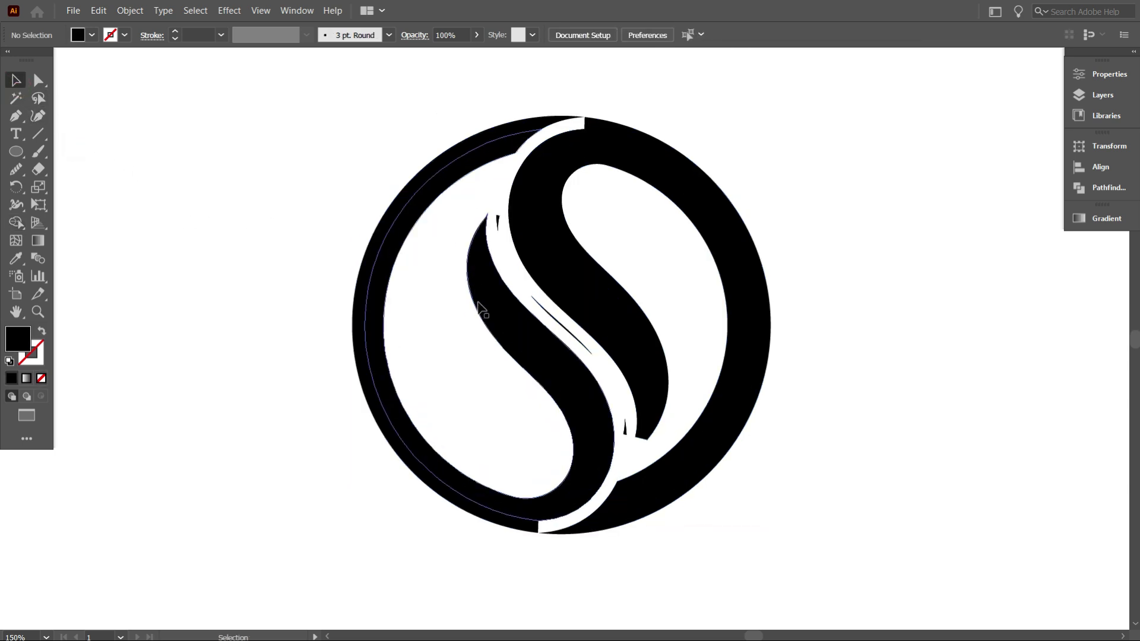
left_click(516, 336)
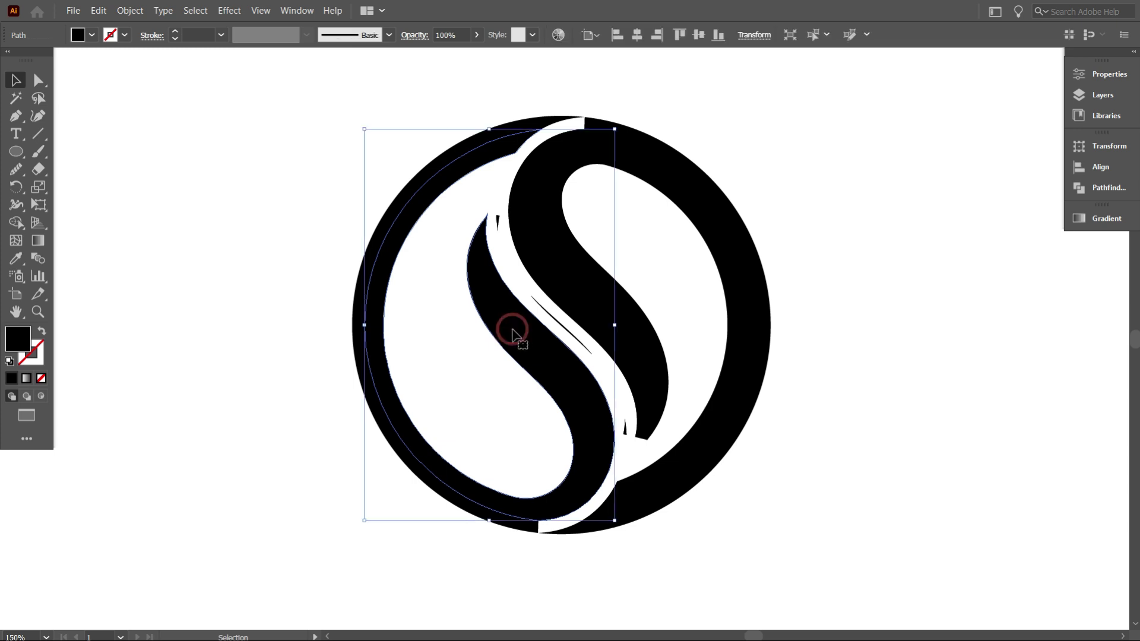
left_click(548, 256, "shift")
scroll(549, 256, "down", 1)
left_click_drag(549, 266, 819, 318)
key("ctrl+z")
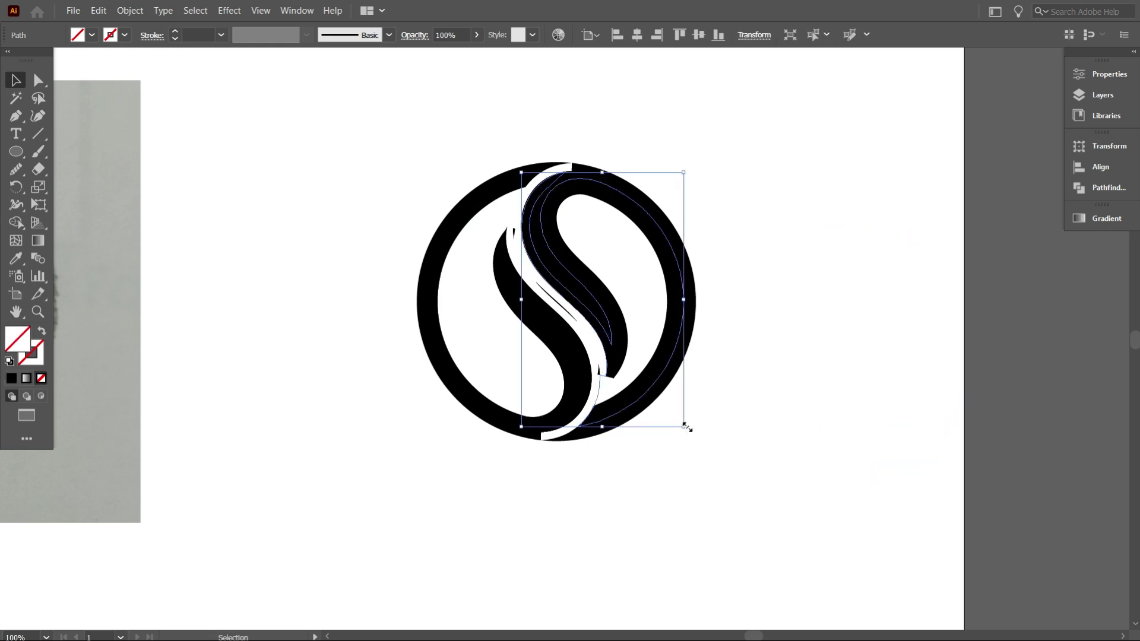
scroll(492, 198, "up", 1)
double_click(514, 319)
double_click(313, 282)
left_click_drag(511, 349, 275, 337)
key("ctrl+z")
left_click(469, 330)
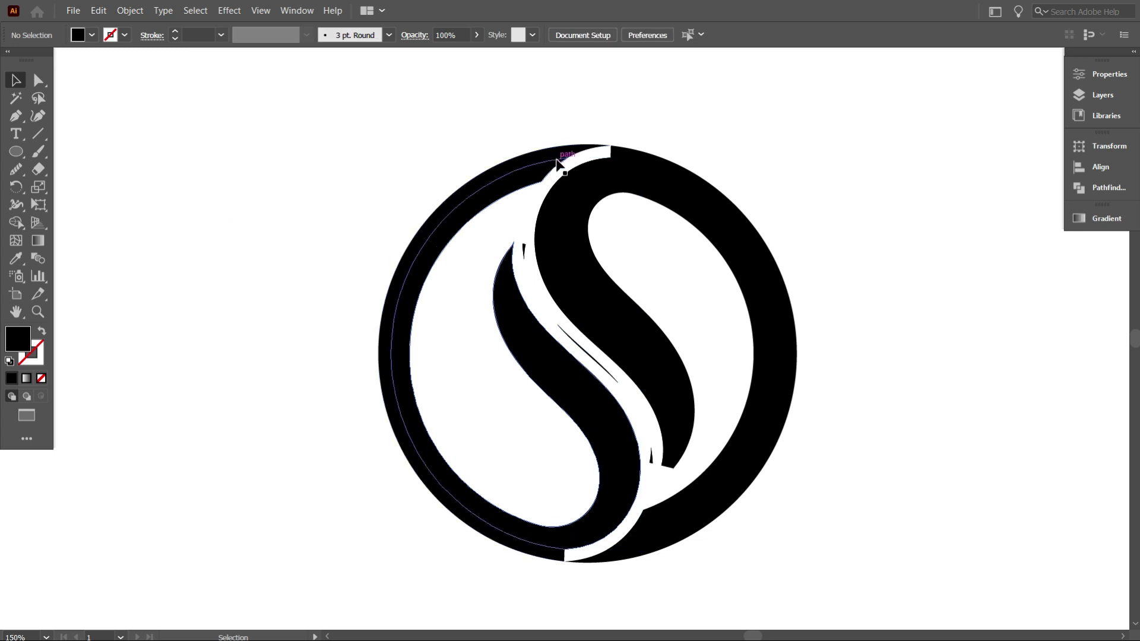
Step: Delete the leftover offset shapes that thicken the ring on both of its sides
left_click(557, 555)
key("Delete")
left_click(651, 546)
key("Delete")
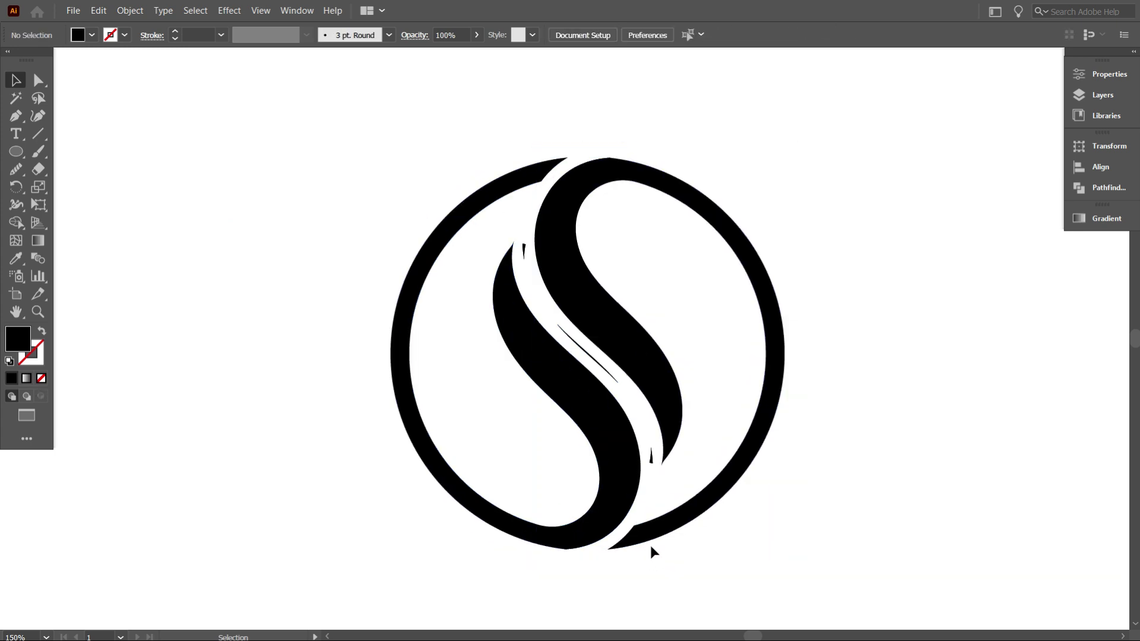
left_click(617, 458)
scroll(582, 310, "down", 1)
left_click(581, 294, "shift")
scroll(622, 341, "down", 1)
left_click_drag(615, 336, 410, 170)
key("ctrl+z")
left_click(516, 340, "shift")
left_click_drag(618, 363, 439, 227)
key("ctrl+z")
left_click(746, 471)
Step: Move the finished logo parts aside and delete the leftover slivers and empty offset paths
scroll(636, 330, "up", 1)
left_click(663, 252, "shift")
left_click_drag(570, 233, 833, 335)
key("Delete")
left_click(569, 289)
left_click(537, 334)
left_click(578, 318, "shift")
left_click_drag(578, 319, 950, 376)
key("ctrl+minus")
left_click_drag(433, 211, 864, 453)
key("Delete")
Step: Move the cleaned logo back beside the sketch, and deselect it
left_click_drag(836, 394, 552, 348)
scroll(409, 413, "up", 2)
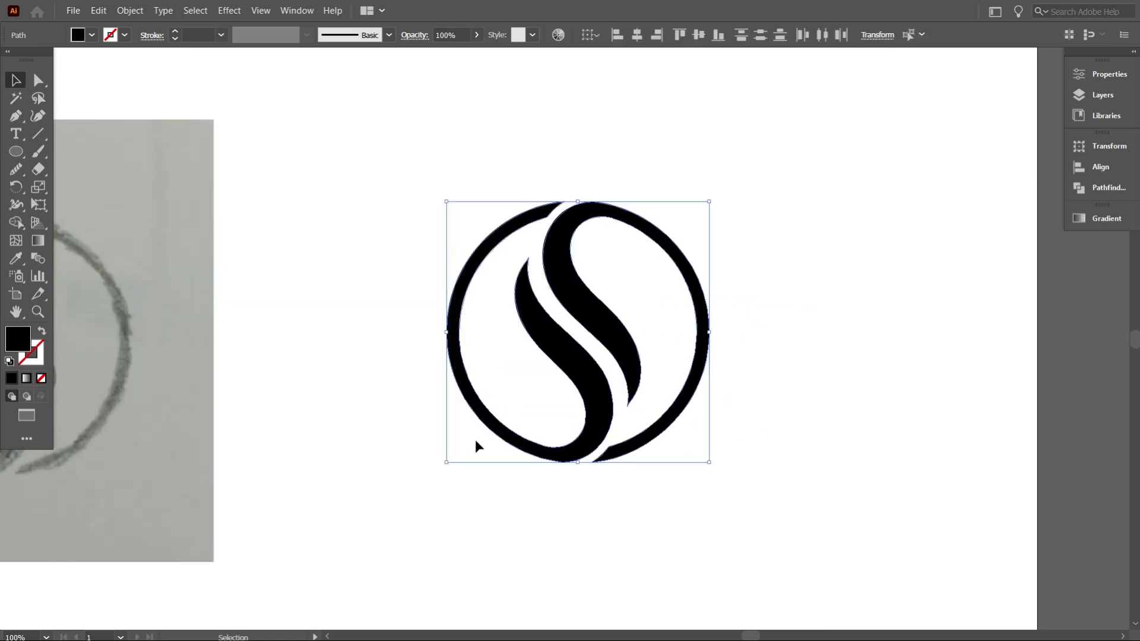
left_click(804, 399)
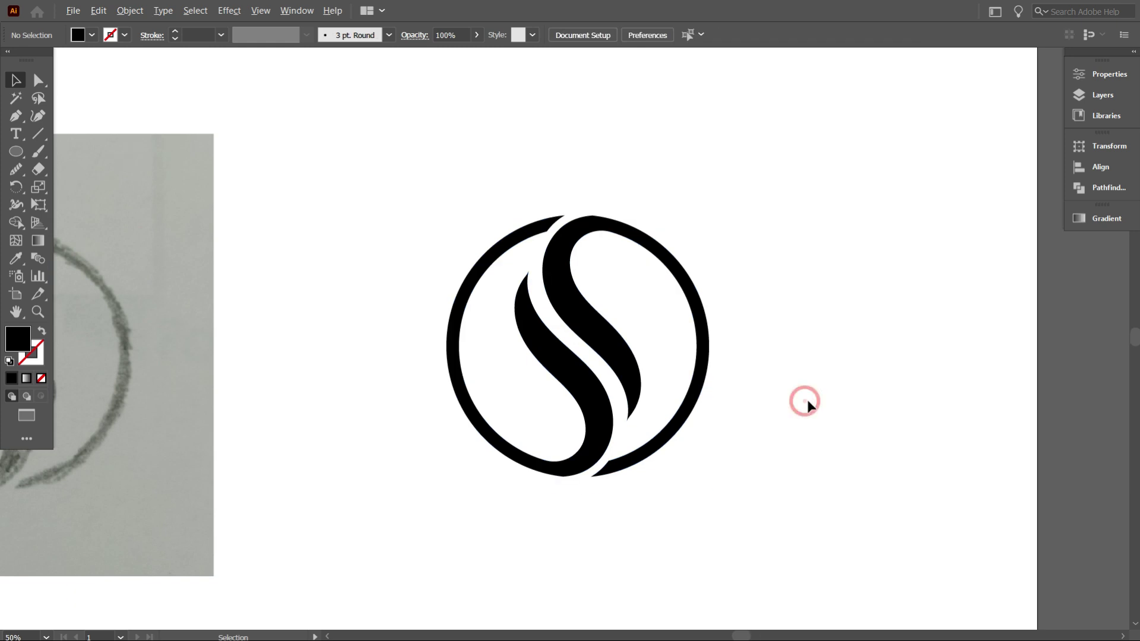
Step: Unlock all objects and delete the sketch image
scroll(722, 442, "down", 1)
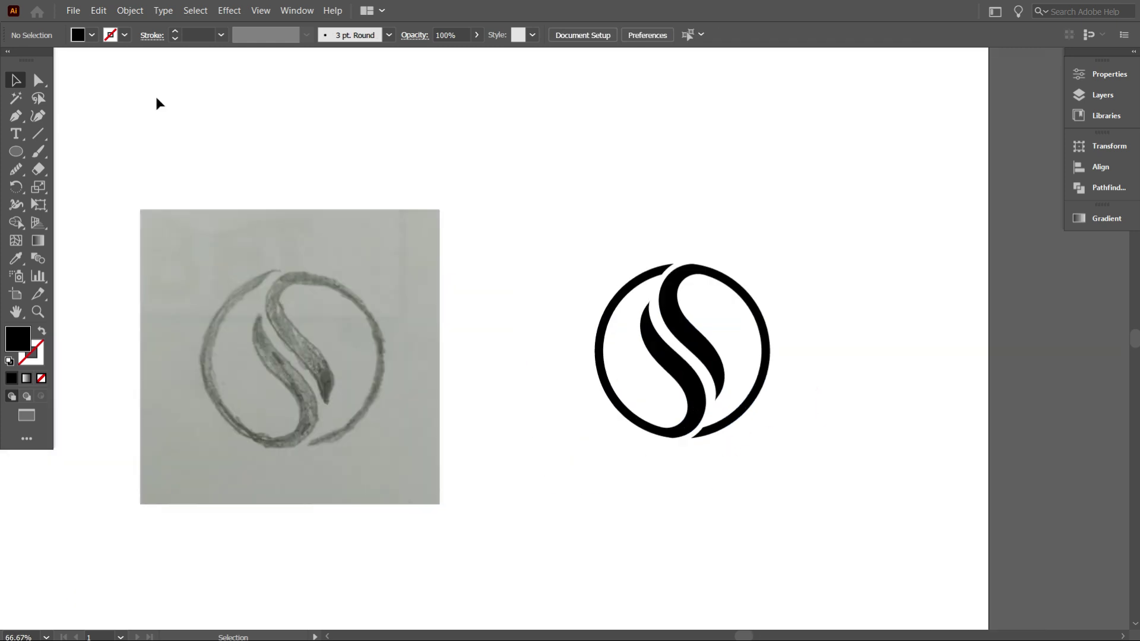
left_click(135, 11)
left_click(158, 119)
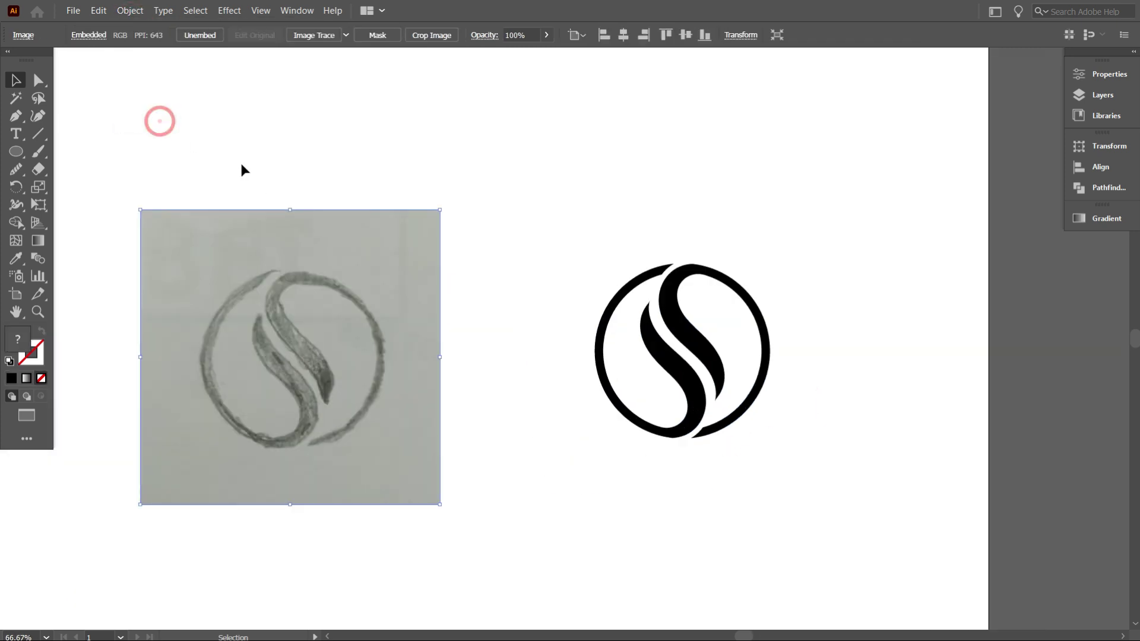
key("Delete")
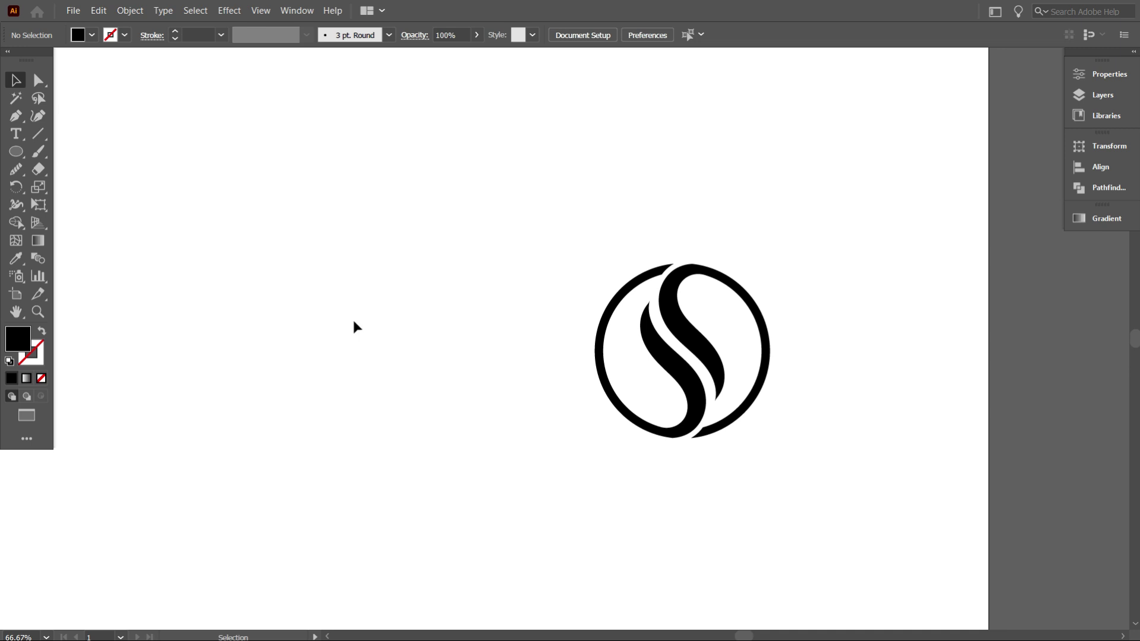
Step: Select all parts of the logo and unite them with the Pathfinder Unite operation
scroll(782, 420, "down", 2)
left_click_drag(659, 310, 786, 473)
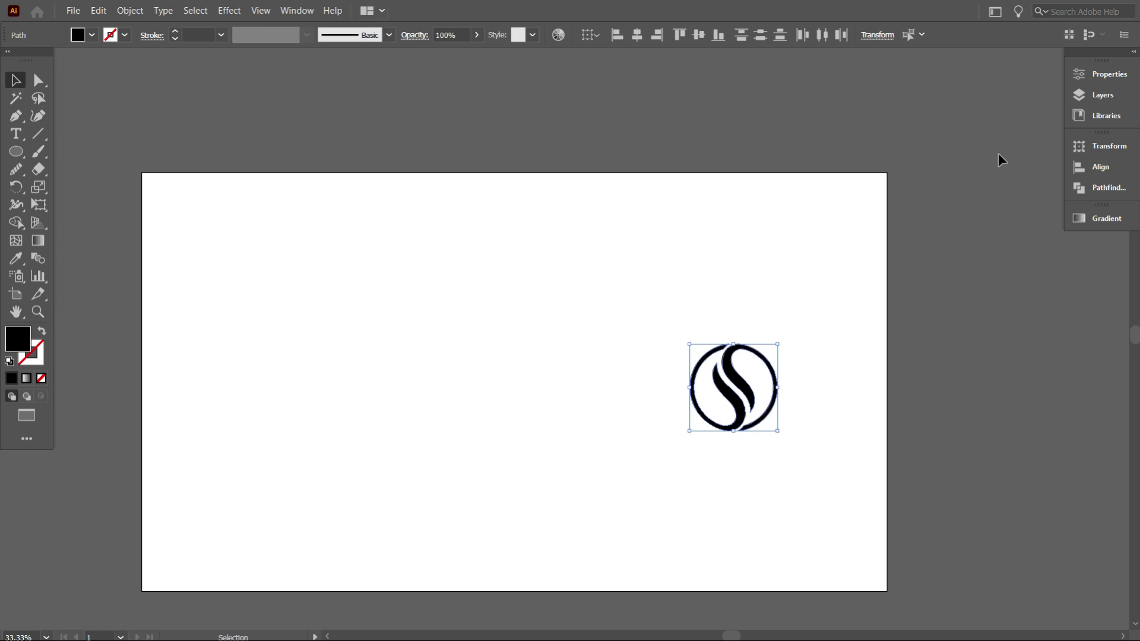
left_click(1104, 187)
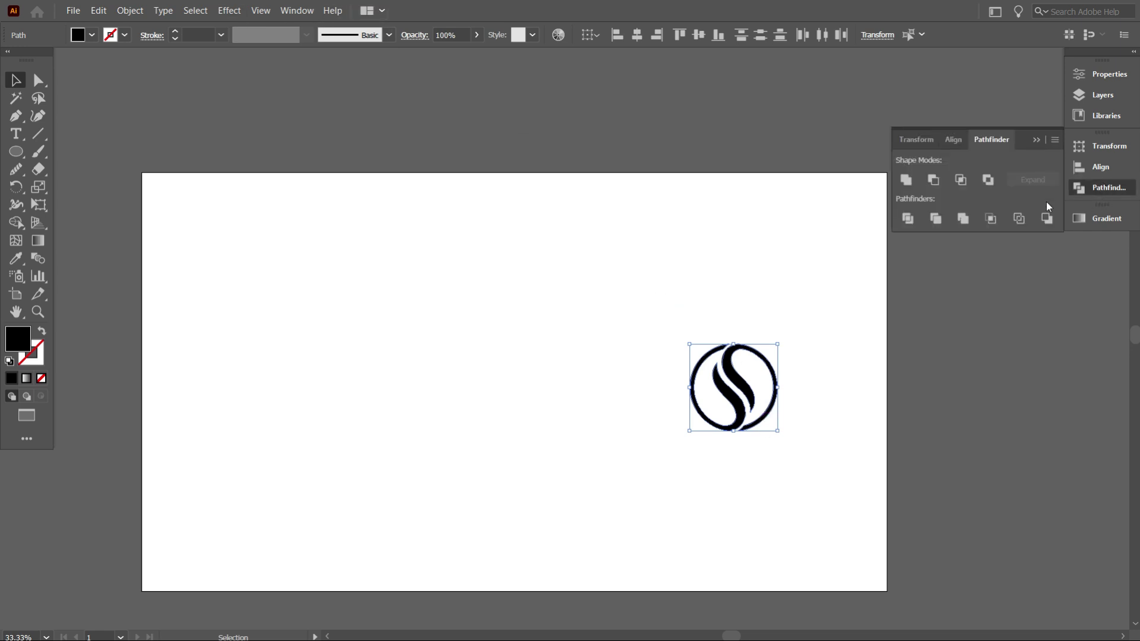
left_click(906, 180)
Step: Center the logo horizontally and vertically on the artboard, enlarge it slightly, and deselect it
left_click(634, 37)
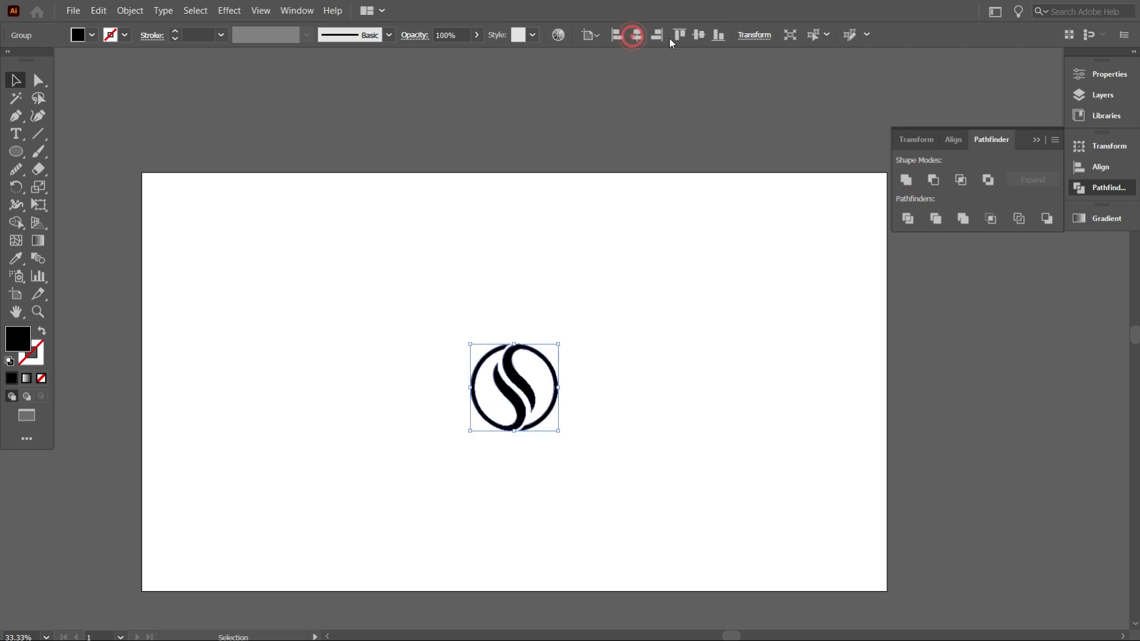
left_click(698, 35)
left_click_drag(558, 427, 584, 454)
left_click(569, 505)
key("ctrl+equal")
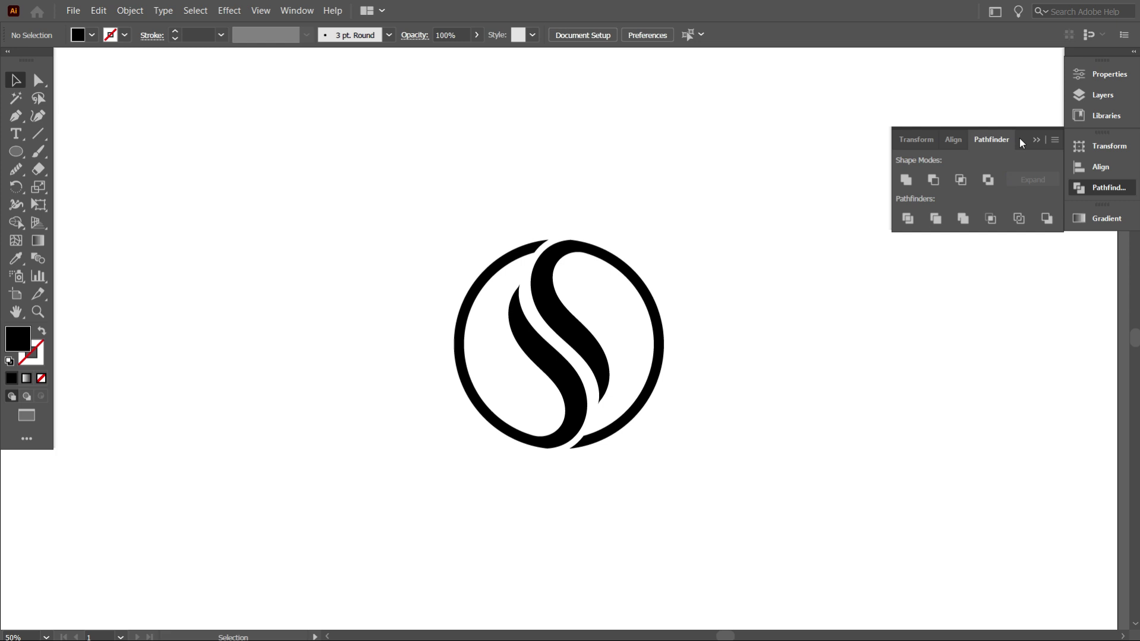
left_click(1035, 138)
scroll(704, 399, "down", 1)
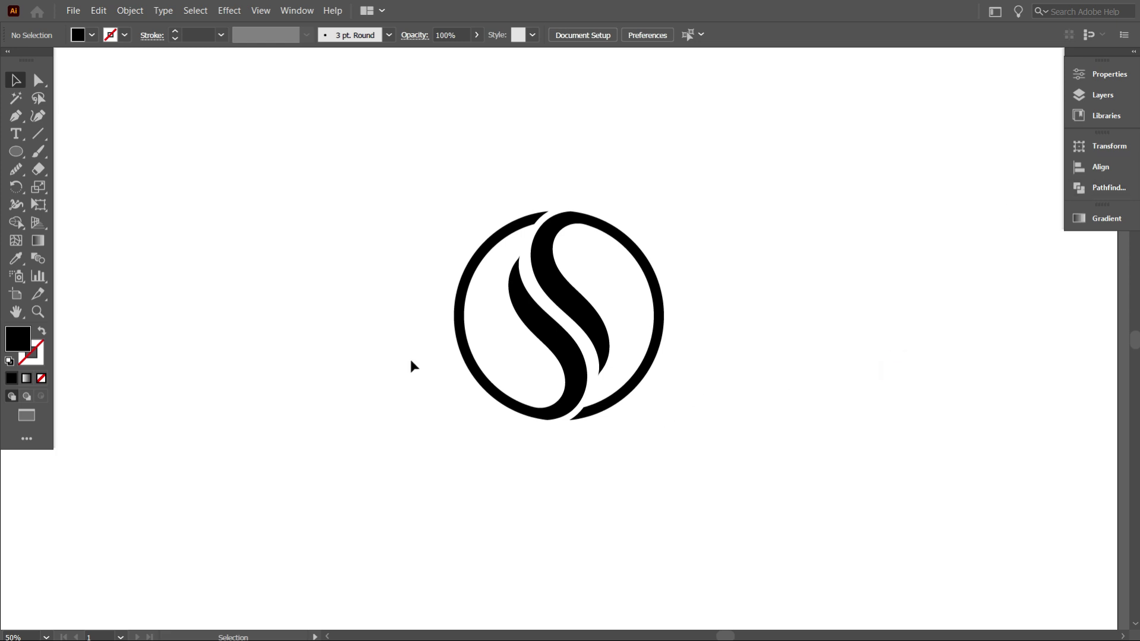
Step: Add the text SUPPREME, enlarge it to be wider than the logo, and place it centered below the ring
left_click(16, 134)
left_click(217, 250)
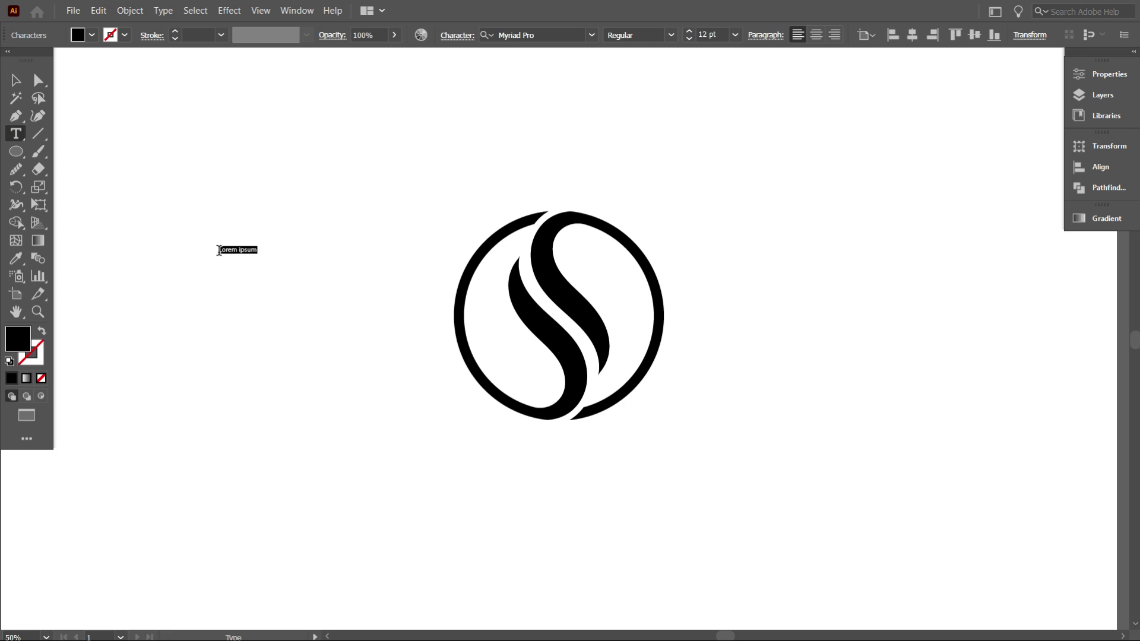
type("SUPPREME")
left_click(14, 84)
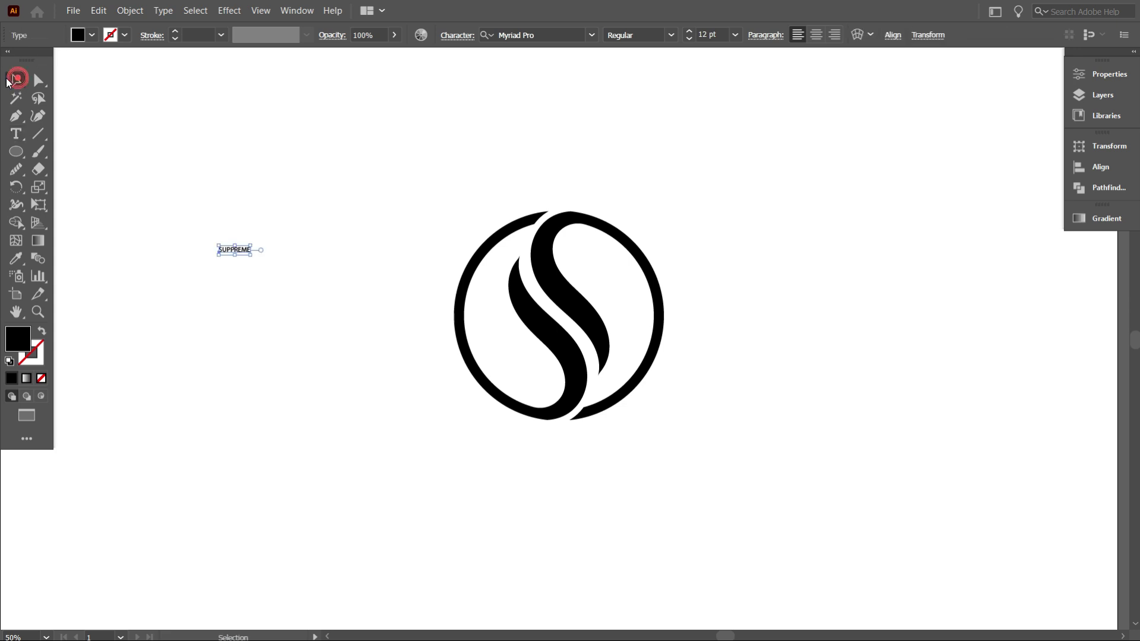
left_click_drag(254, 260, 530, 321)
left_click_drag(376, 258, 560, 441)
left_click(748, 395)
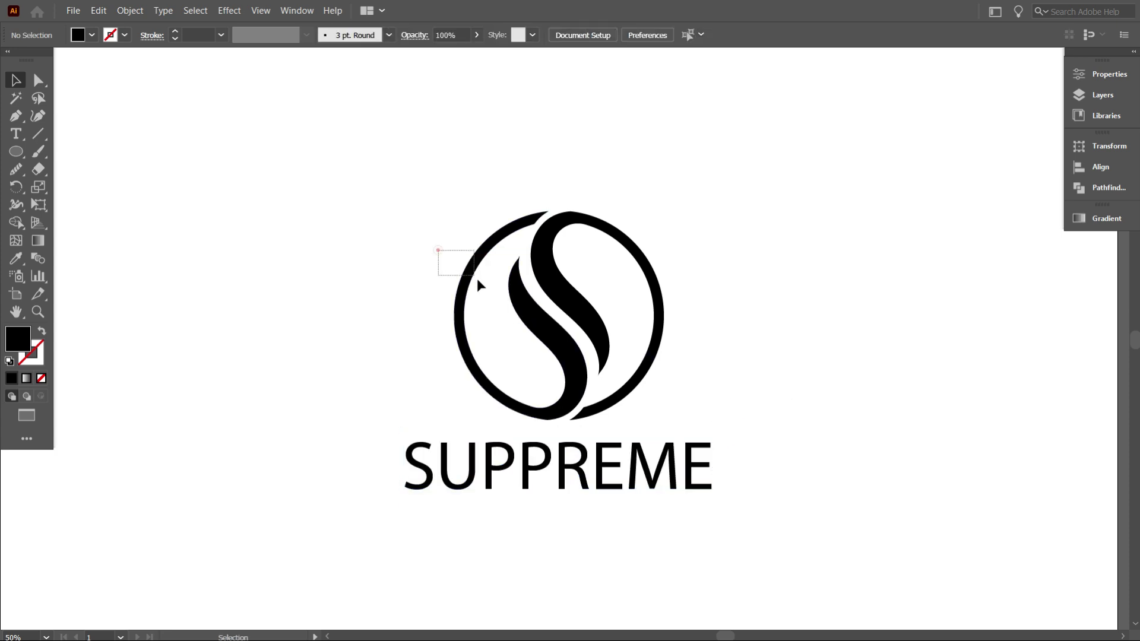
Step: Ungroup the circular S logo so its two halves can be selected separately, and deselect them
left_click_drag(476, 279, 476, 279)
right_click(476, 280)
left_click(529, 400)
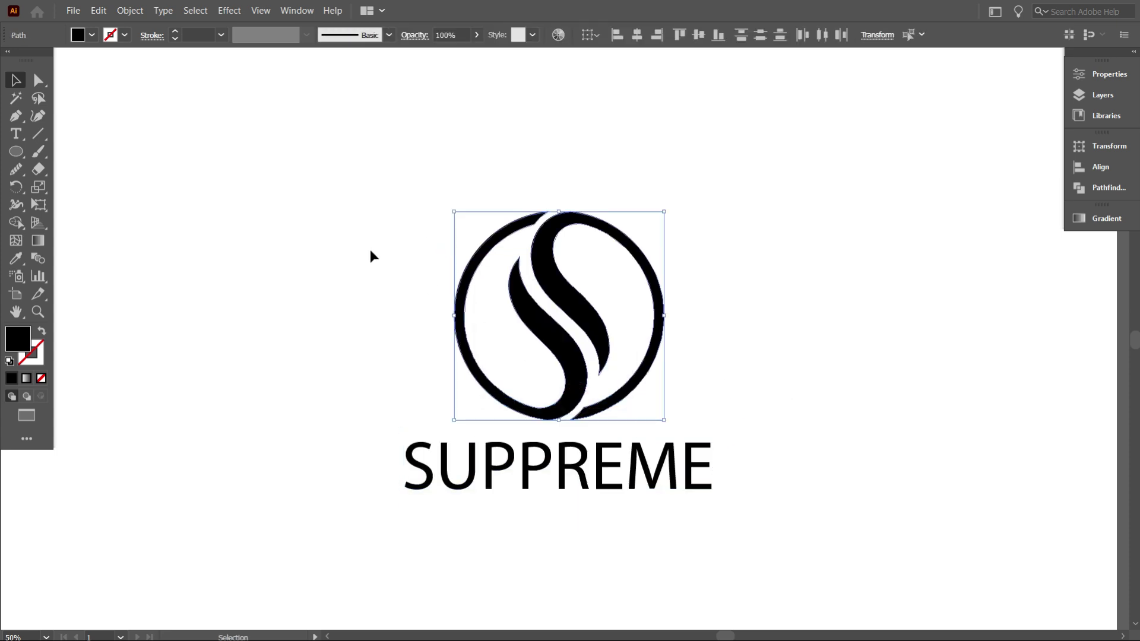
left_click(370, 256)
Step: Fill the half of the logo with the outer left arc and lower S stroke with light orange
left_click(461, 300)
left_click(95, 37)
left_click(10, 71)
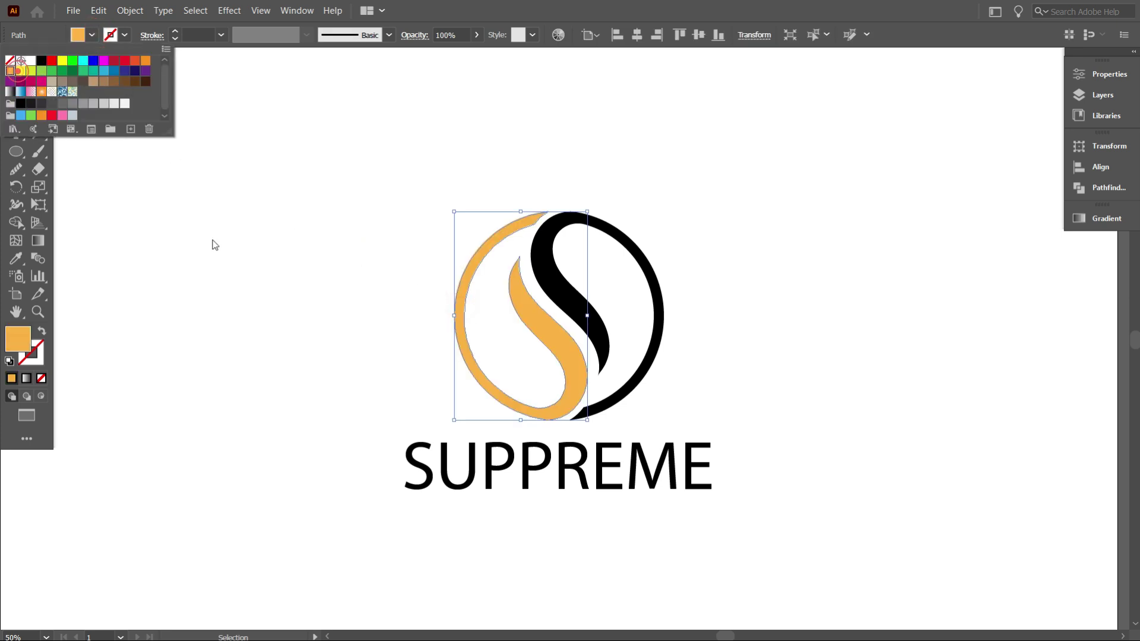
left_click(247, 262)
Step: Change the font of the SUPPREME text to Cascadia Code and deselect it
scroll(412, 299, "down", 2)
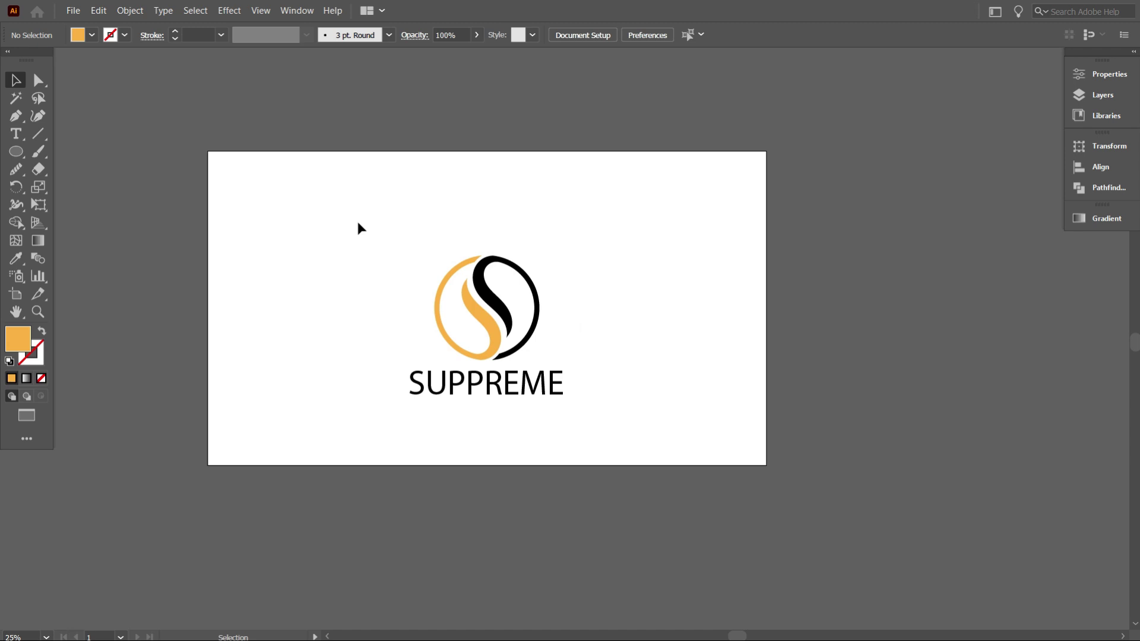
left_click_drag(675, 394, 619, 372)
scroll(547, 374, "up", 1)
scroll(547, 375, "up", 1)
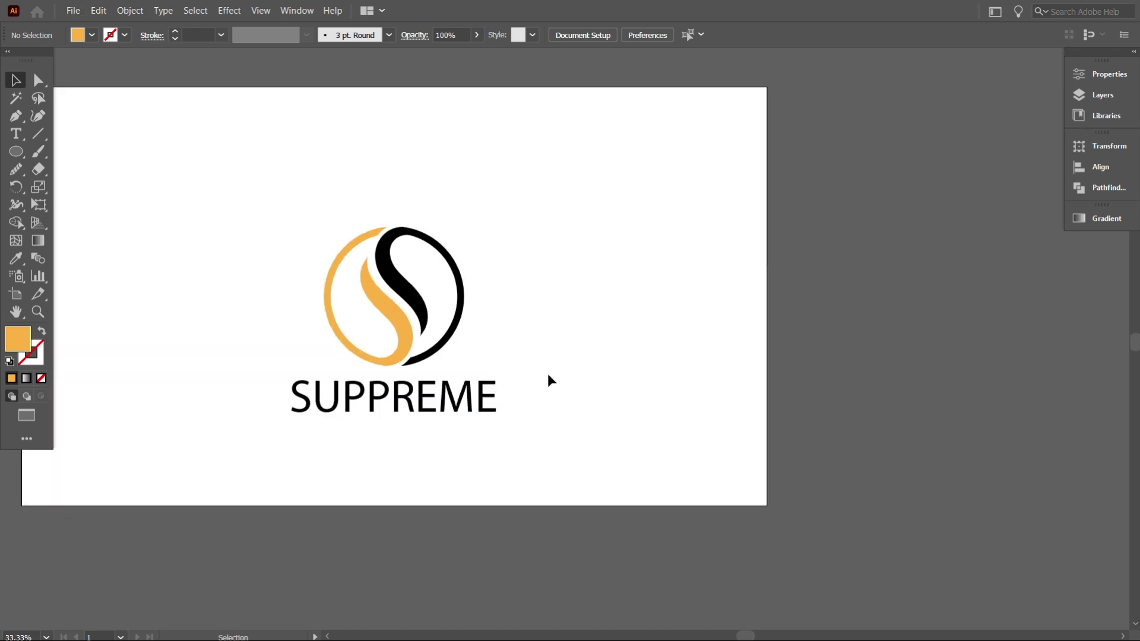
scroll(547, 375, "up", 1)
scroll(562, 381, "up", 1)
scroll(525, 362, "down", 1)
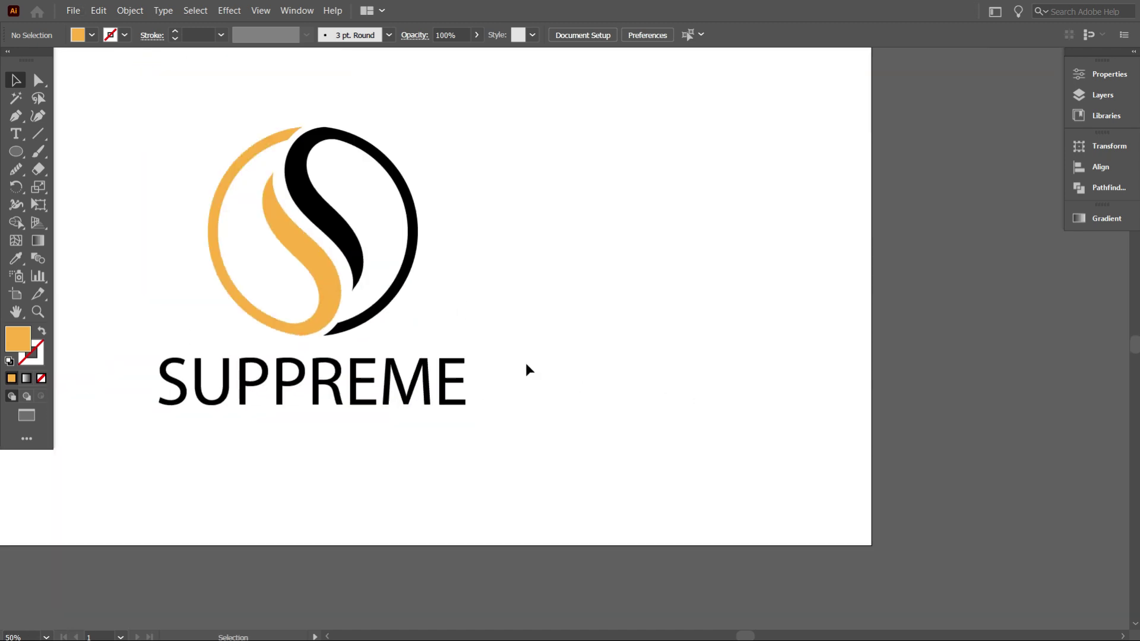
left_click(452, 391)
left_click(595, 35)
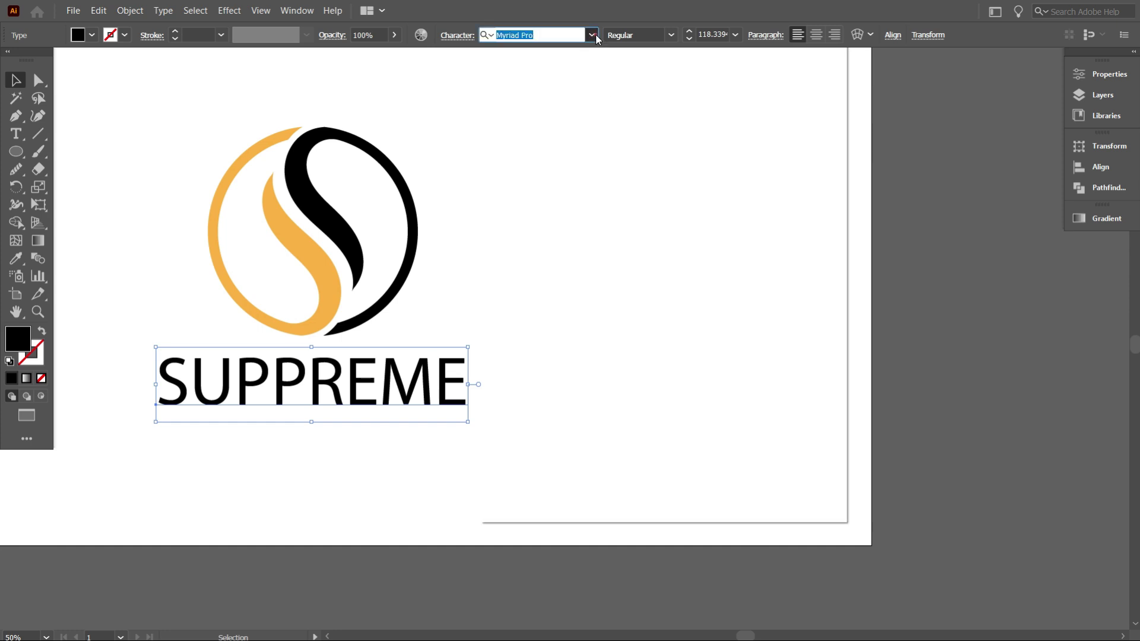
left_click(699, 226)
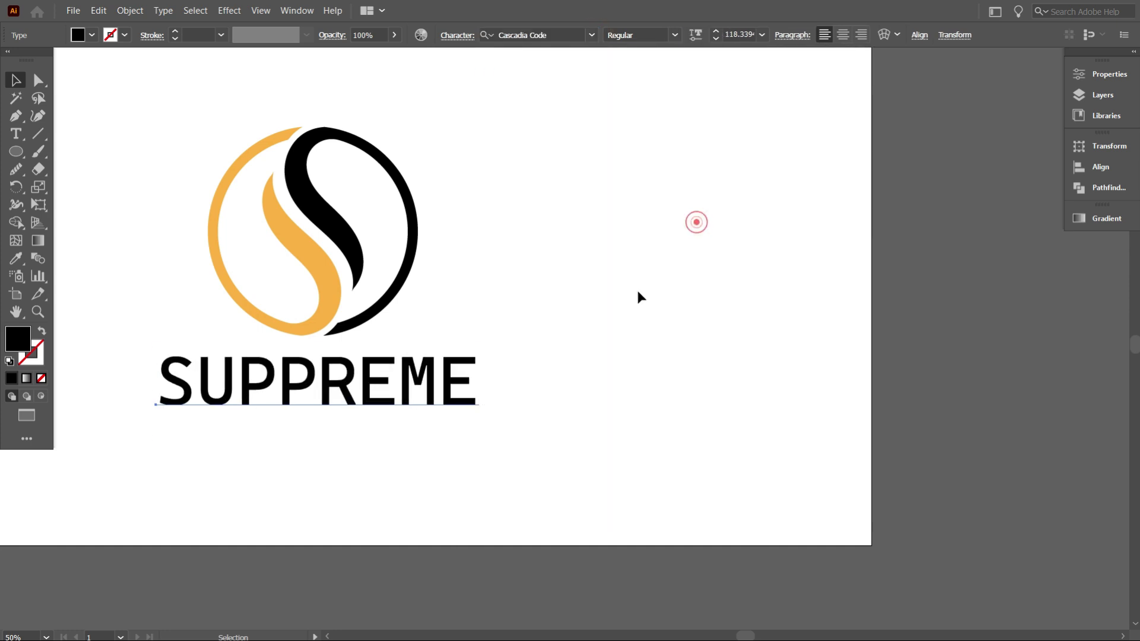
scroll(615, 329, "down", 1)
left_click(569, 169)
Step: Group the two halves of the S symbol and center the group horizontally with the SUPPREME text
left_click_drag(337, 164, 493, 341)
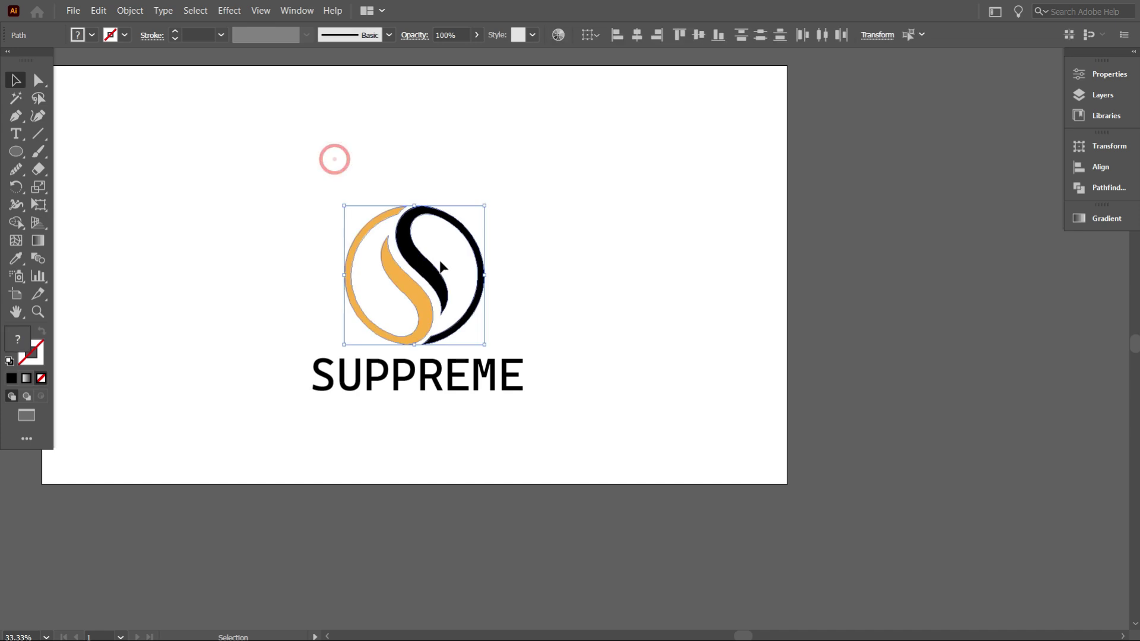
right_click(478, 243)
left_click(534, 327)
left_click_drag(350, 148, 547, 453)
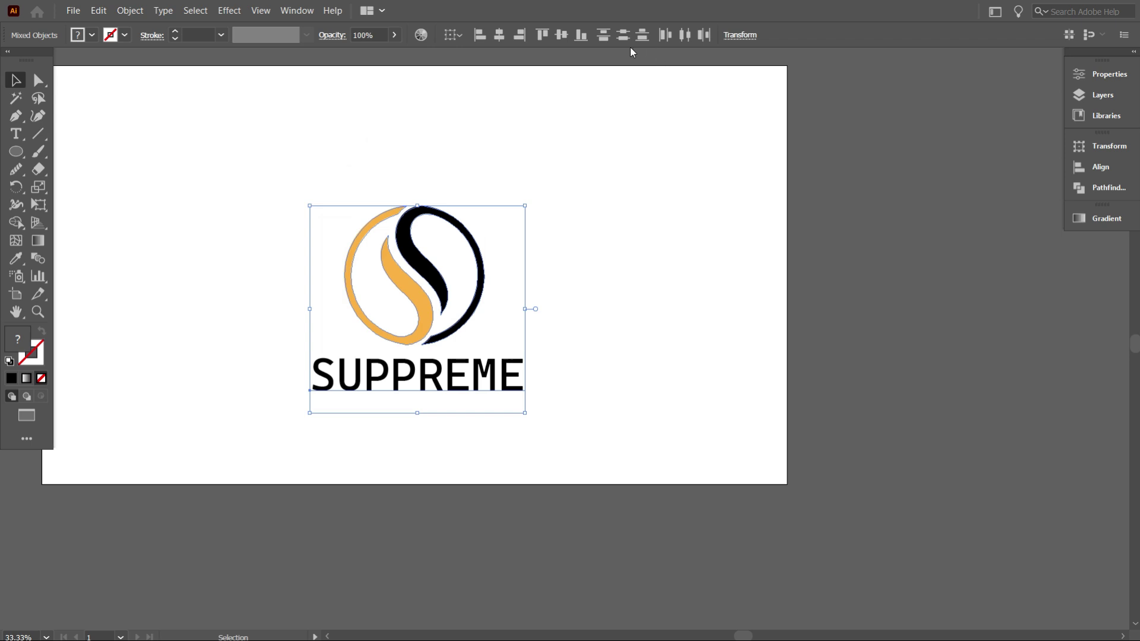
left_click(504, 38)
Step: Scale the logo and text down onto the left half of the artboard, and place a copy on the right half
scroll(680, 351, "down", 1)
left_click_drag(483, 329, 355, 313)
left_click_drag(436, 305, 428, 306)
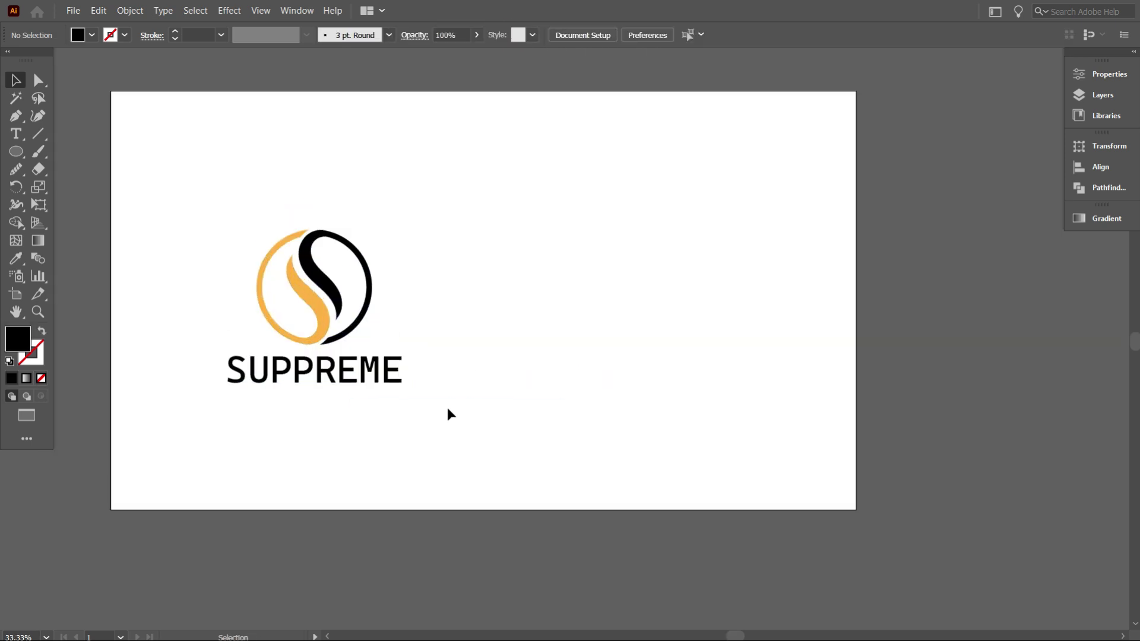
left_click_drag(344, 315, 676, 315)
Step: Draw a rectangle covering the artboard's right side, send it behind the copied logo, and fill it with light orange
key("m")
left_click_drag(851, 89, 451, 509)
right_click(555, 97)
left_click(717, 397)
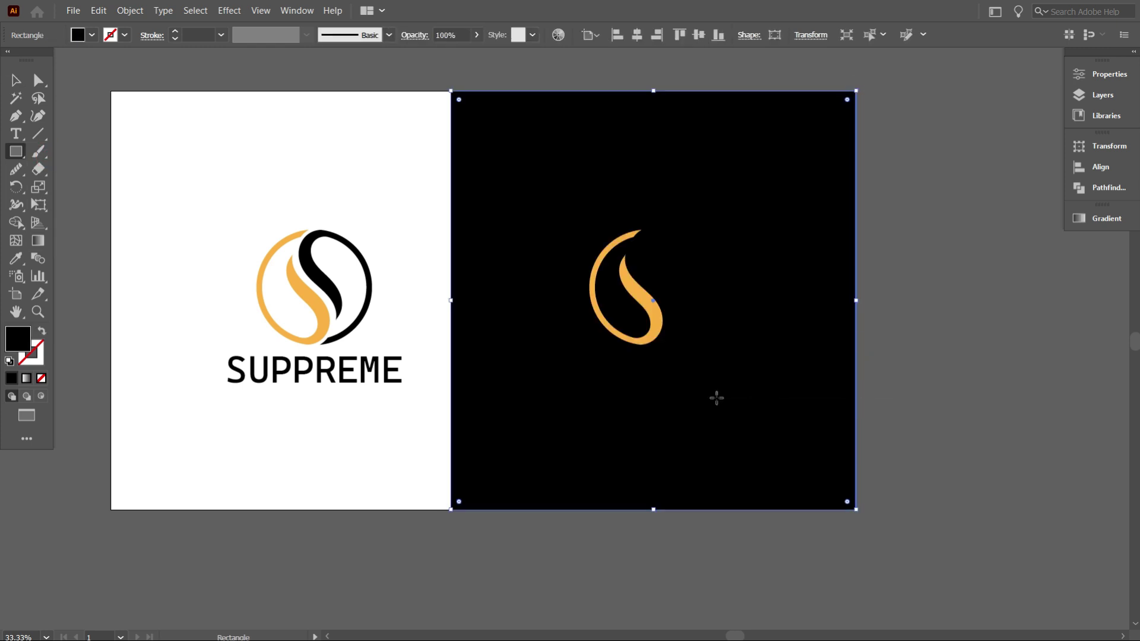
left_click(16, 80)
left_click(91, 35)
left_click(10, 71)
left_click(261, 135)
Step: Fill the copied S symbol and its SUPPREME text on the orange background with white, and deselect them
left_click(658, 280)
left_click(91, 35)
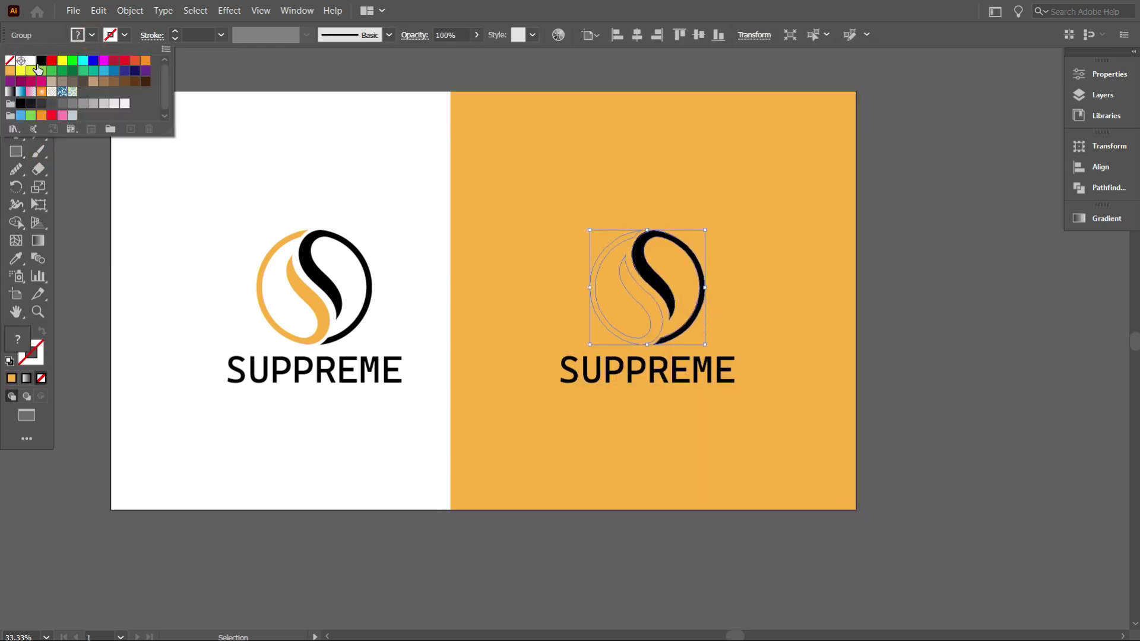
left_click(31, 61)
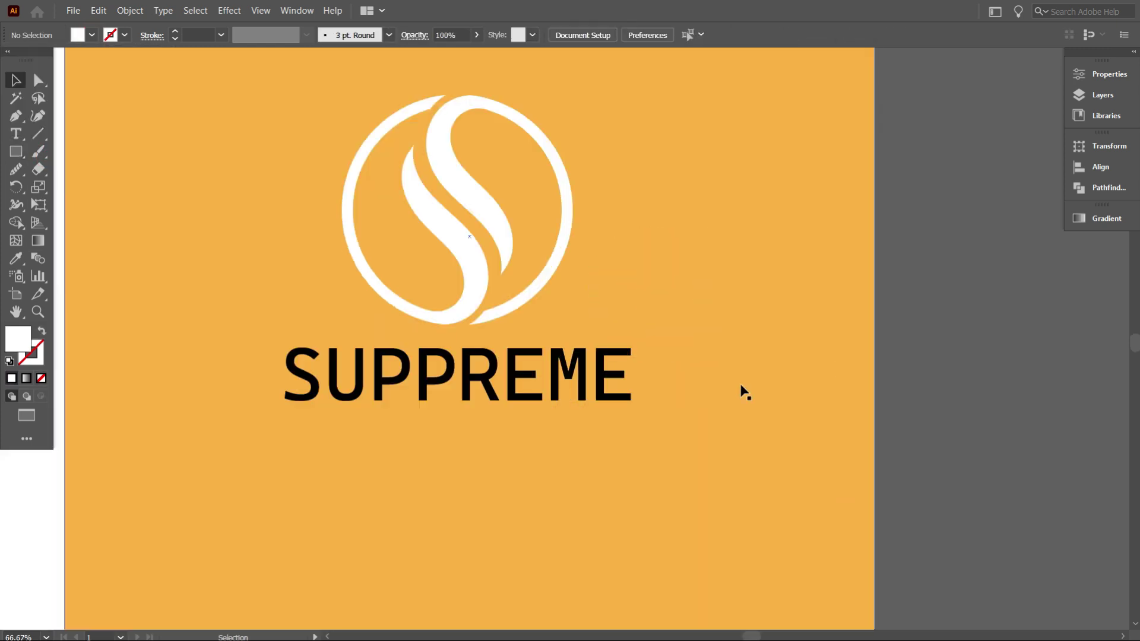
left_click(636, 433)
left_click(91, 35)
left_click(31, 61)
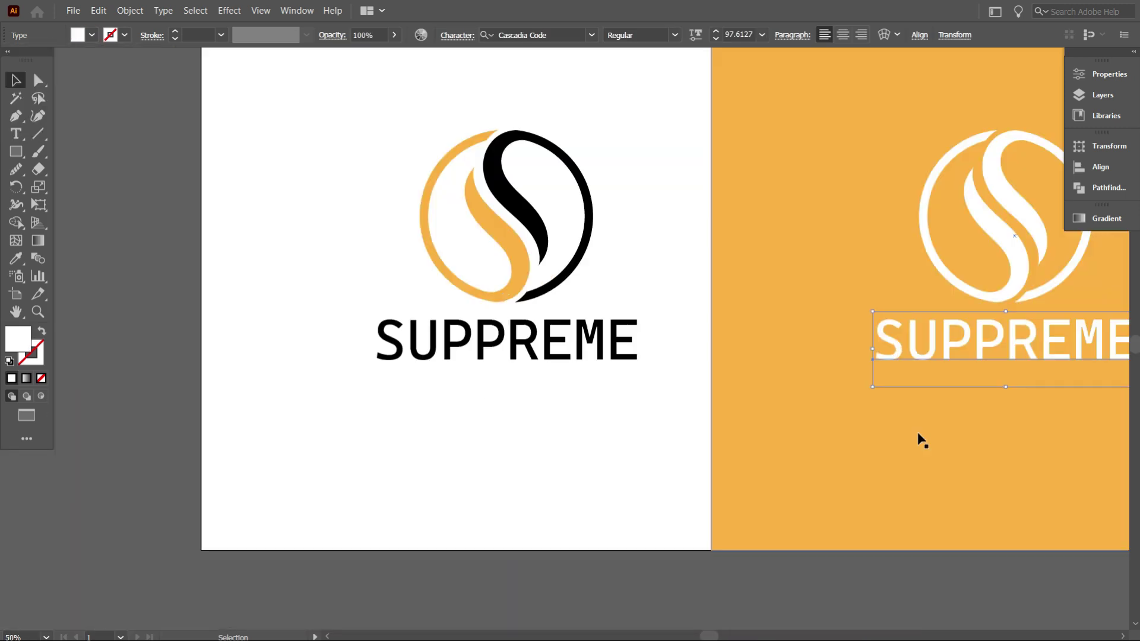
left_click_drag(918, 437, 701, 475)
scroll(707, 380, "down", 3)
left_click(938, 398)
scroll(890, 398, "up", 3)
left_click_drag(879, 426, 1006, 483)
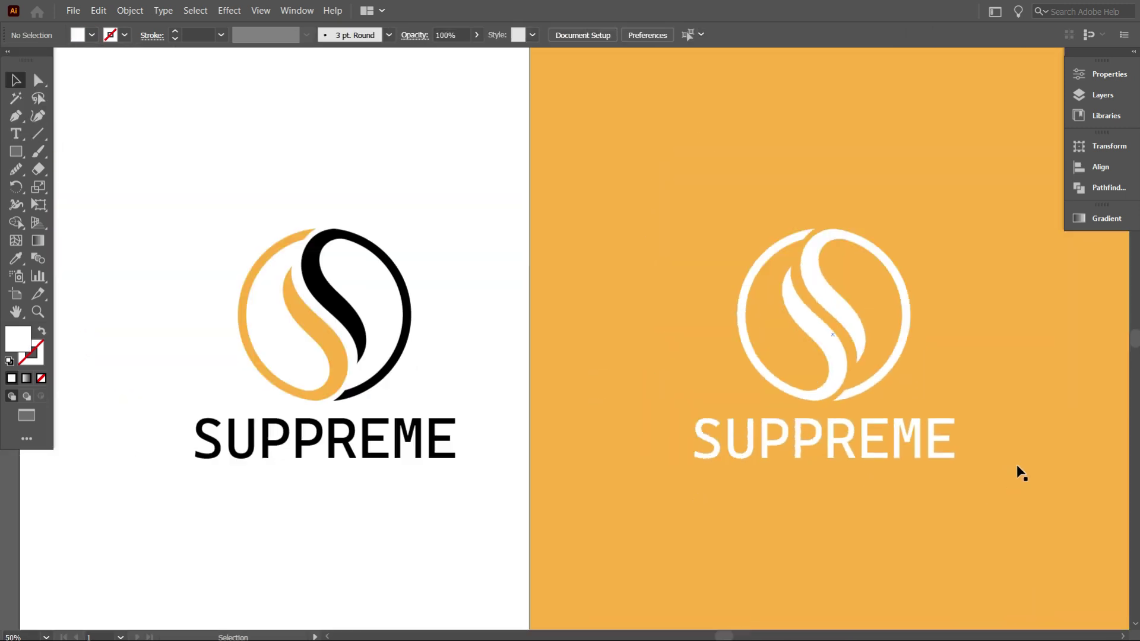